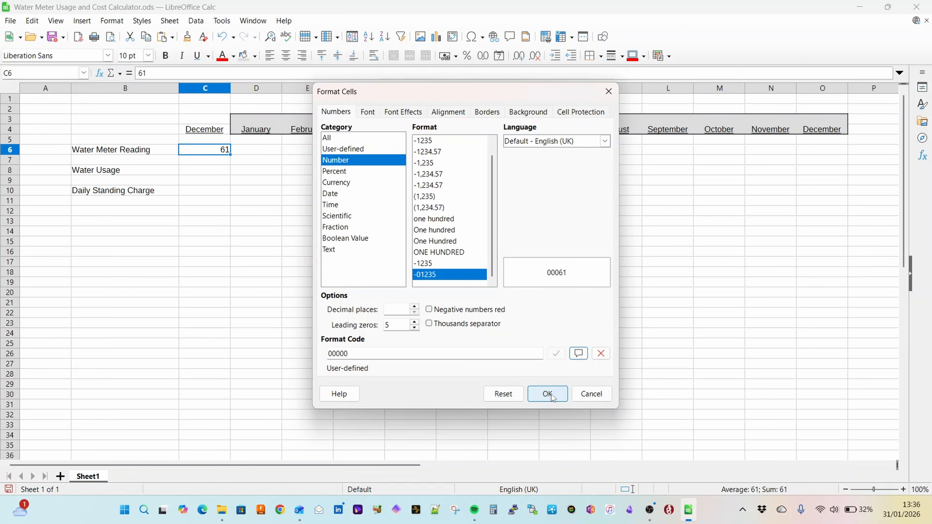
Step: Copy the cell formatting of C6 to the January to December meter reading cells D6:O6, pasting formats only
key("ctrl+c")
key("Right")
key("shift+Right")
key("shift+Right")
key("shift+Right")
key("shift+Right")
key("shift+Right")
key("shift+Right")
key("shift+Right")
key("shift+Right")
key("shift+Right")
key("shift+Right")
key("shift+Right")
key("shift+Right")
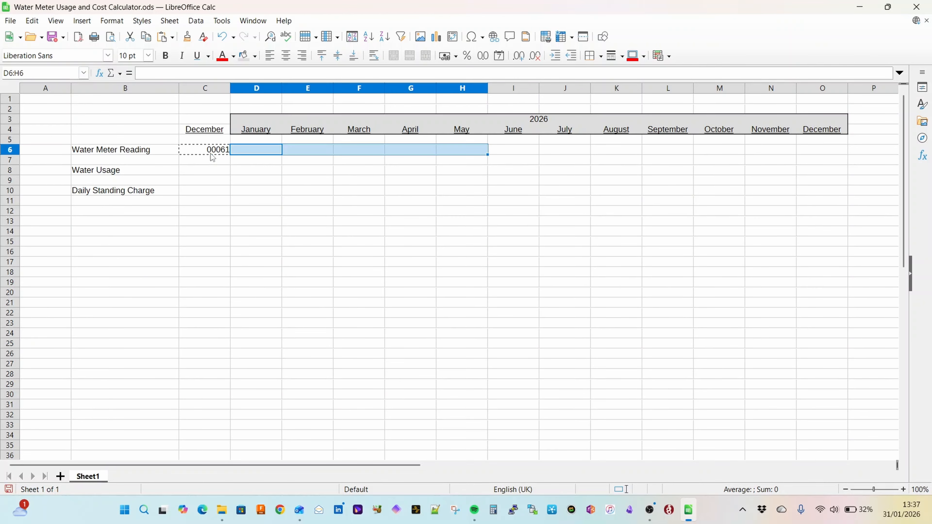
key("shift+Left")
right_click(212, 150)
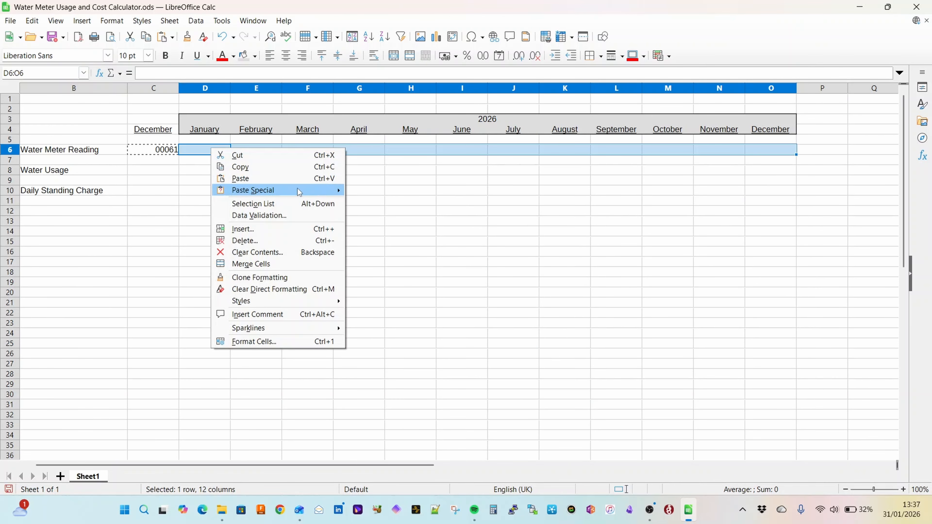
mouse_move(306, 191)
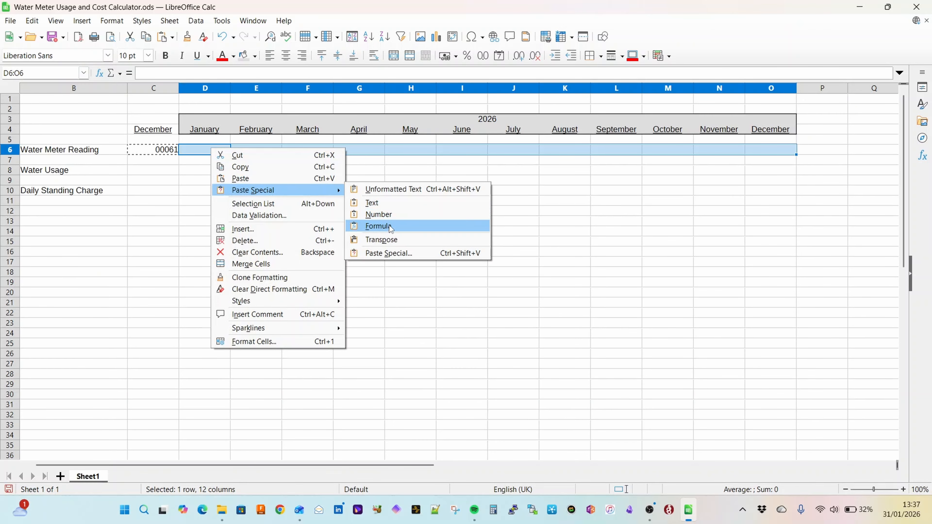
left_click(390, 253)
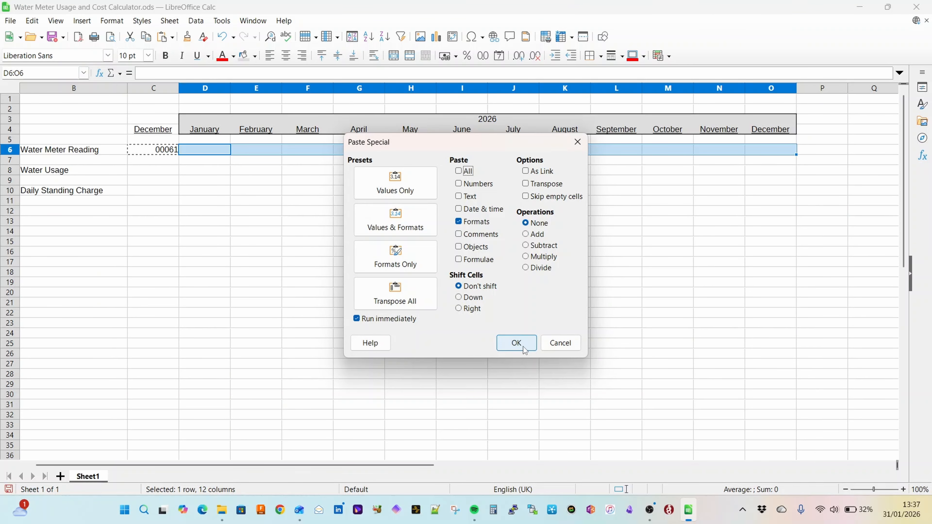
left_click(516, 343)
left_click(211, 169)
Step: Look up the January meter reading in the Outlook calendar event and enter 75 in D6 of the spreadsheet
left_click(212, 151)
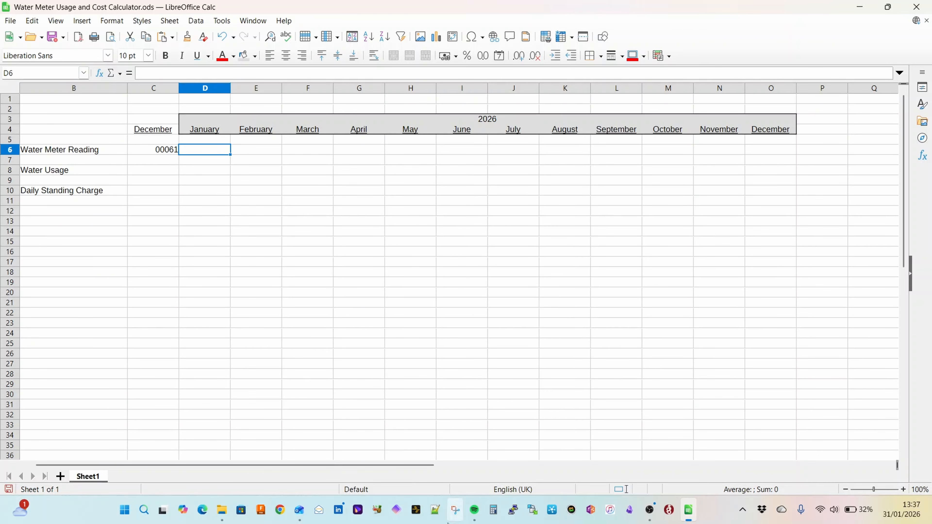
left_click(300, 509)
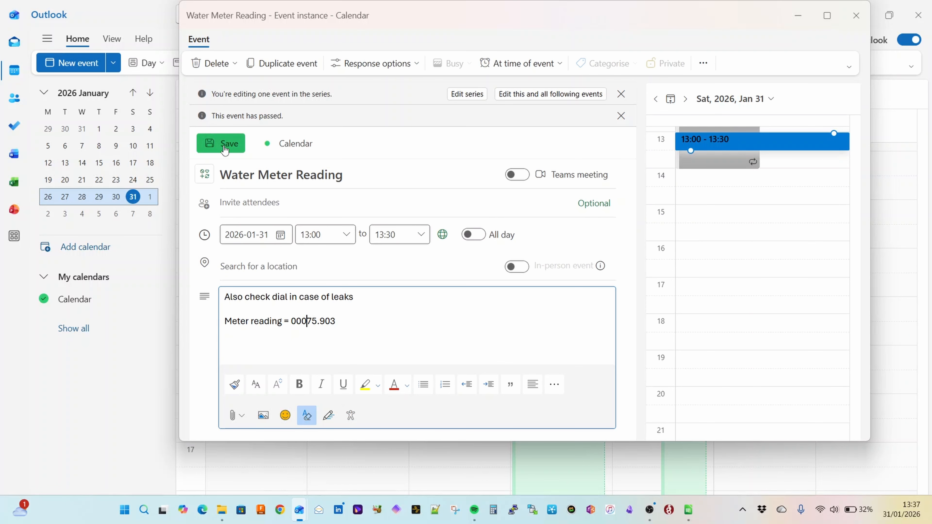
left_click(225, 148)
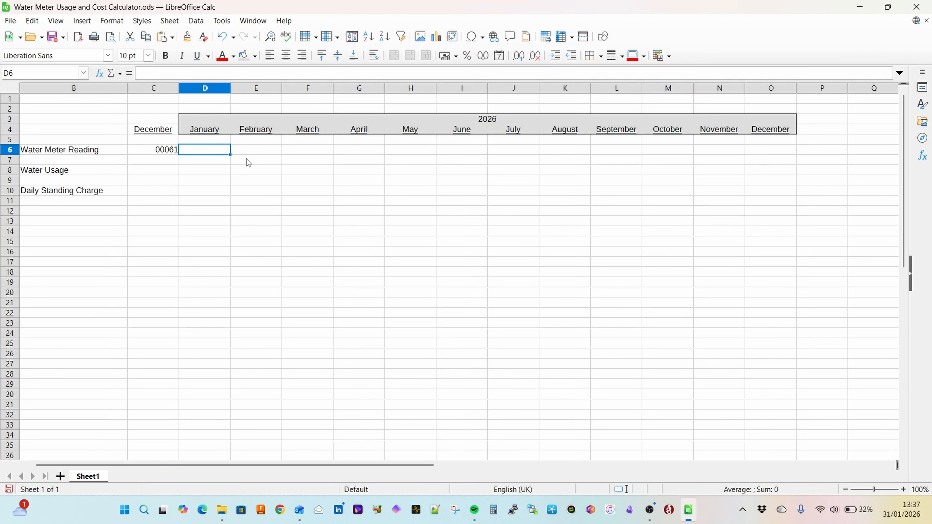
type("75")
key("Return")
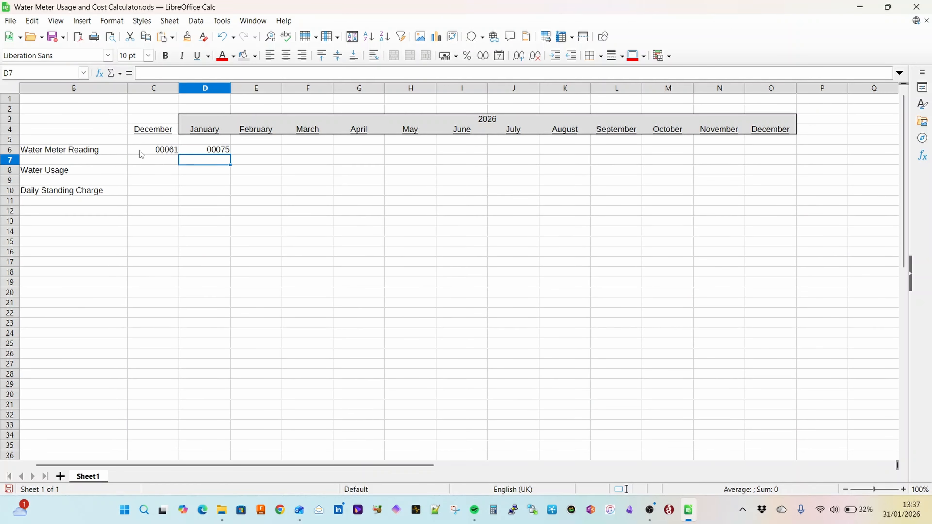
Step: Centre the contents of cells C6:O10 horizontally
left_click_drag(155, 151, 775, 193)
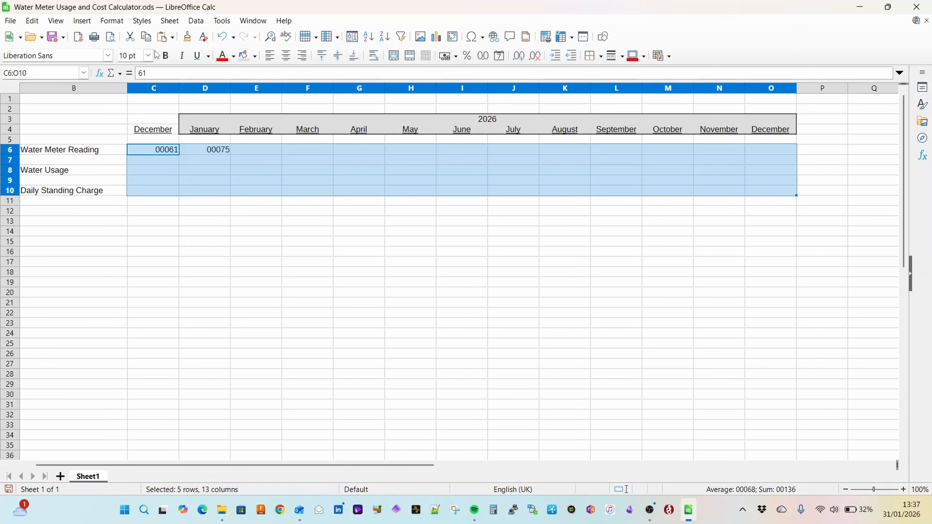
left_click(285, 56)
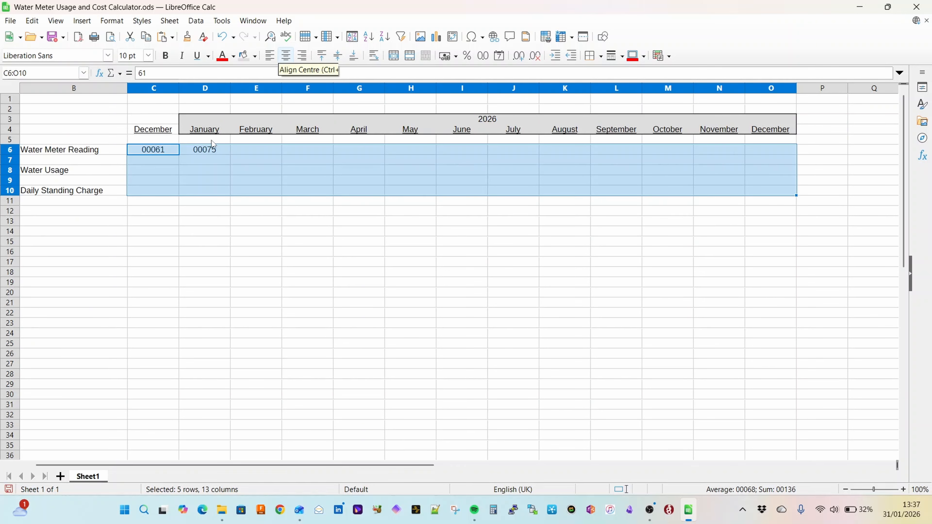
left_click(161, 180)
Step: Calculate January's water usage in D8 with the formula =D6-C6
left_click(220, 175)
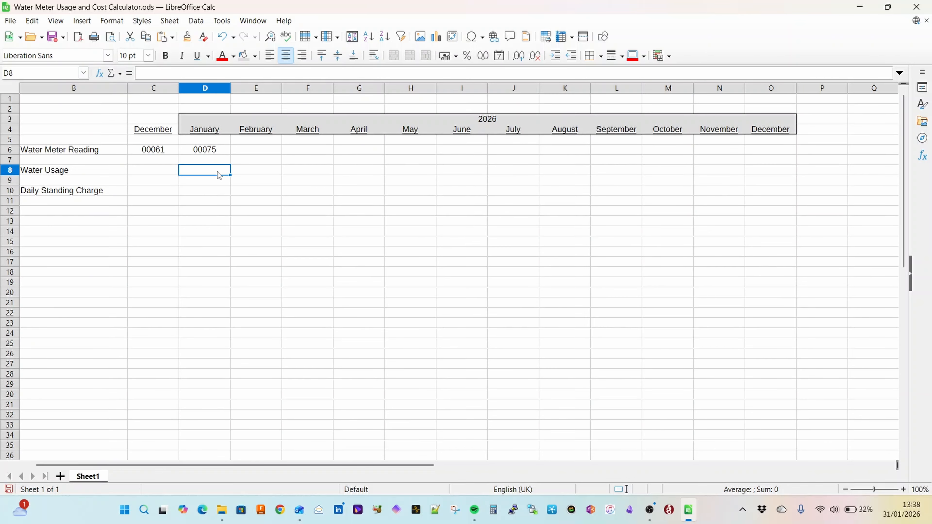
type("=")
left_click(217, 150)
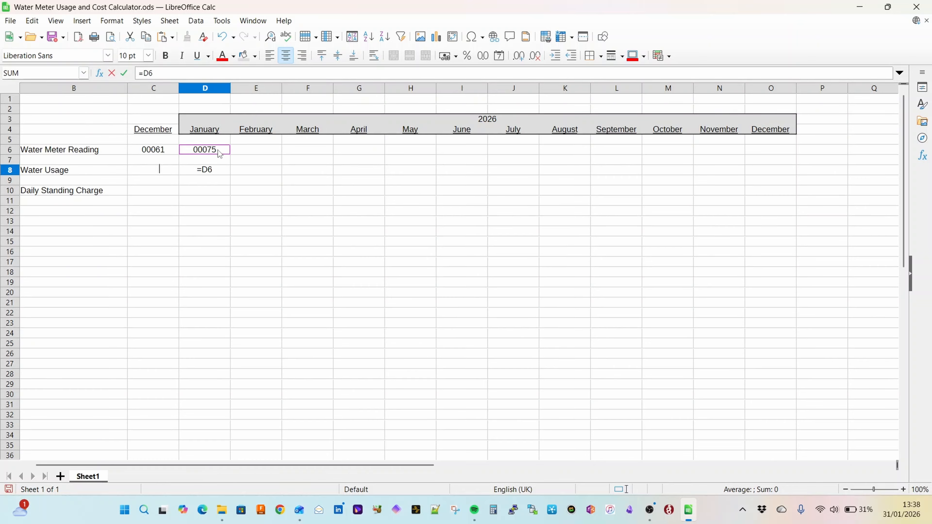
type("-")
left_click(167, 150)
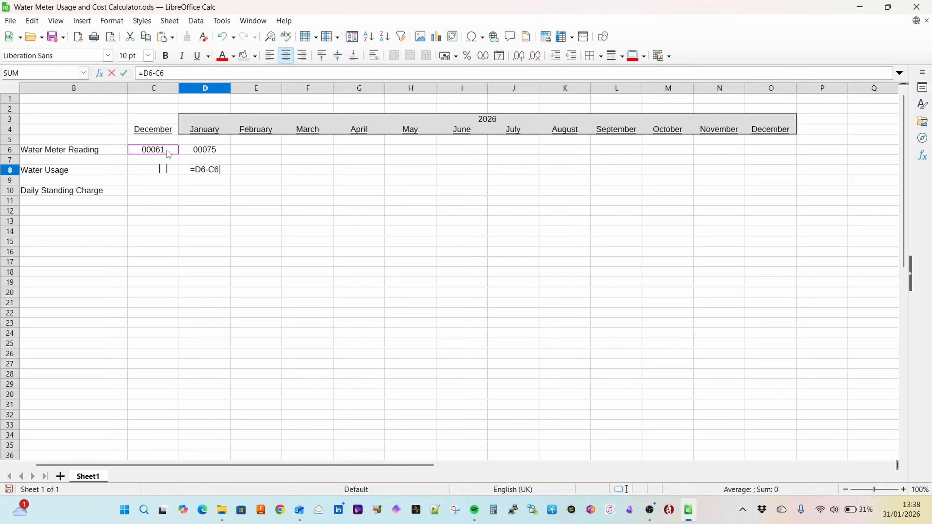
key("Return")
Step: Copy the water usage formula from D8 across February to December in E8:O8
key("Up")
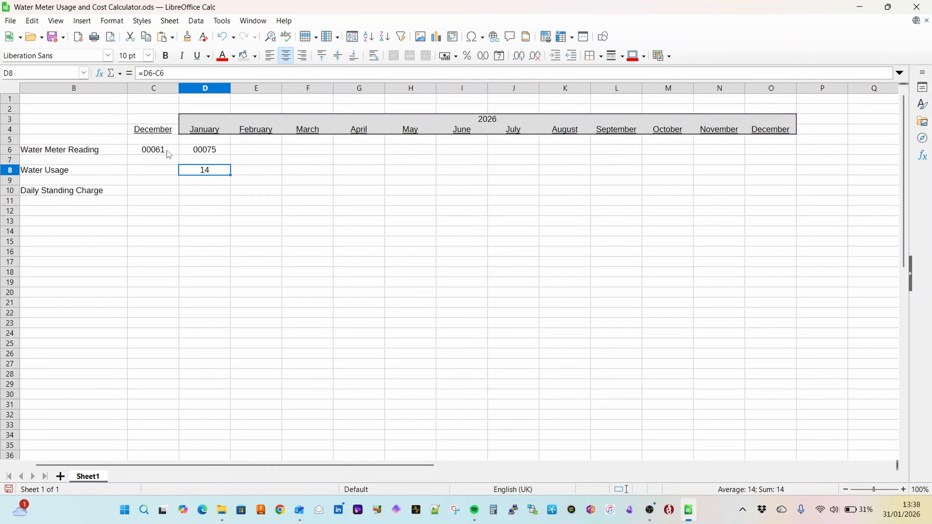
key("ctrl+c")
key("Right")
key("shift+Right")
key("shift+Right")
key("shift+Right")
key("shift+Right")
key("shift+Right")
key("shift+Right")
key("shift+Right")
key("shift+Right")
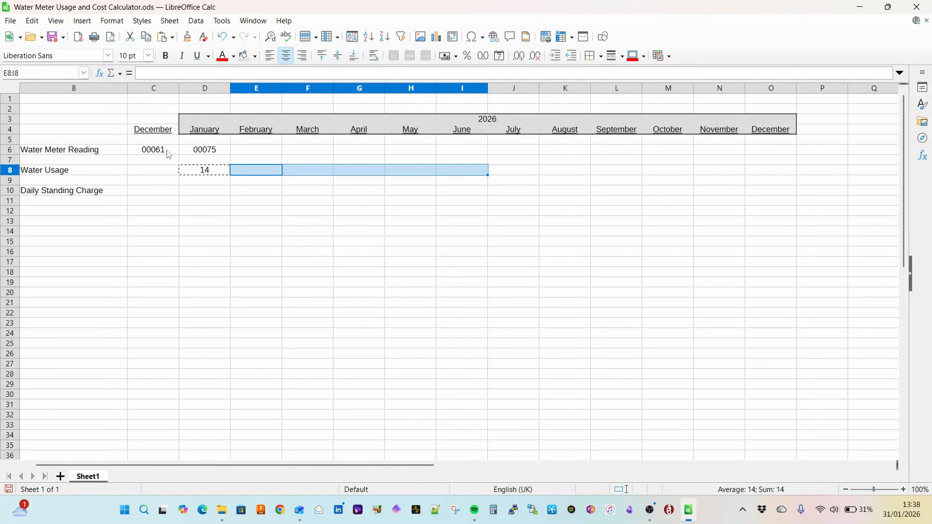
key("shift+Right")
key("shift+Right")
key("ctrl+v")
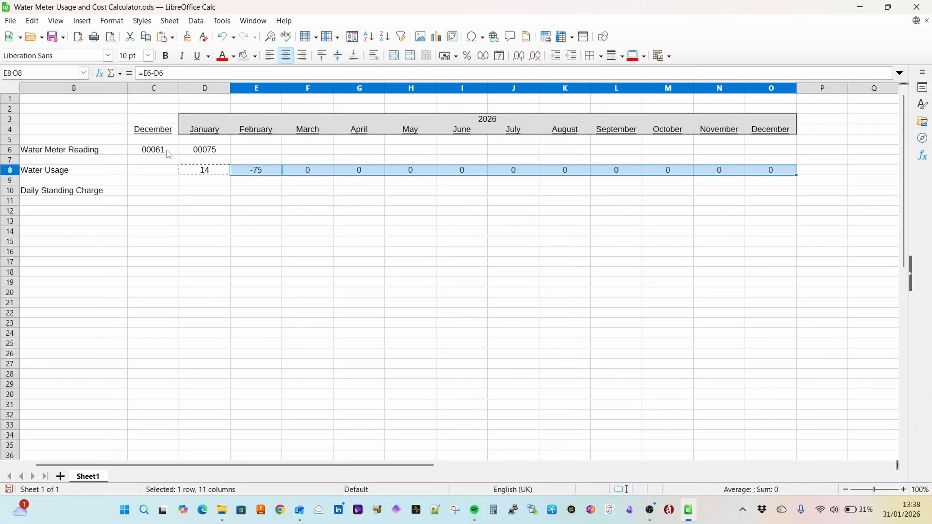
Step: Add the row labels "Usage Cost per M3" in B12 and "Sewerage Cost per M3" in B14
left_click(112, 195)
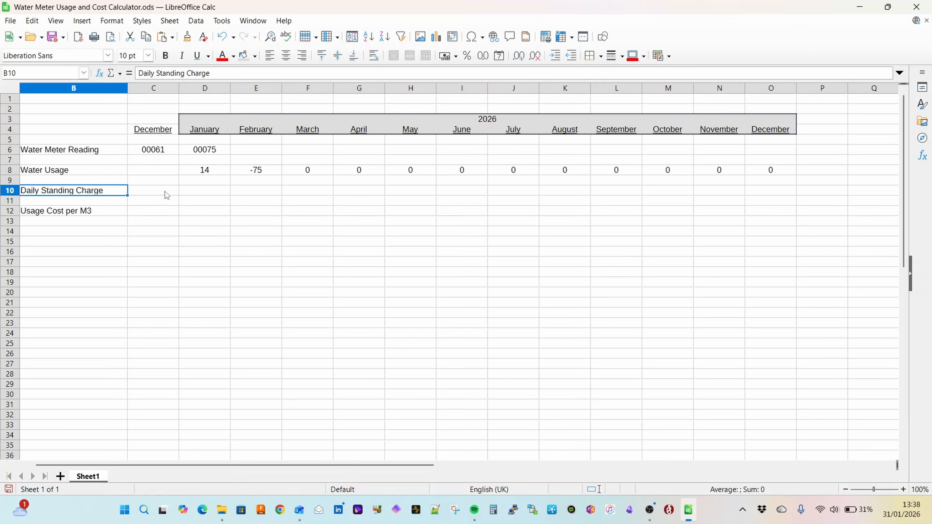
left_click(211, 191)
left_click(88, 215)
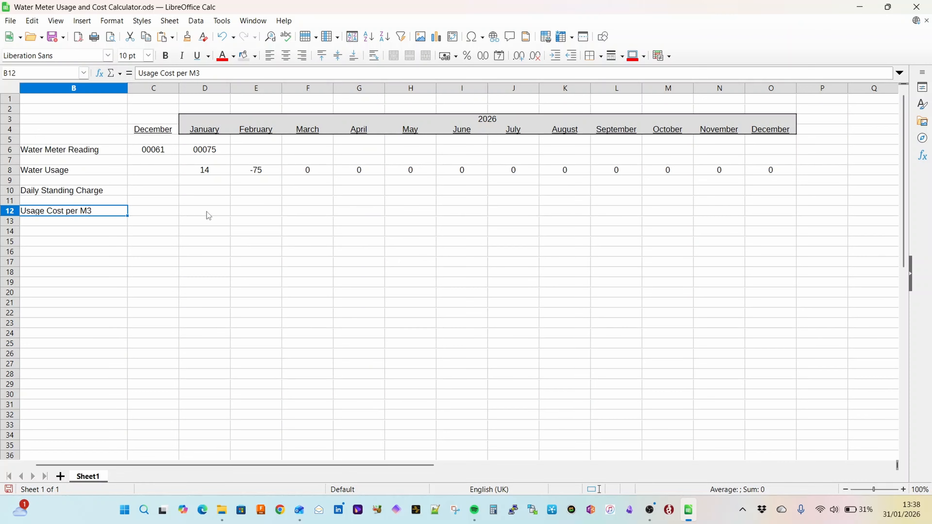
left_click(87, 234)
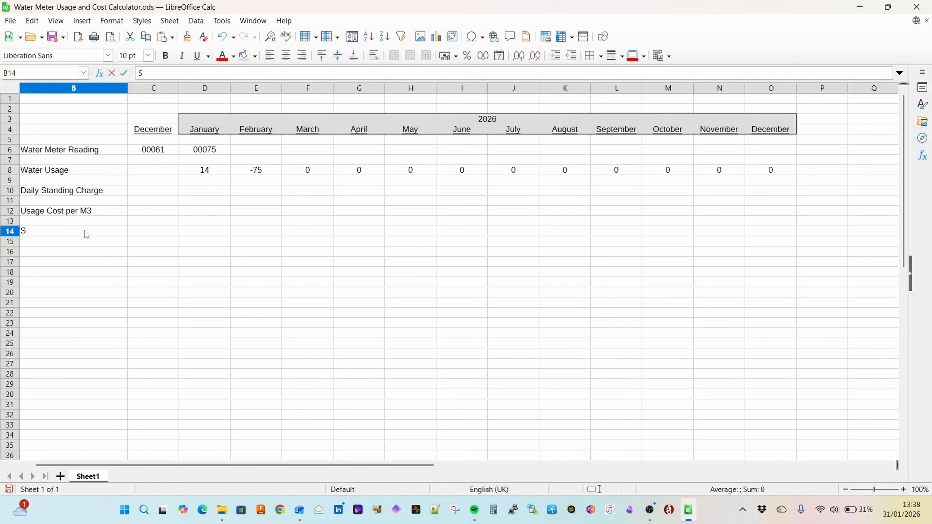
type("Sewerage Cost per M")
key("Return")
Step: Open the 22052025 to 26112025 bill from the Wessex Water folder, check the yearly water standing charge, and return to the spreadsheet
key("alt+Tab")
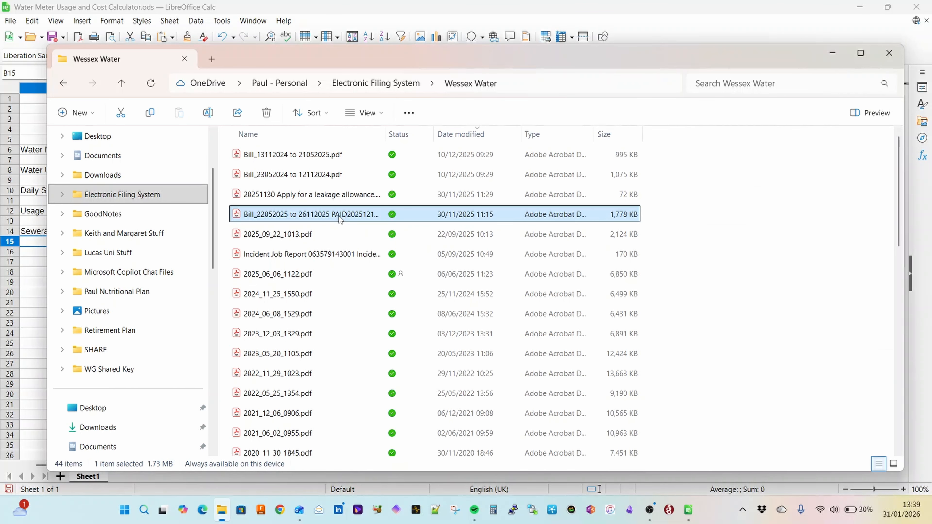
double_click(339, 217)
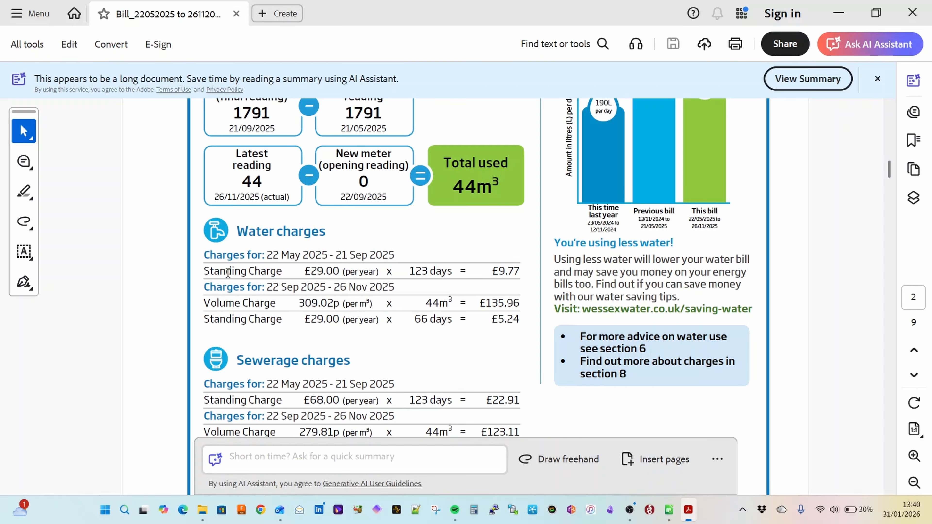
left_click_drag(332, 272, 385, 272)
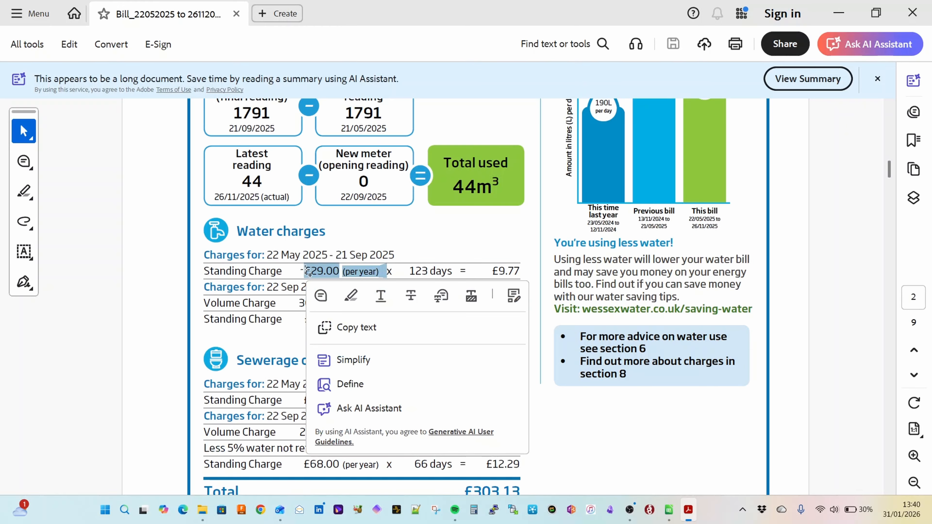
left_click(439, 230)
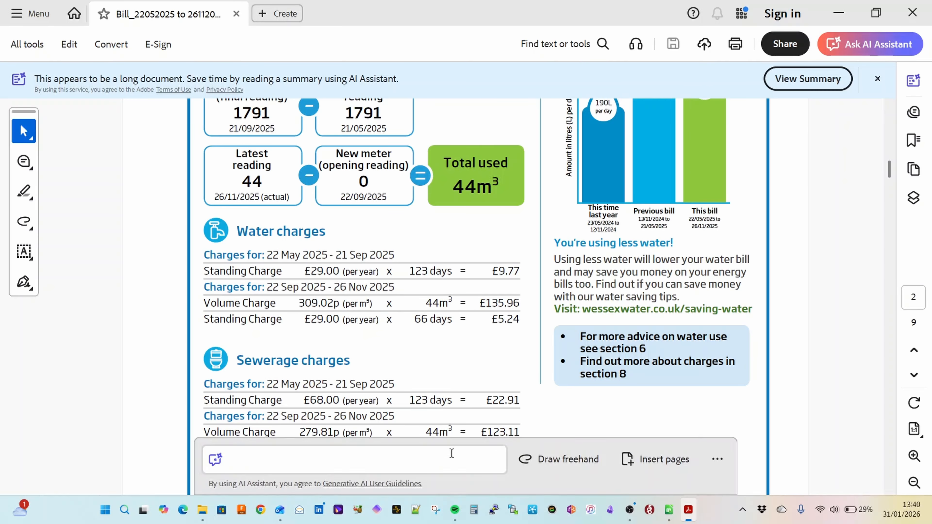
left_click(669, 509)
Step: Try to replace "Daily" with "Monthly" in the standing charge label in B10
double_click(51, 190)
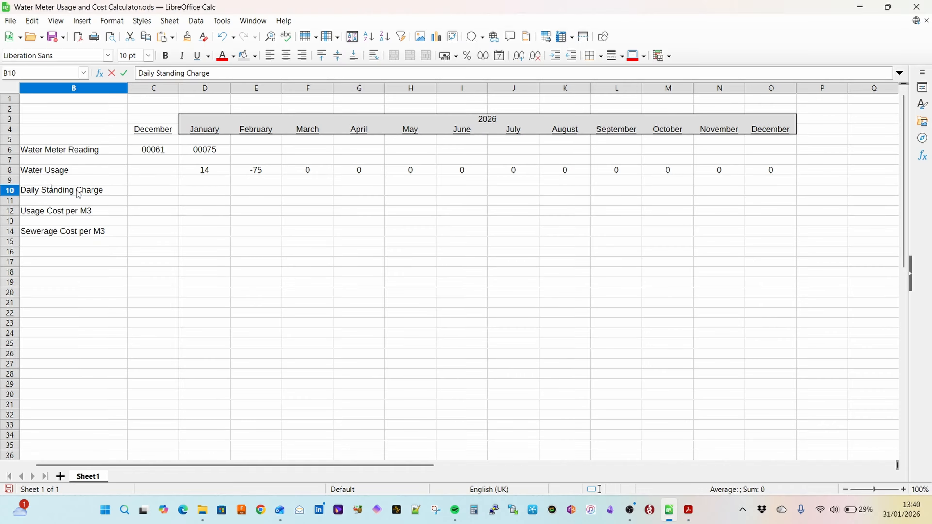
key("BackSpace")
key("BackSpace")
key("BackSpace")
key("BackSpace")
key("BackSpace")
type("Monthly")
key("Return")
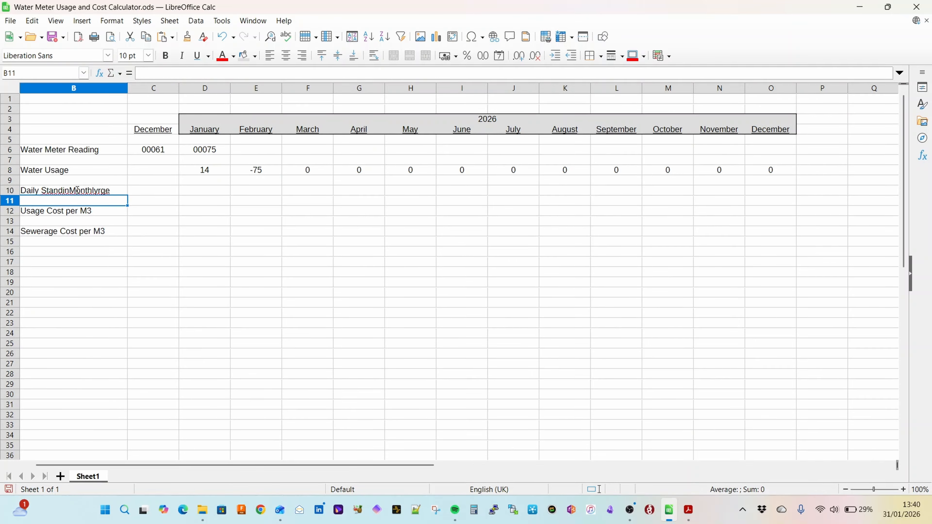
Step: Replace the label in B10 with "Monthly Standing Charge"
double_click(77, 191)
left_click(362, 191)
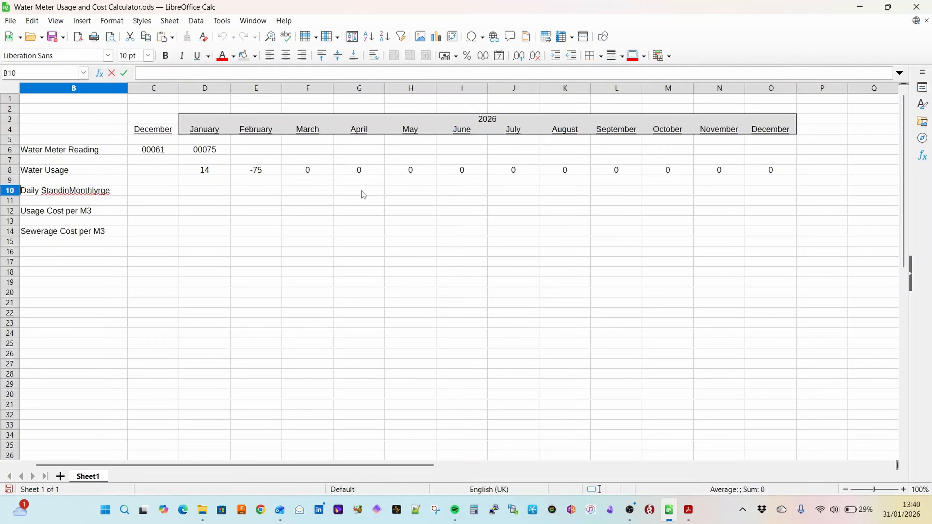
scroll(245, 177, "up", 1)
type("Mon")
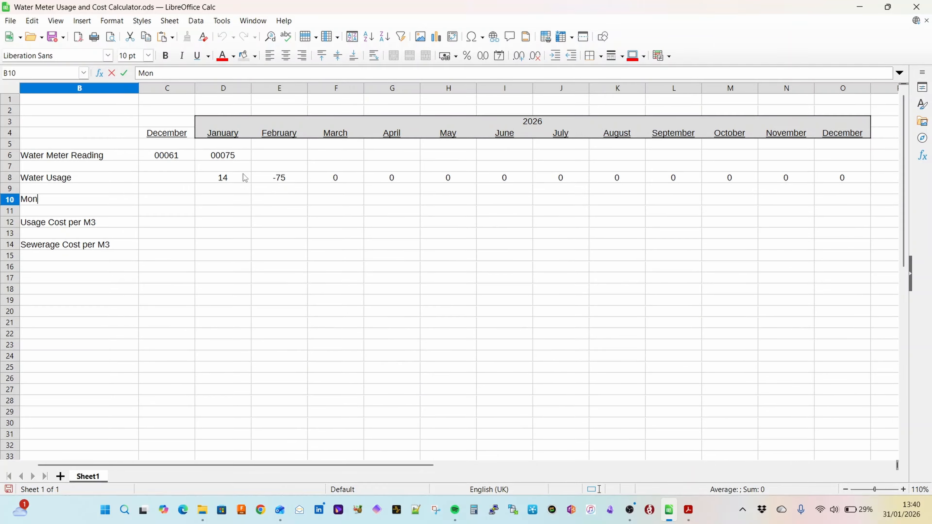
key("Tab")
Step: Enter the monthly standing charge as =29/12 in C10 and reference it in D10 with =C10
type("=29/12")
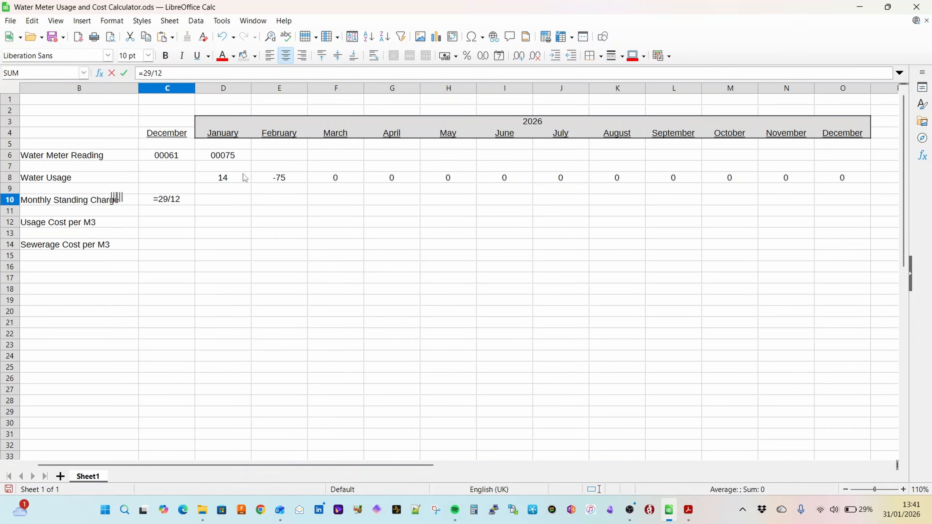
key("Return")
left_click(171, 204)
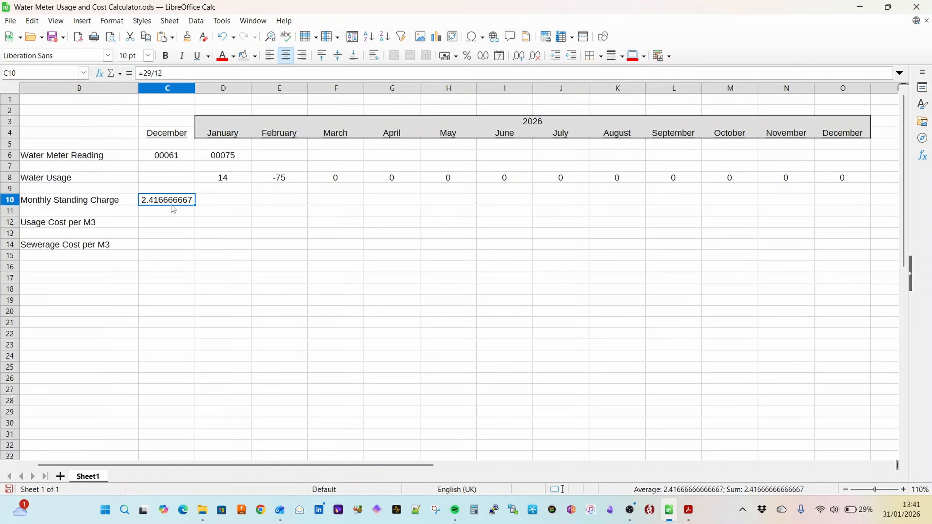
left_click(222, 203)
type("=C10")
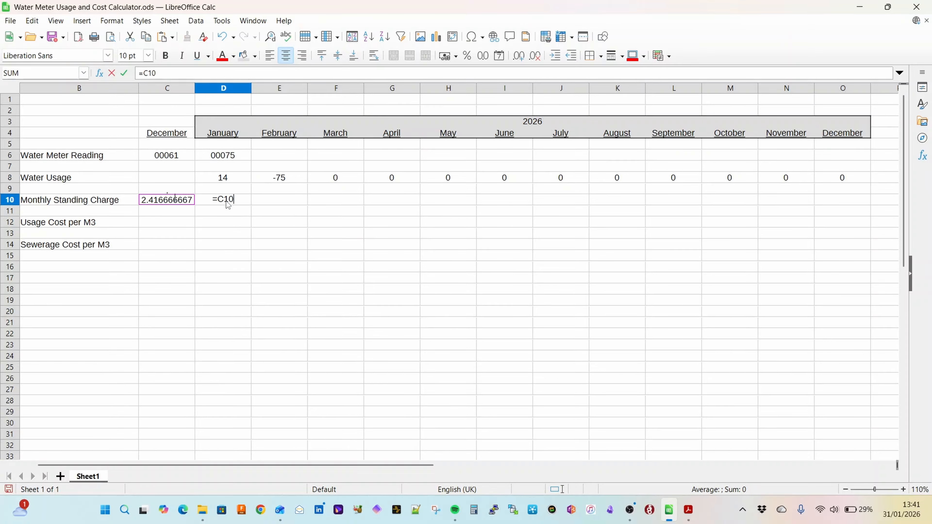
key("Return")
Step: Copy the standing charge formula from D10 across February to December in E10:O10
key("Up")
key("ctrl+c")
key("Right")
key("shift+Right")
key("shift+Right")
key("shift+Right")
key("shift+Right")
key("shift+Right")
key("shift+Right")
key("shift+Right")
key("shift+Right")
key("shift+Right")
key("shift+Right")
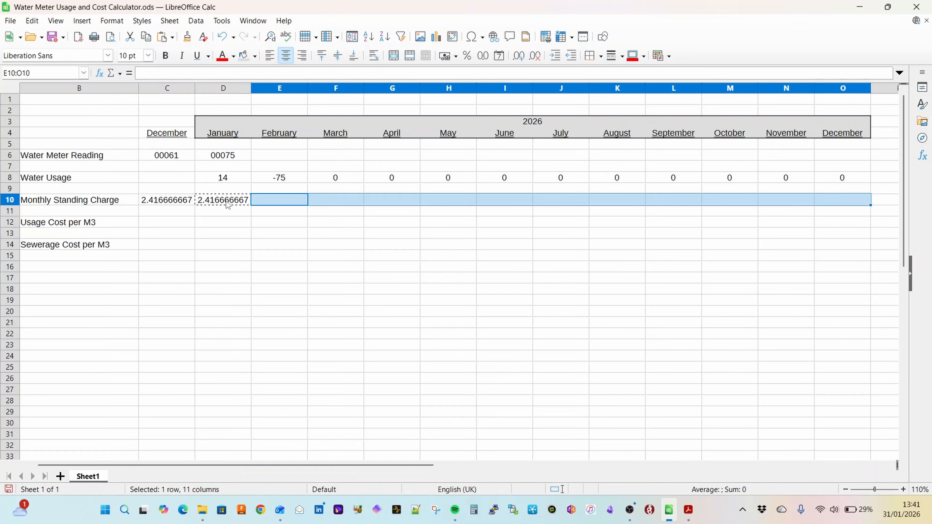
key("ctrl+v")
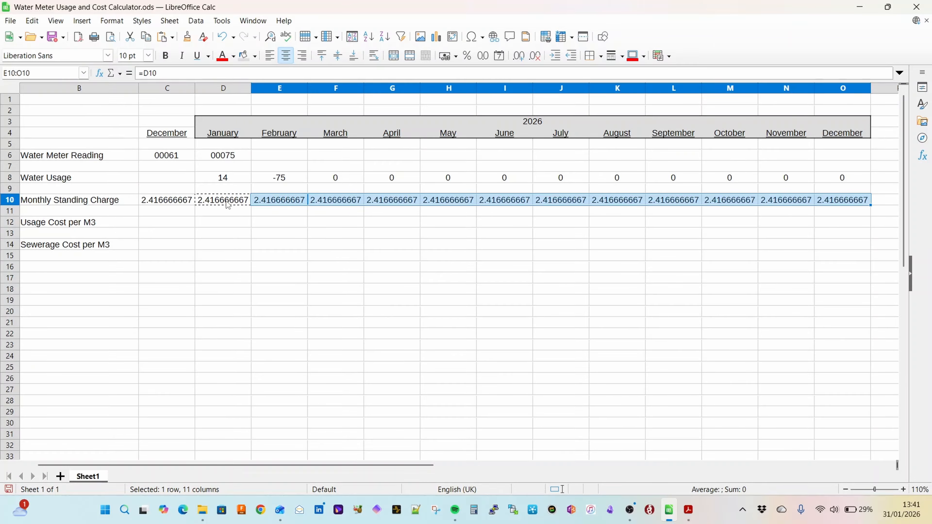
Step: Format the monthly standing charges in C10:O10 as pound currency, and move to C12
left_click(227, 204)
left_click(179, 204)
key("ctrl+shift+Right")
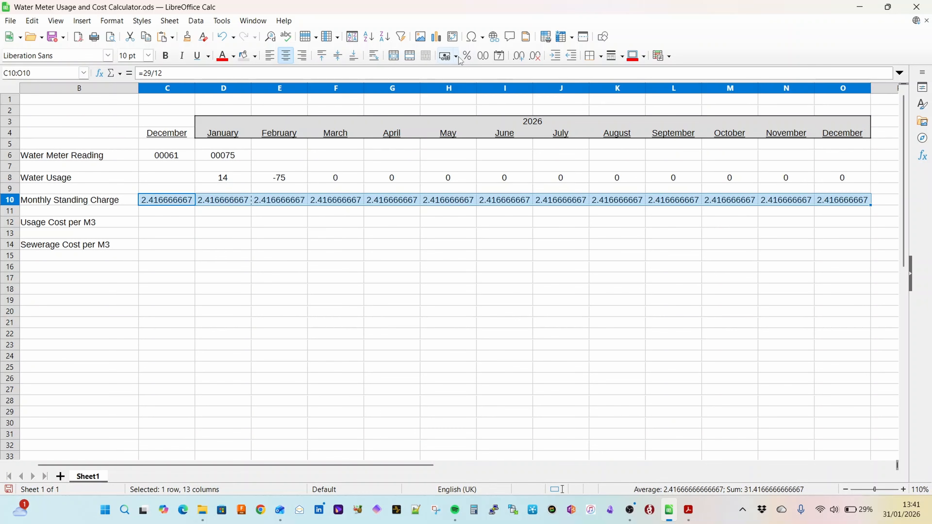
left_click(455, 56)
left_click(459, 72)
key("Down")
key("Down")
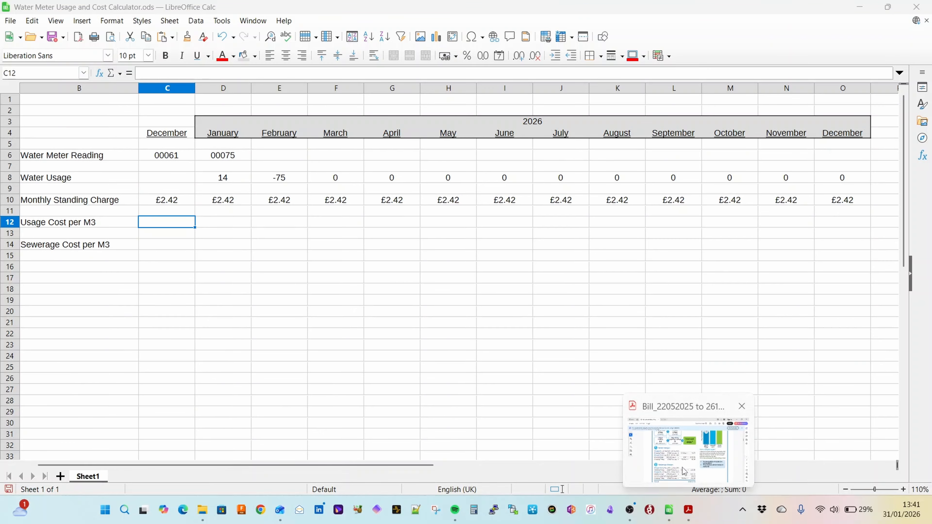
Step: Look up the water volume charge per m³ in the PDF bill and enter =3.0902 in C12
left_click(688, 510)
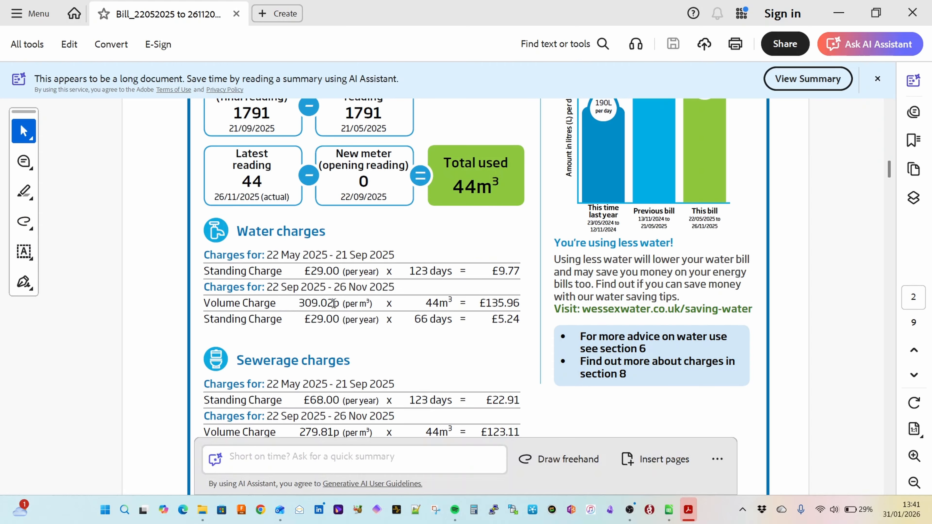
left_click_drag(373, 303, 306, 305)
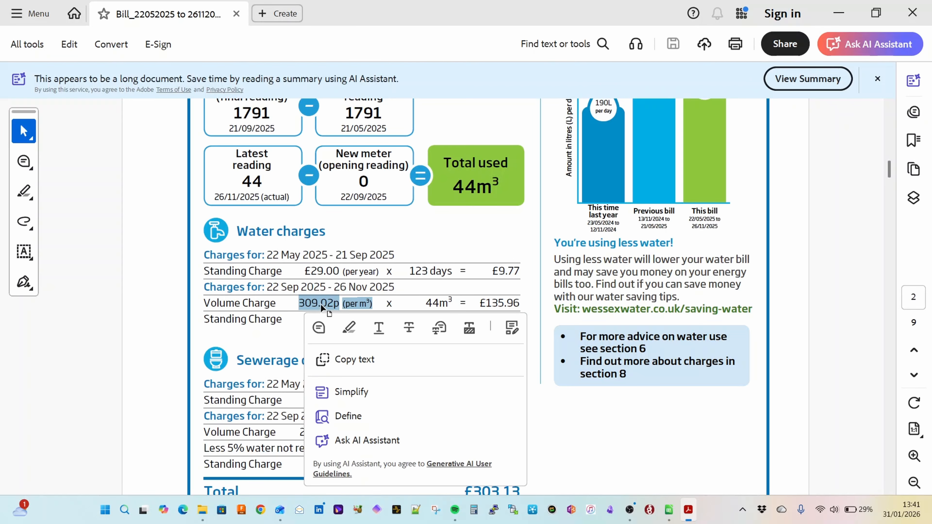
left_click(281, 336)
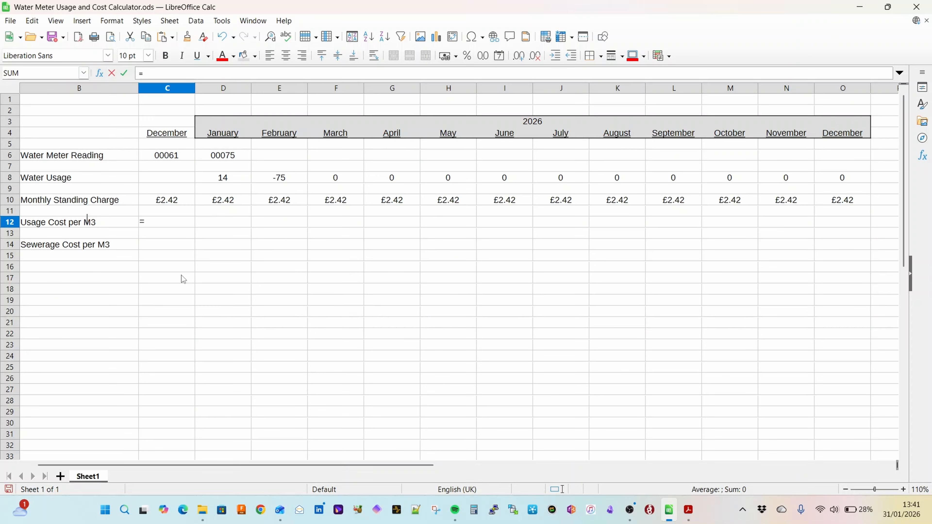
type("3.0902")
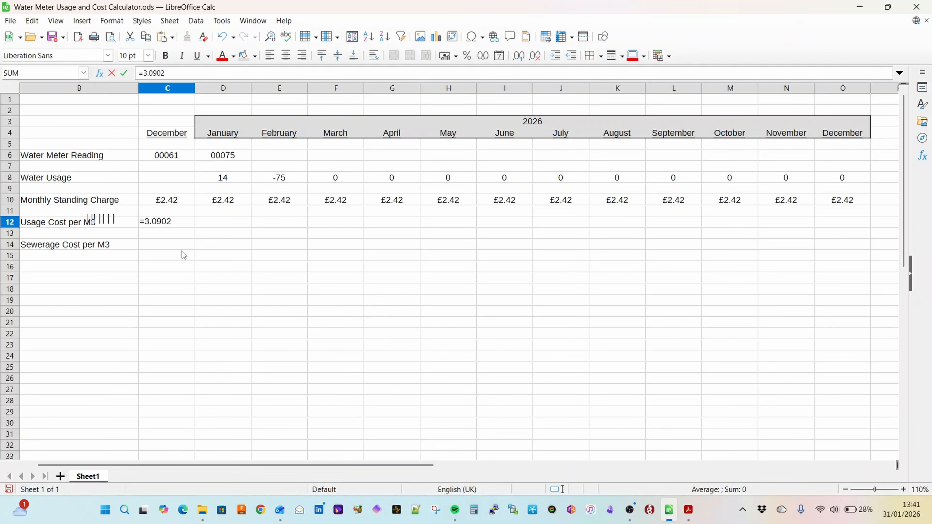
key("Return")
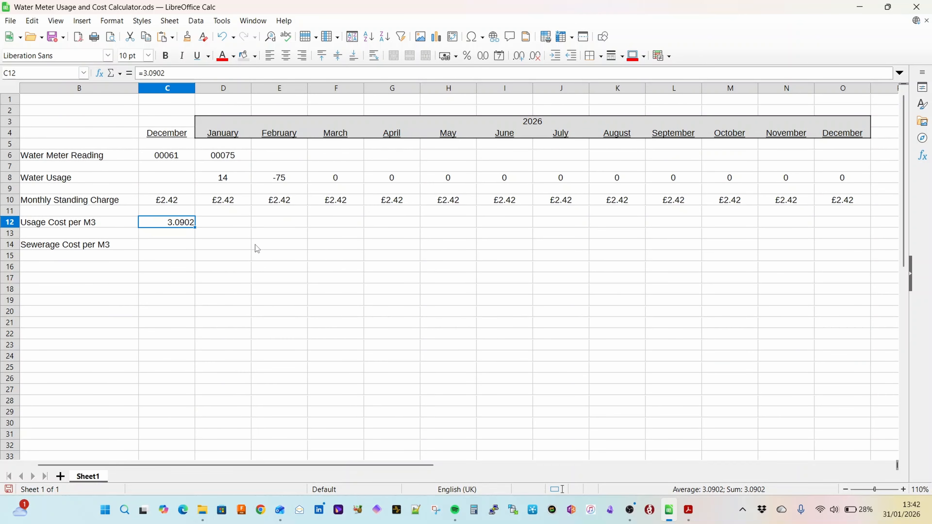
Step: Copy the usage cost from C12 across January to December in D12:O12
key("ctrl+c")
key("Right")
key("shift+Right")
key("shift+Right")
key("shift+Right")
key("shift+Right")
key("shift+Right")
key("shift+Right")
key("shift+Right")
key("shift+Right")
key("shift+Right")
key("shift+Right")
key("shift+Right")
key("ctrl+v")
key("Down")
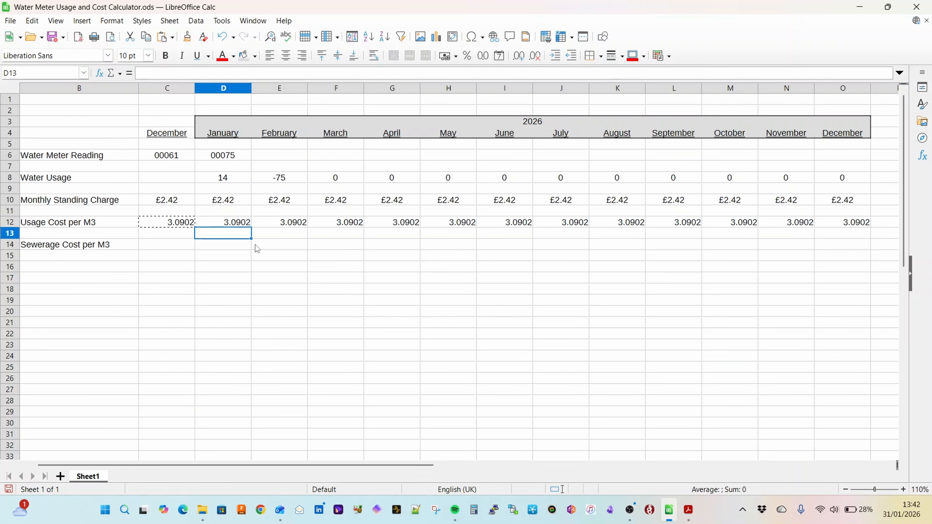
Step: Format the usage costs in C12:O12 as pound currency and centre them
left_click_drag(167, 222, 831, 225)
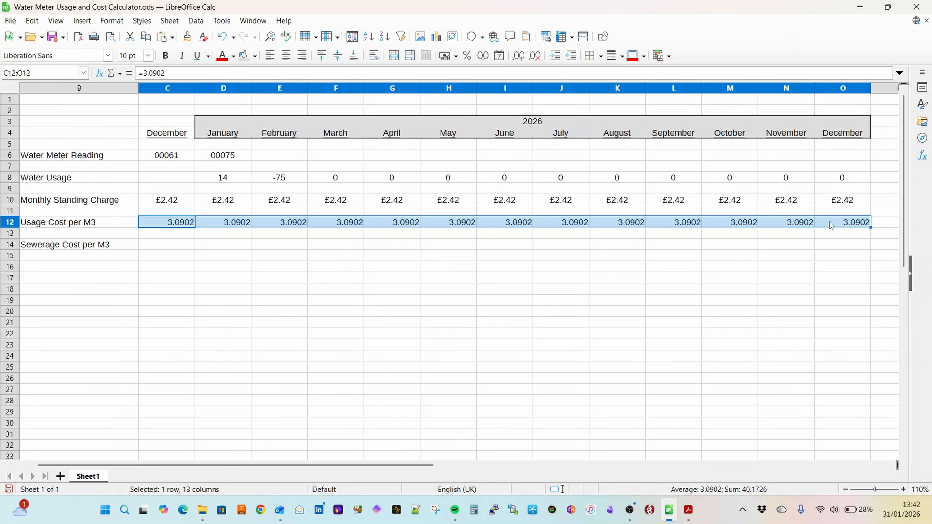
left_click(456, 56)
left_click(461, 73)
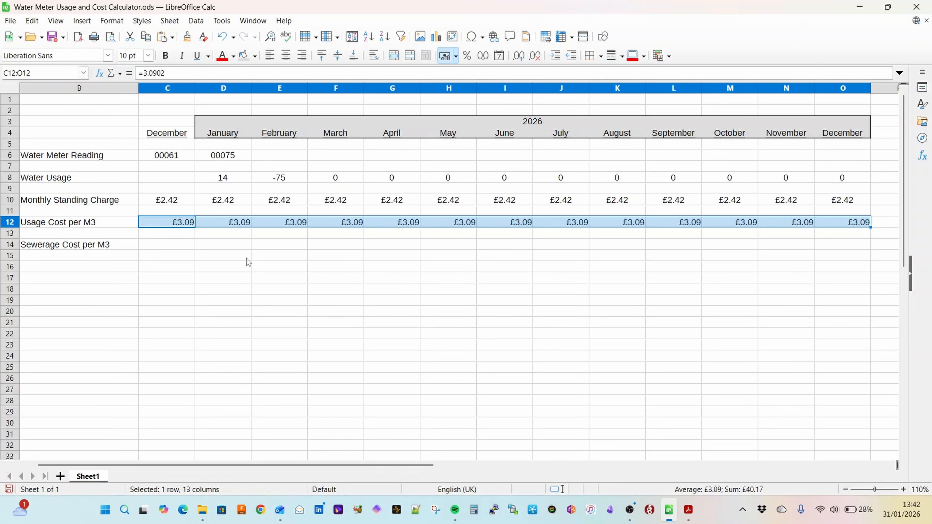
Step: Find the yearly standing charge under Sewerage charges in the PDF bill and relabel B14 as "Sewerage Standing Charge"
left_click(167, 244)
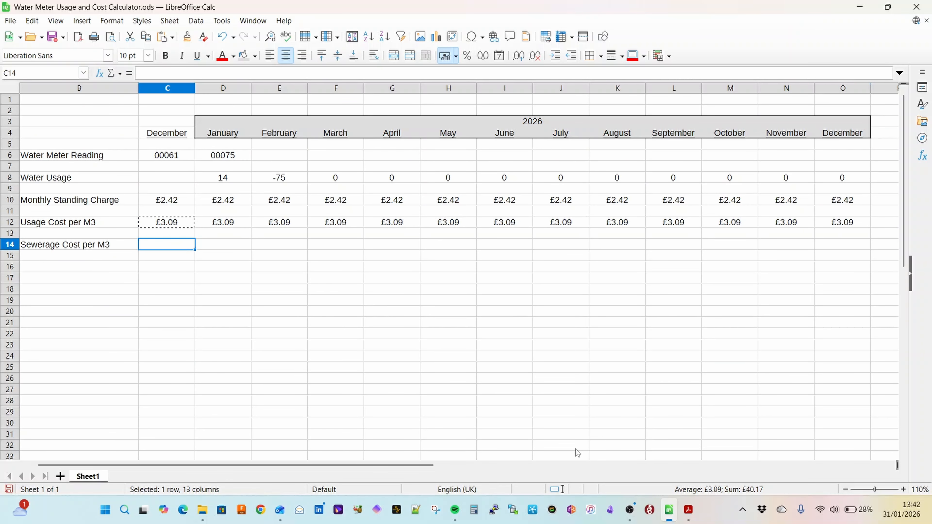
left_click(688, 509)
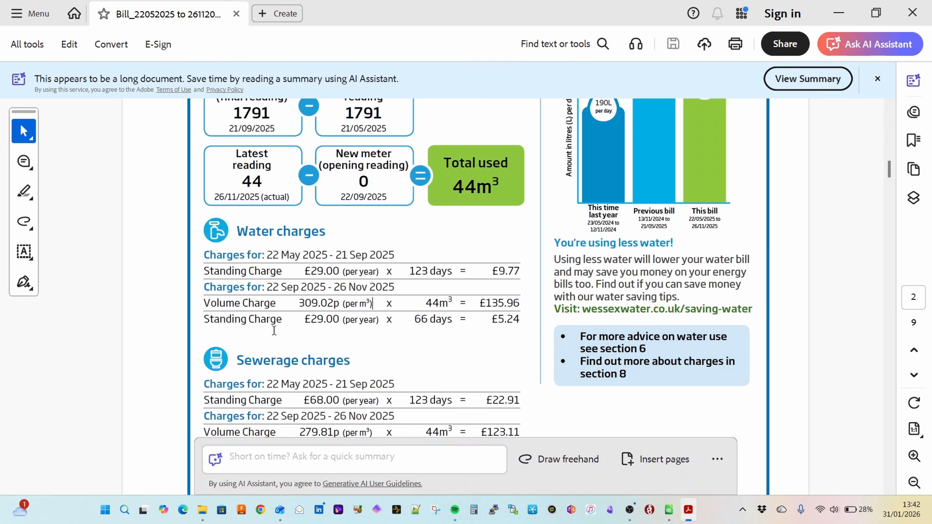
scroll(274, 326, "down", 3)
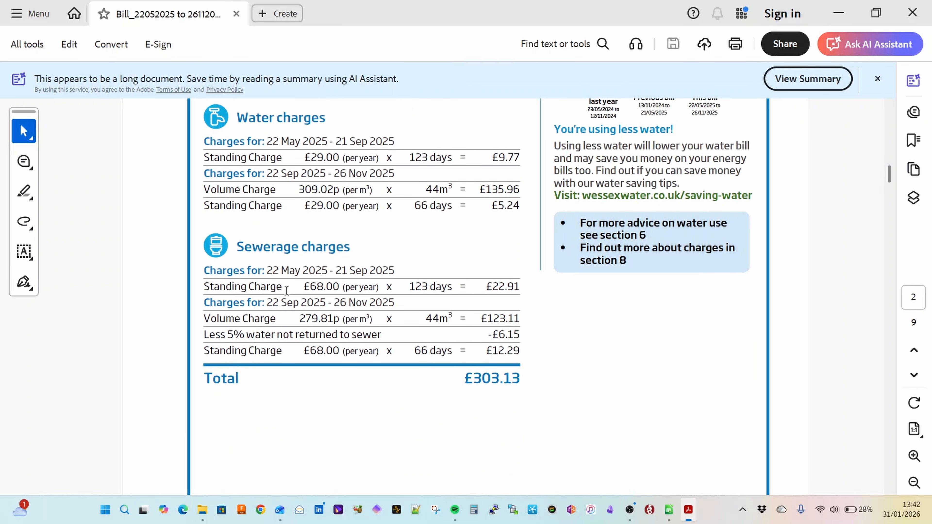
left_click_drag(380, 288, 305, 288)
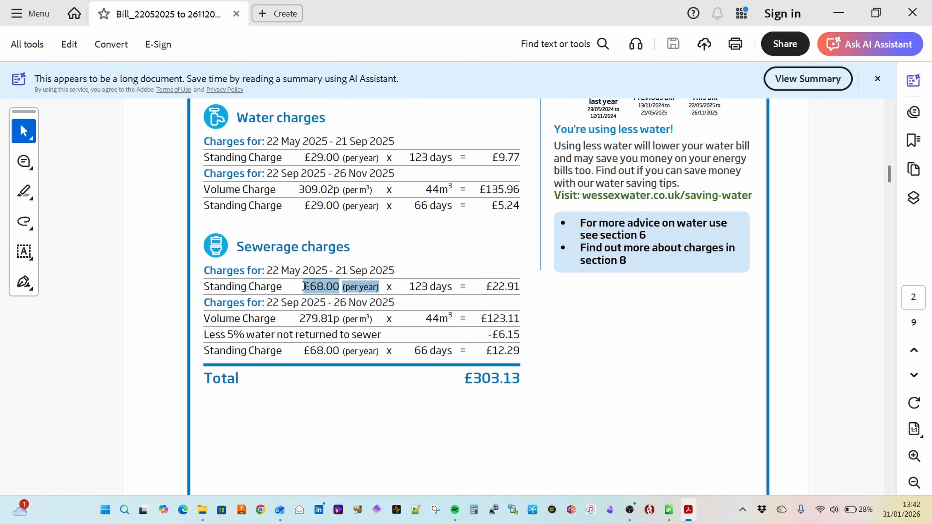
left_click(383, 286)
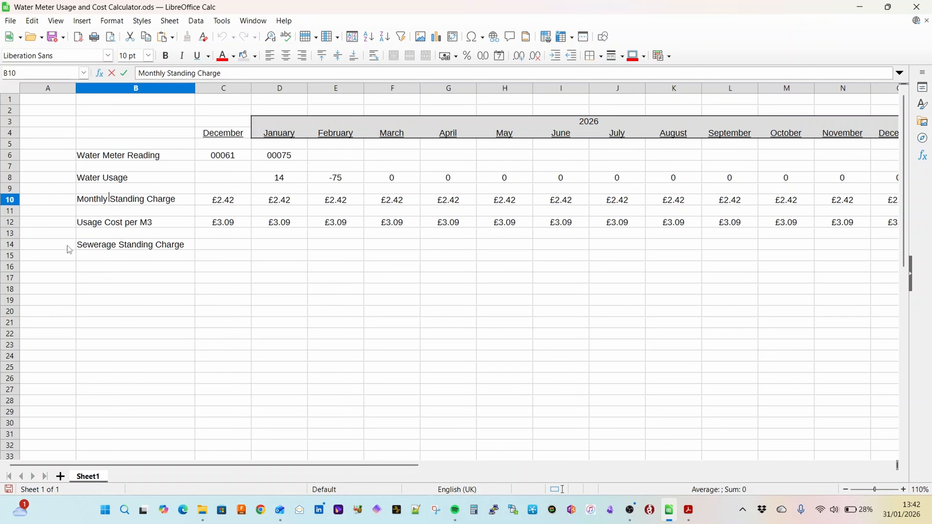
Step: Change the label in B10 to "Supply Standing Charge"
key("BackSpace")
key("BackSpace")
key("BackSpace")
key("BackSpace")
key("BackSpace")
key("BackSpace")
key("BackSpace")
type("Supply")
key("Return")
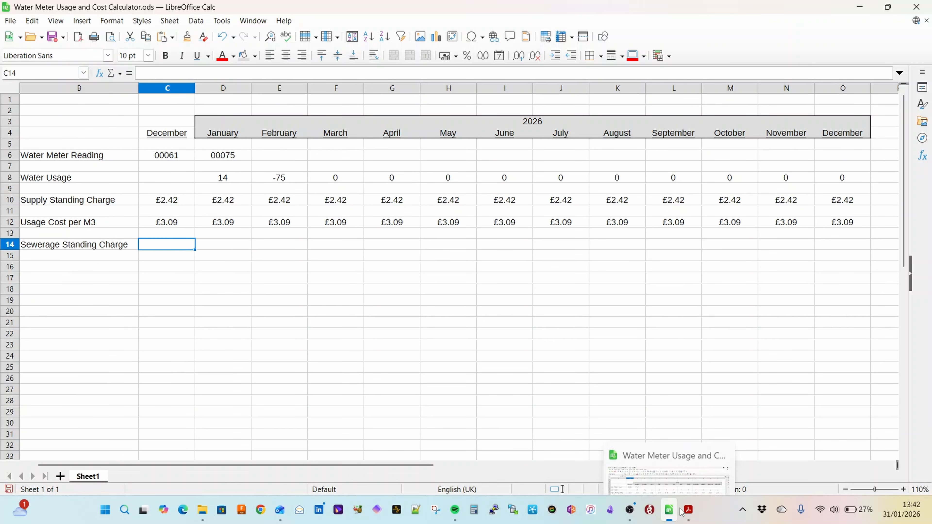
Step: Take the yearly sewerage standing charge from the PDF bill and enter its monthly share as =68/12 in C14
left_click(688, 510)
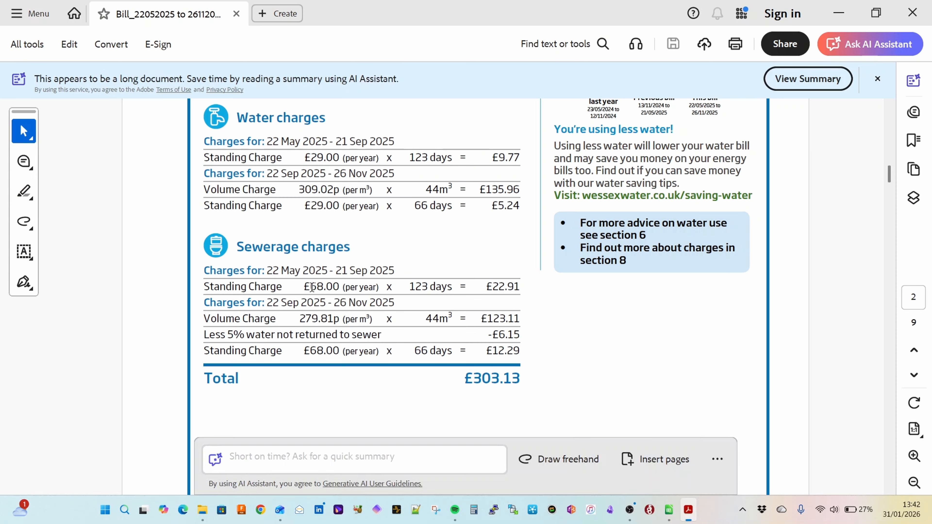
left_click_drag(304, 288, 380, 290)
type("=")
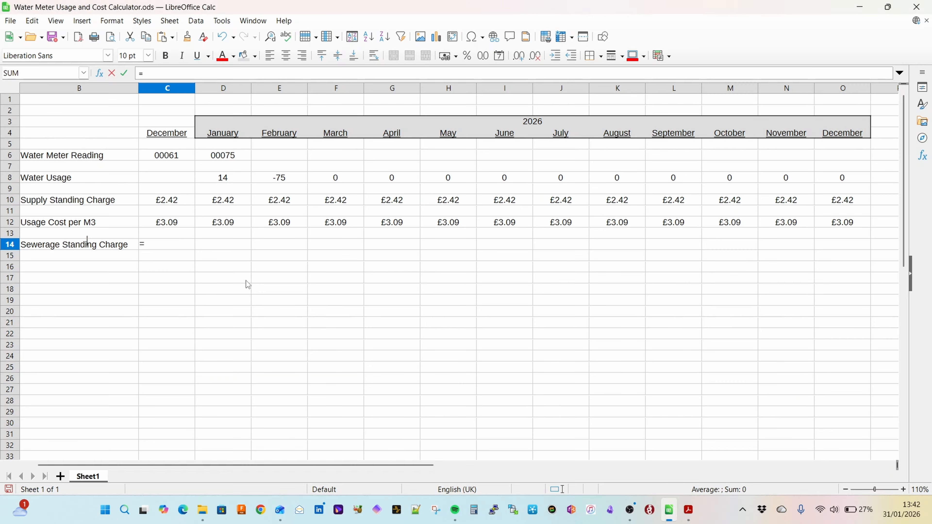
type("68/12")
key("Return")
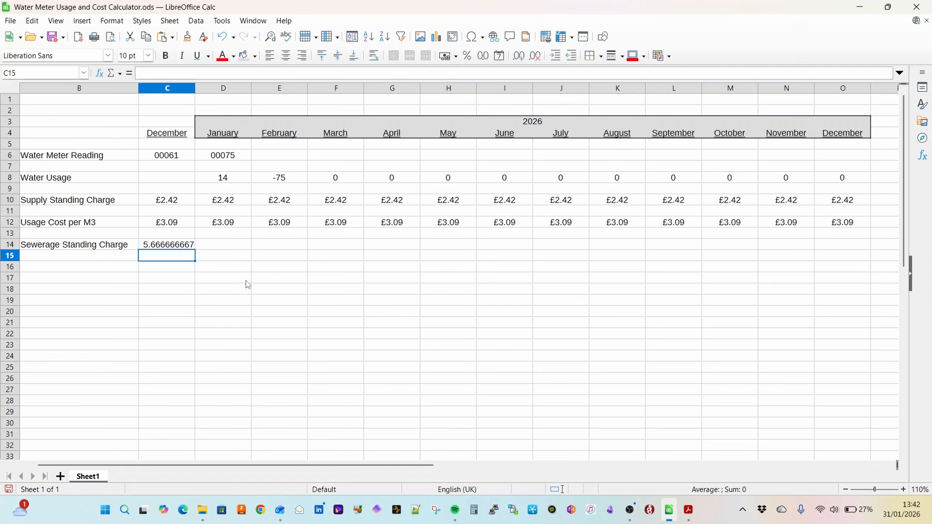
Step: Copy the sewerage standing charge from C14 across January to December in D14:O14
key("Up")
key("ctrl+c")
key("Right")
key("shift+Right")
key("shift+Right")
key("shift+Right")
key("shift+Right")
key("shift+Right")
key("shift+Right")
key("shift+Right")
key("shift+Right")
key("shift+Right")
key("shift+Right")
key("shift+Right")
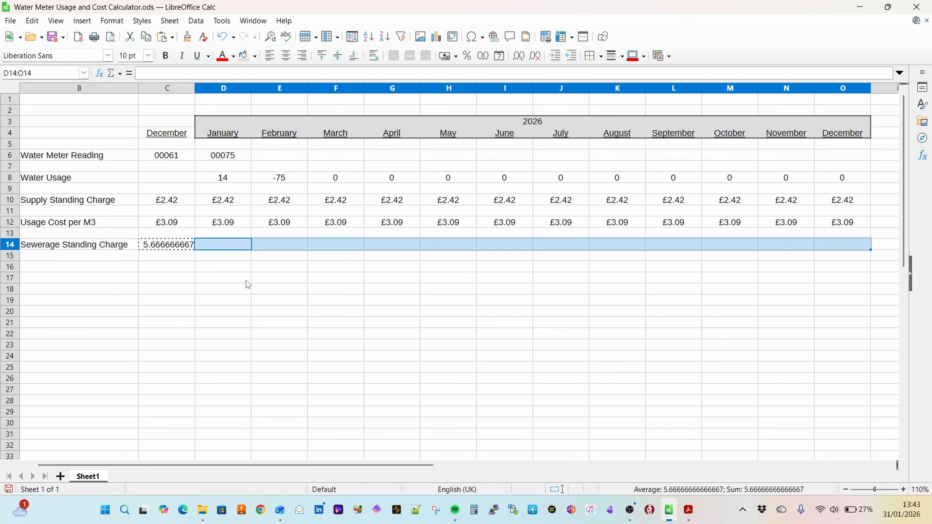
key("ctrl+v")
Step: Format the sewerage standing charges in C14:O14 as pound currency and centre them
left_click(167, 244)
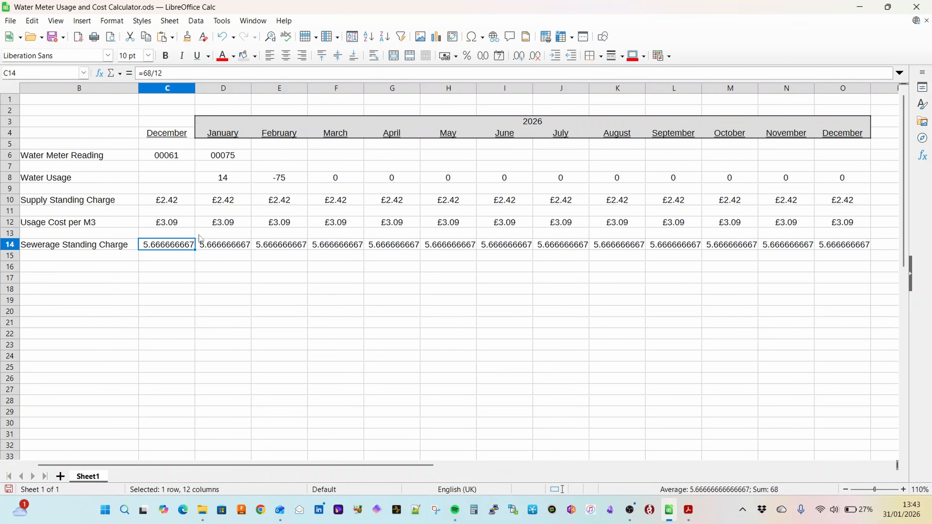
left_click_drag(201, 238, 823, 252)
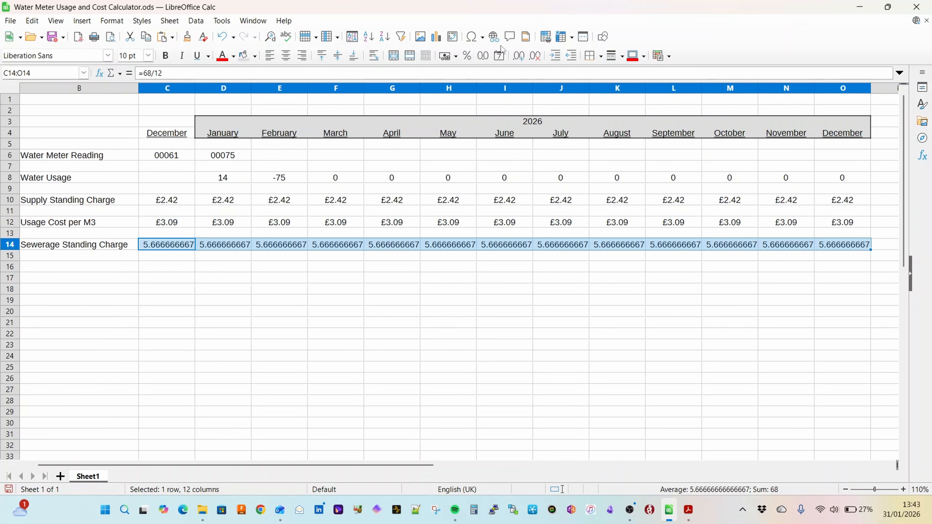
left_click(456, 56)
left_click(455, 73)
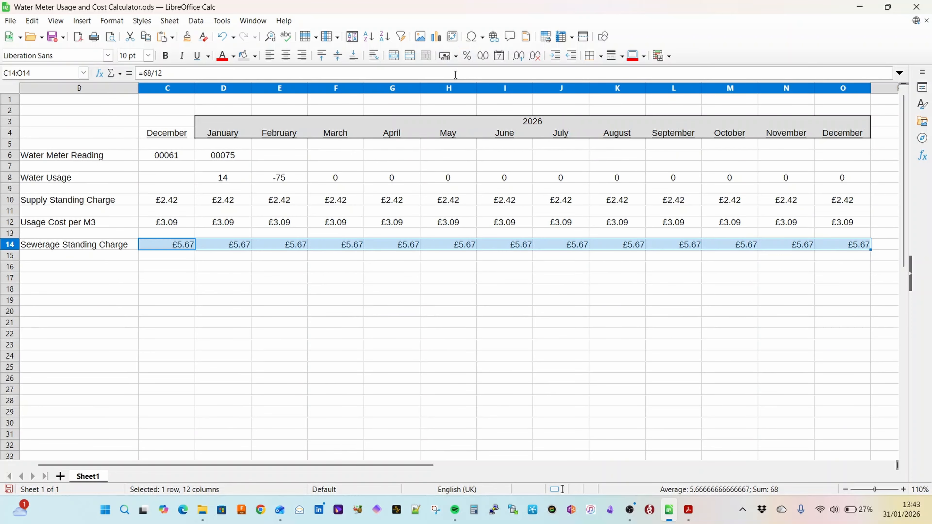
left_click(288, 57)
Step: Change the label in B12 to "Supply Cost per M3"
left_click(37, 221)
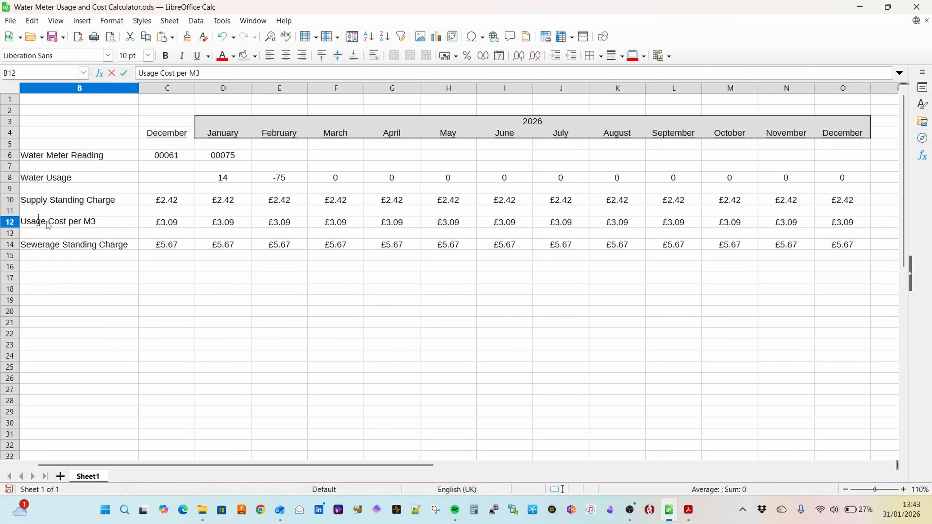
key("F2")
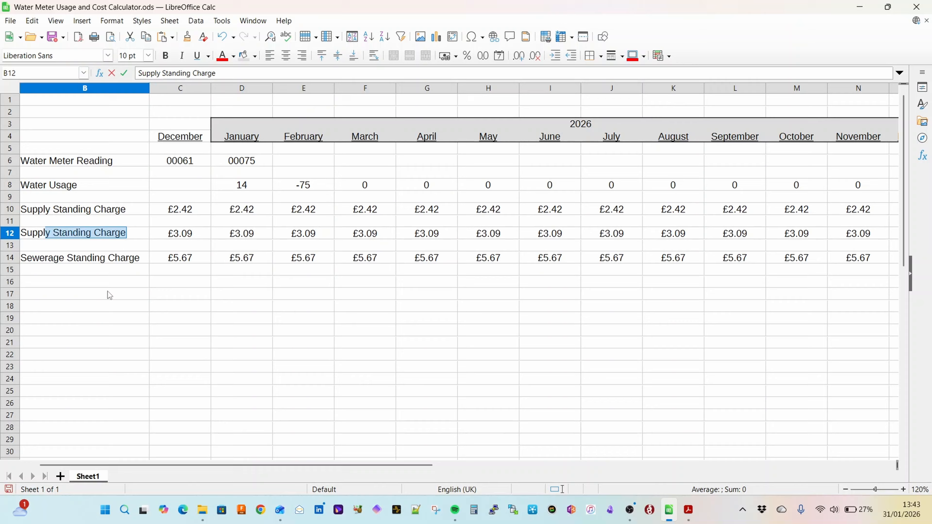
type("y Cost per")
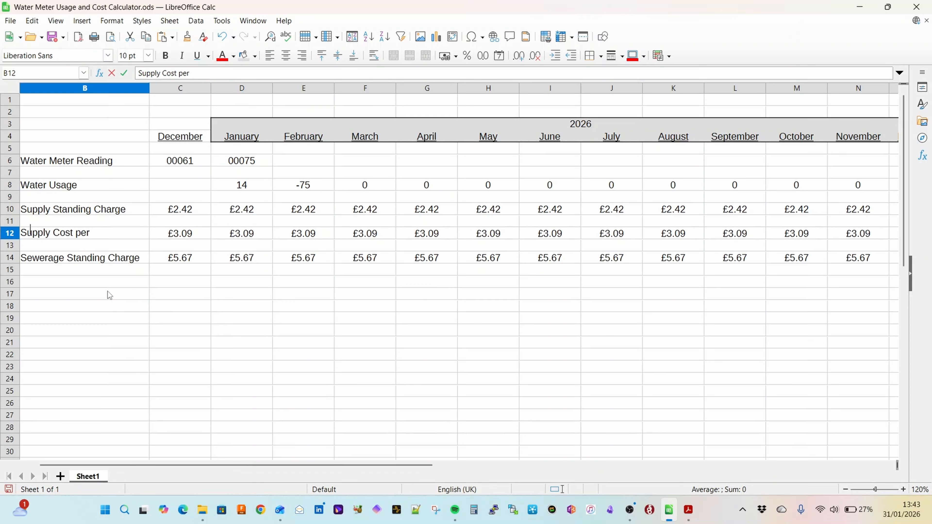
type(" M3")
key("Return")
Step: Add the row label "Sewerage Cost per M3" in B16
key("Down")
key("Down")
key("Down")
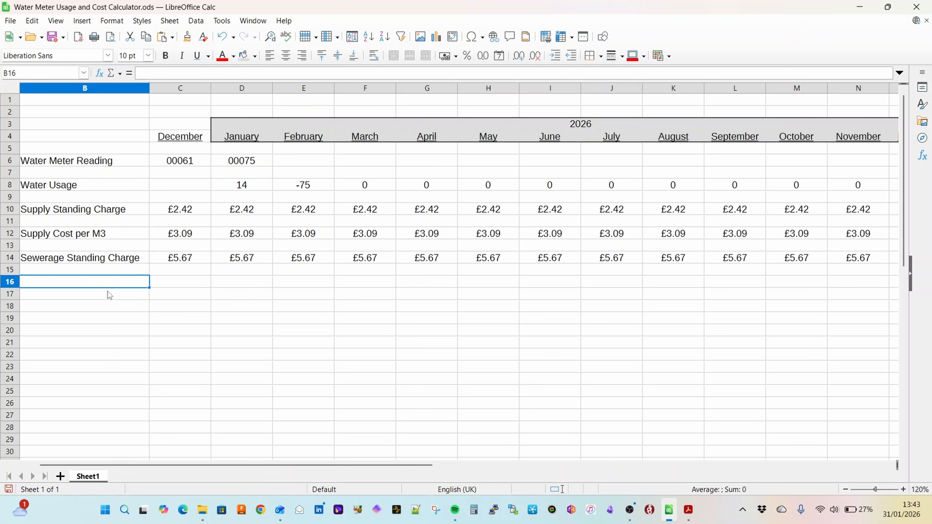
type("Sewea")
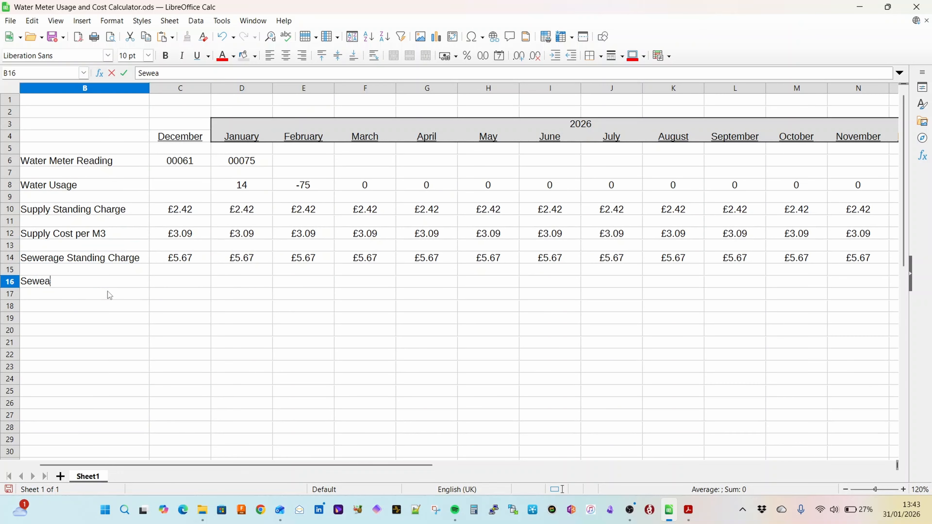
key("BackSpace")
type("rage Cost per M3")
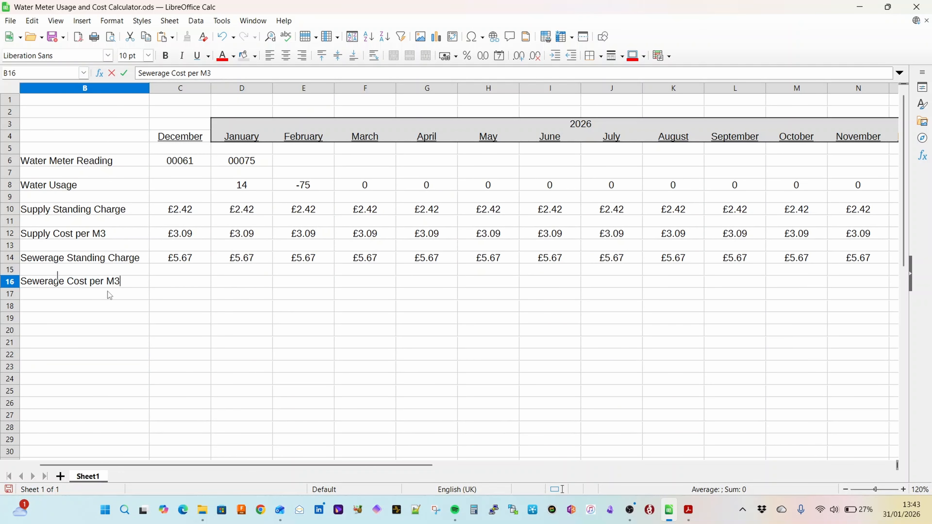
Step: Change the unit to m3 in labels B12 and B16, and enter the sewerage volume charge from the PDF bill, 2.7981, in C16
key("alt+Tab")
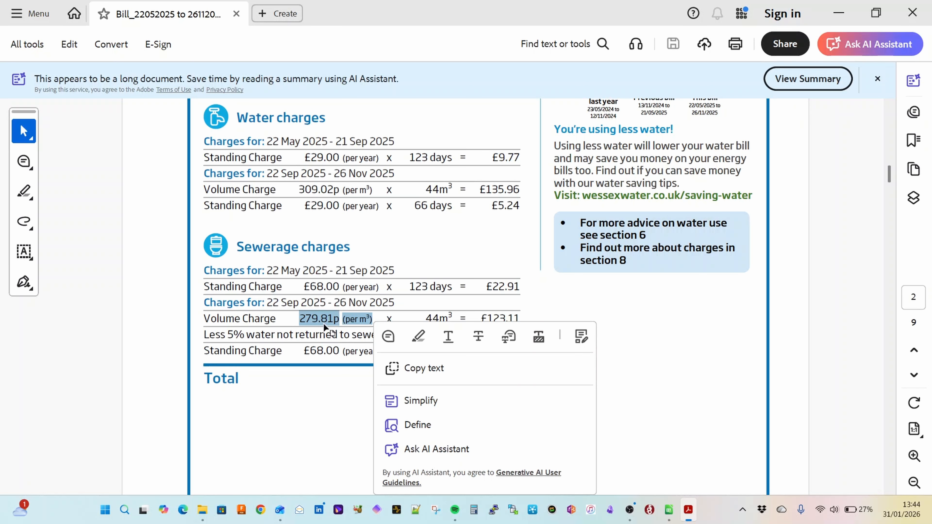
key("alt+Tab")
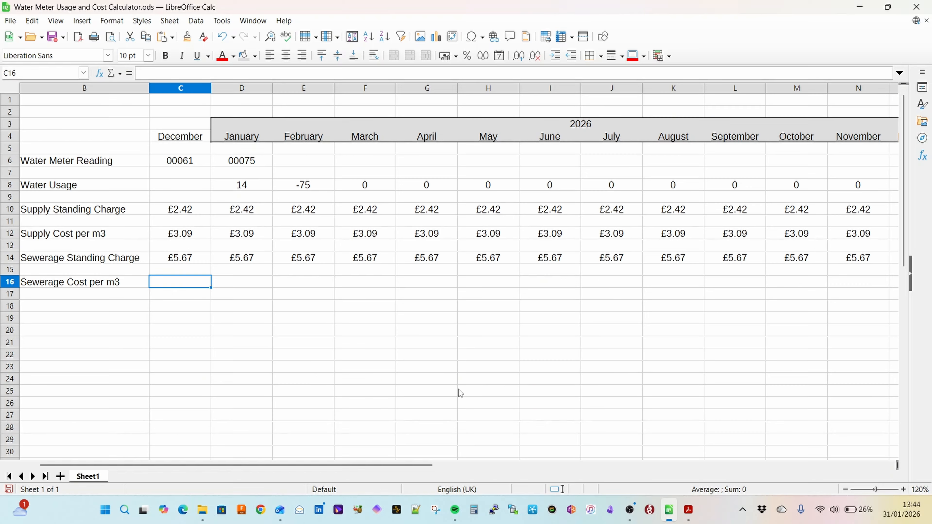
type("2.7981")
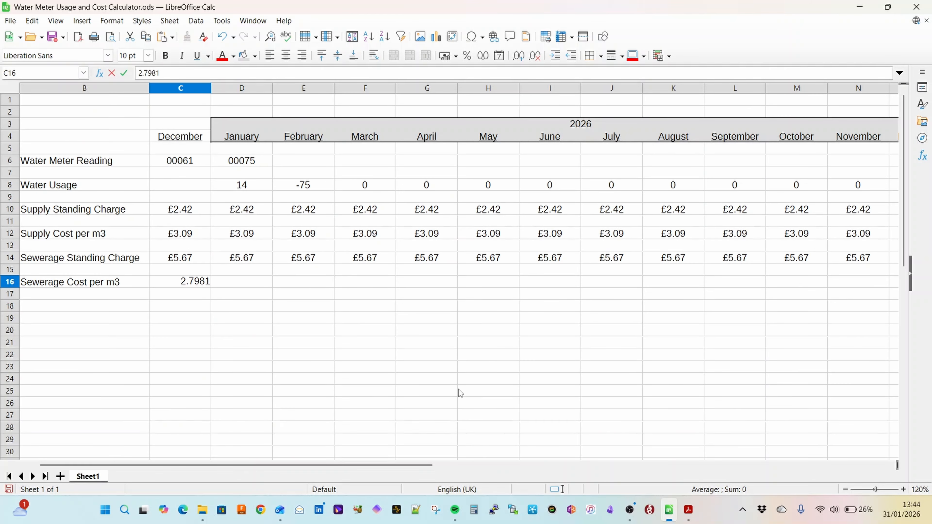
key("Return")
Step: Copy the sewerage cost per m3 from C16 across January to November in D16:N16
key("Up")
key("ctrl+c")
key("Right")
key("shift+Right")
key("shift+Right")
key("shift+Right")
key("shift+Right")
key("shift+Right")
key("shift+Right")
key("shift+Right")
key("shift+Right")
key("shift+Right")
key("shift+Right")
key("ctrl+v")
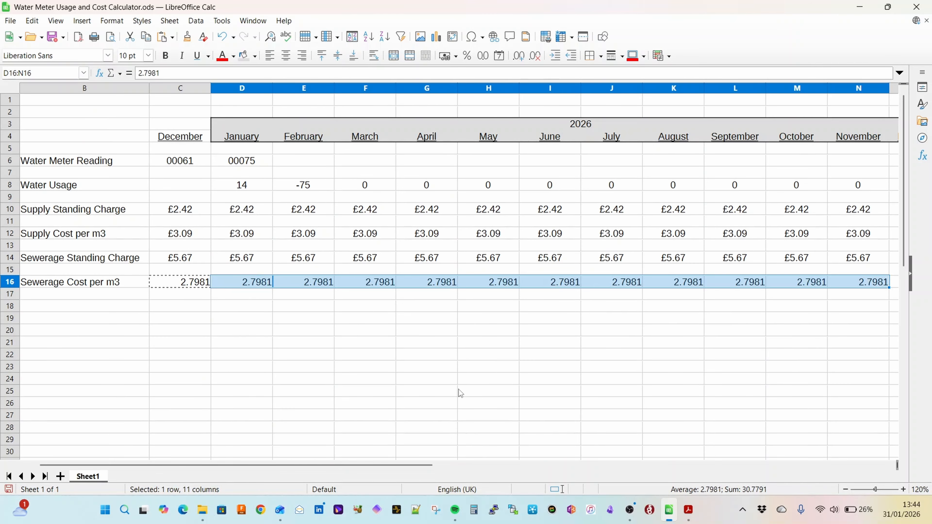
Step: Format the sewerage costs per m3 in C16:N16 as pound currency
left_click_drag(198, 282, 844, 281)
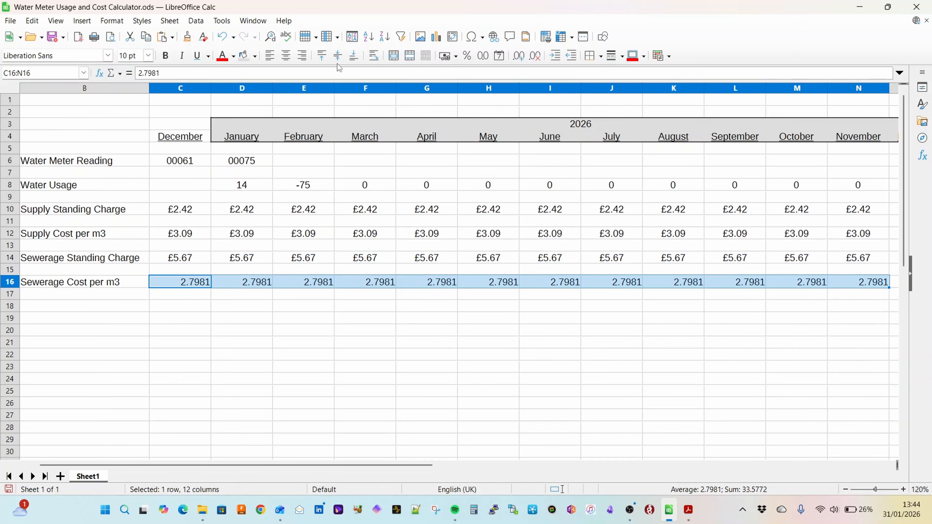
left_click(447, 56)
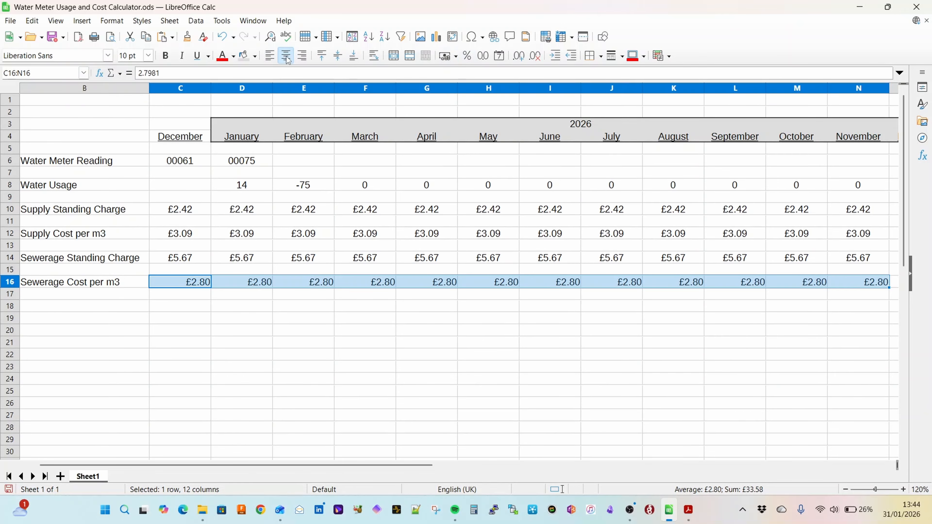
Step: Switch to the PDF bill and examine the deduction for water not returned to sewer and the standing charge under Sewerage charges
key("alt+Tab")
mouse_move(204, 333)
left_mouse_down()
mouse_move(337, 334)
mouse_move(387, 320)
mouse_move(382, 338)
left_mouse_up()
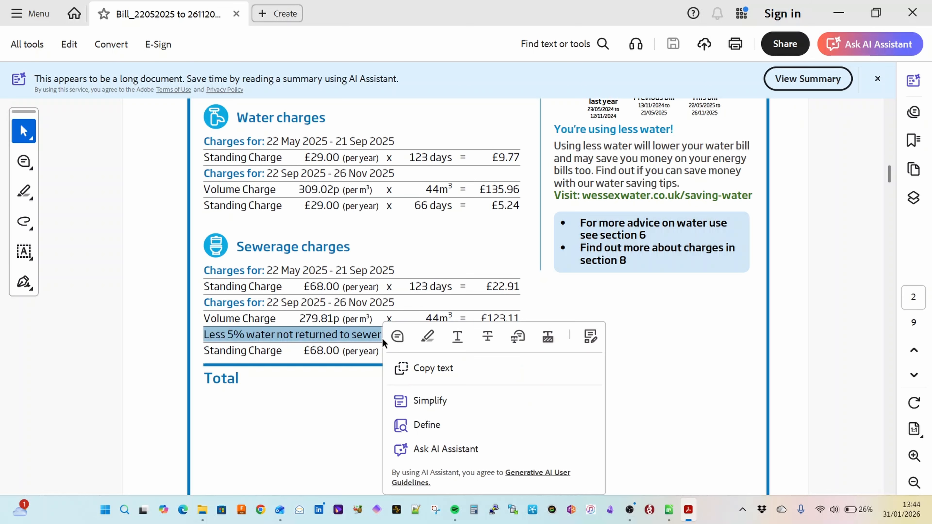
left_click(308, 408)
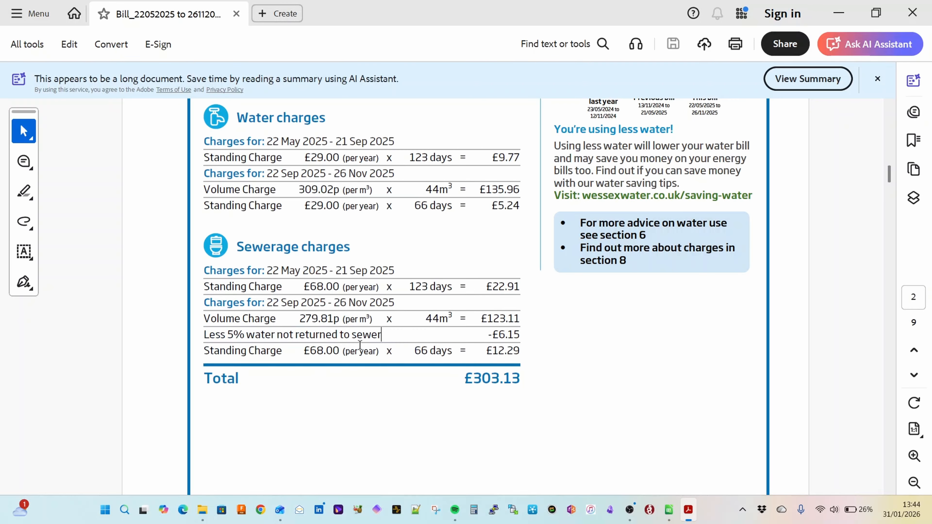
left_click_drag(387, 351, 204, 335)
left_click(318, 424)
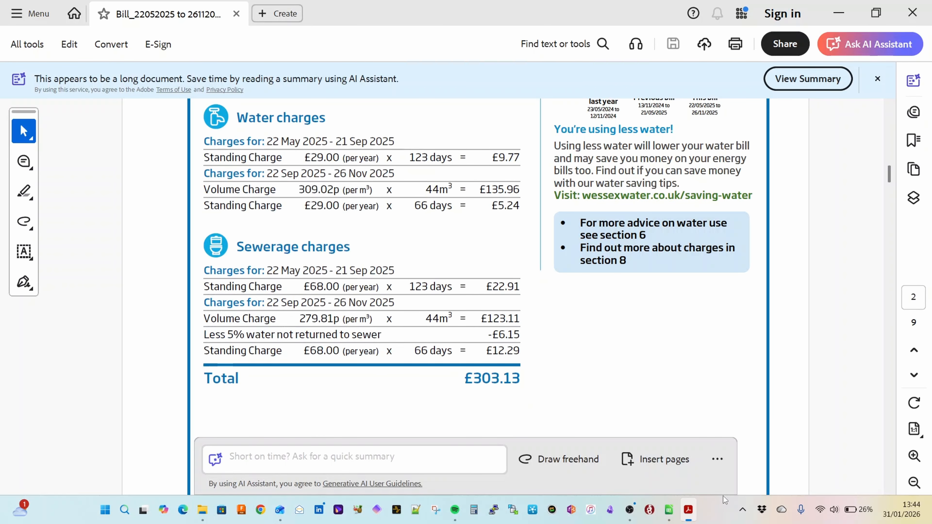
Step: Return to the spreadsheet and enter the sewerage discount formula =-C16*0.05 in C18
left_click(669, 511)
key("Tab")
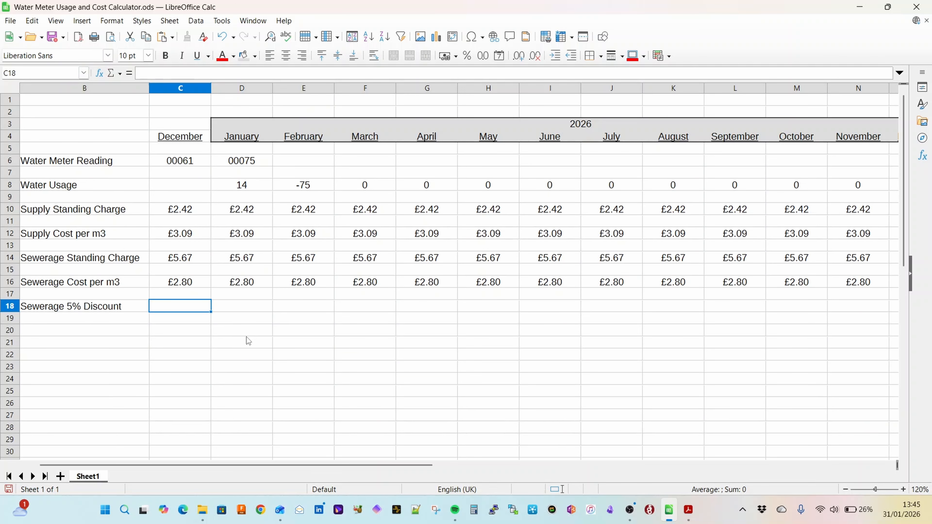
type("=-")
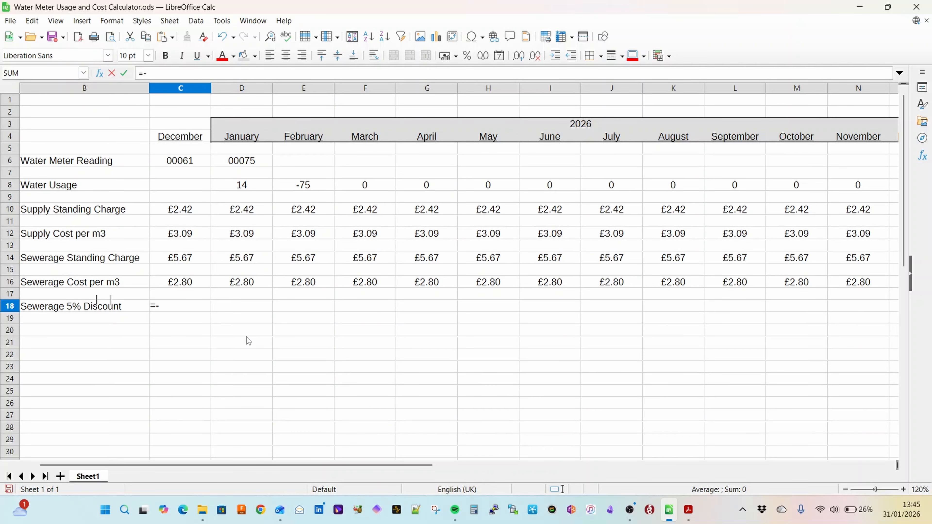
left_click(199, 282)
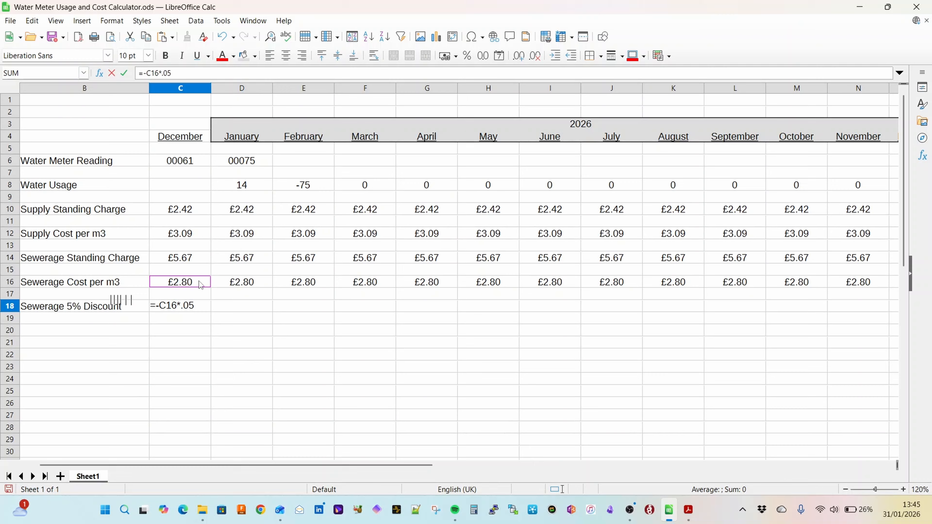
type("*.05")
key("Return")
Step: Copy the sewerage discount formula from C18 across January to November in D18:N18
key("Up")
key("ctrl+c")
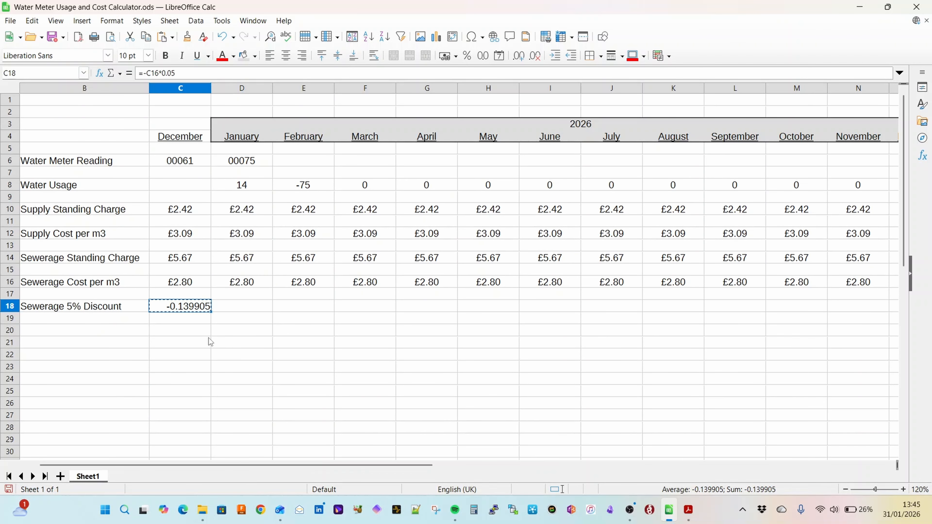
key("Right")
key("shift+Right")
key("shift+Right")
key("shift+Right")
key("shift+Right")
key("shift+Right")
key("shift+Right")
key("shift+Right")
key("shift+Right")
key("shift+Right")
key("shift+Right")
key("ctrl+v")
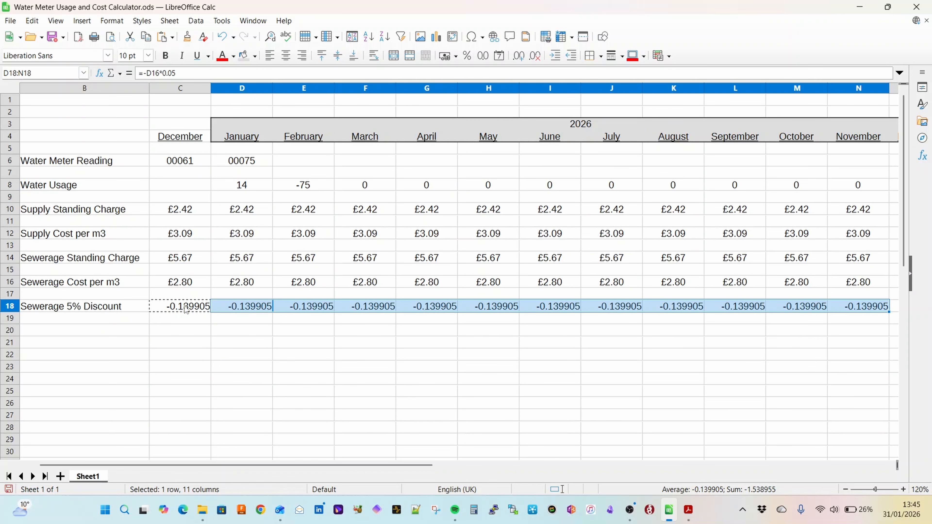
Step: Format the sewerage discounts in C18:N18 as pound currency (GBP £ English (UK)) and centre them
left_click_drag(185, 307, 846, 310)
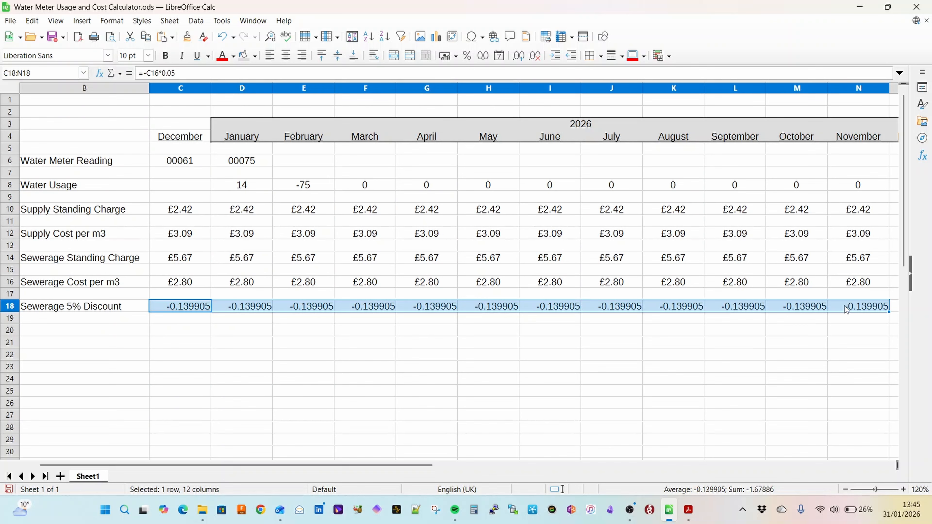
left_click(456, 55)
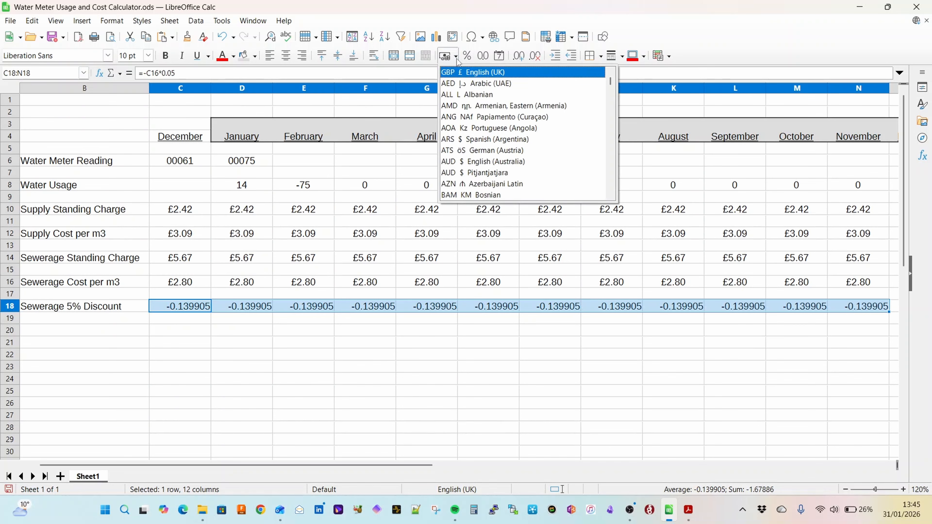
left_click(456, 74)
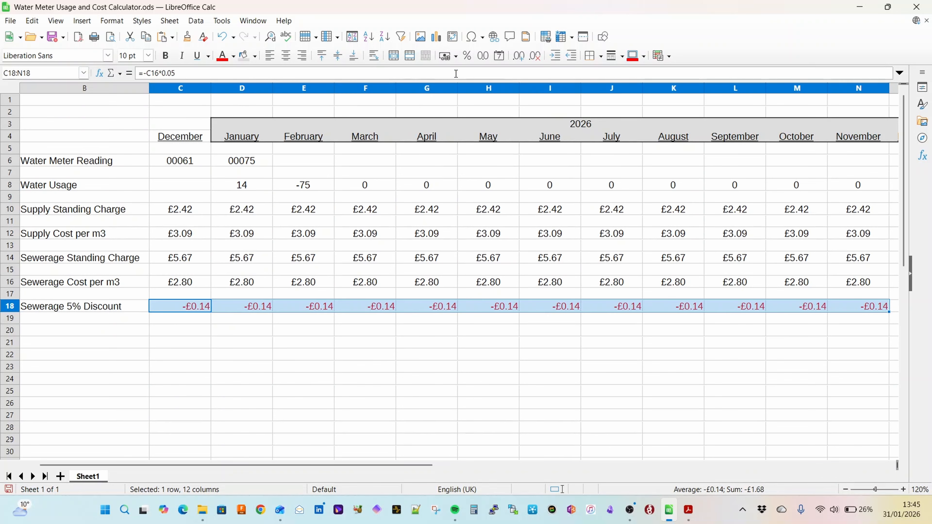
left_click(285, 56)
left_click(191, 329)
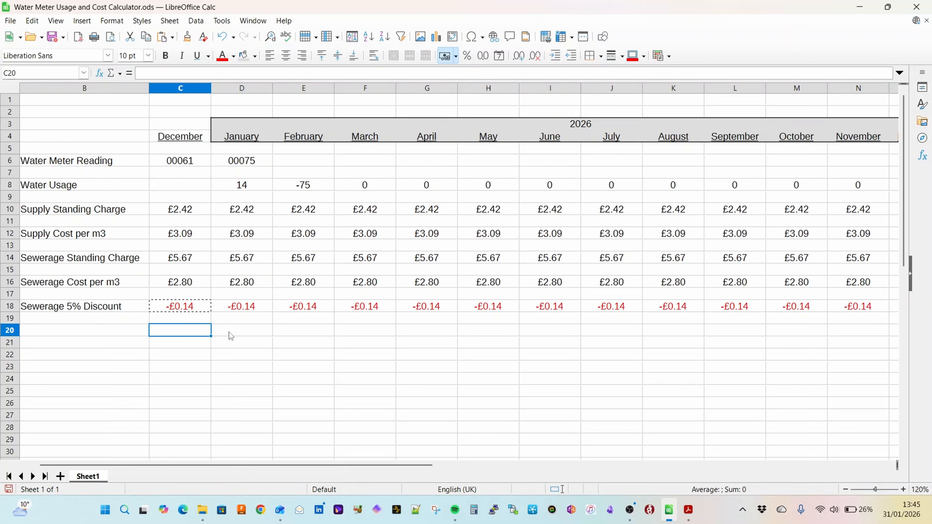
key("Escape")
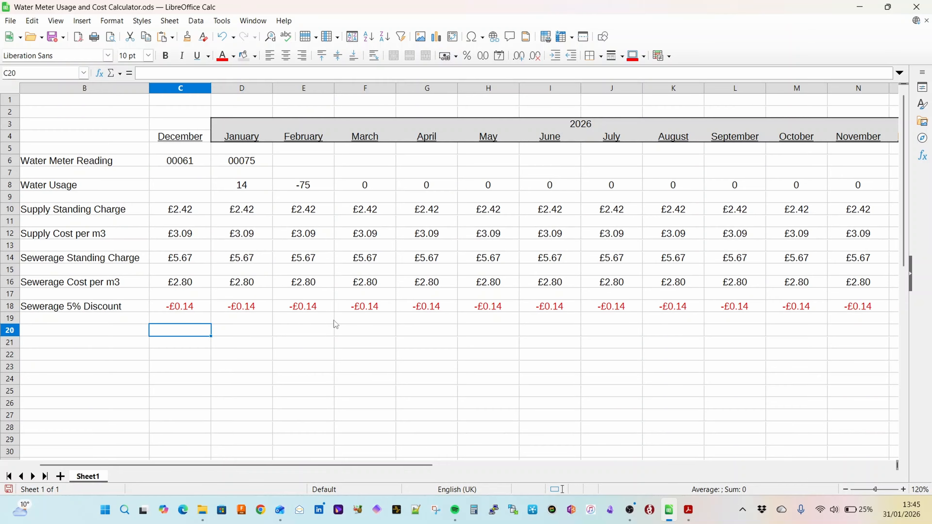
Step: Extend the label in B18 to Sewerage 5% Discount per m3 and widen column B to fit it
double_click(59, 306)
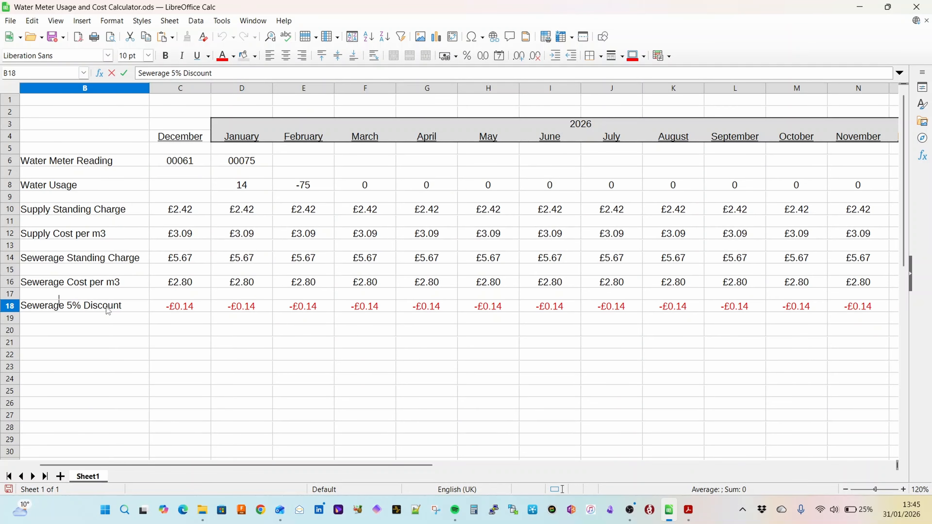
type("per m£")
key("BackSpace")
type("3")
key("Return")
left_click_drag(149, 88, 174, 88)
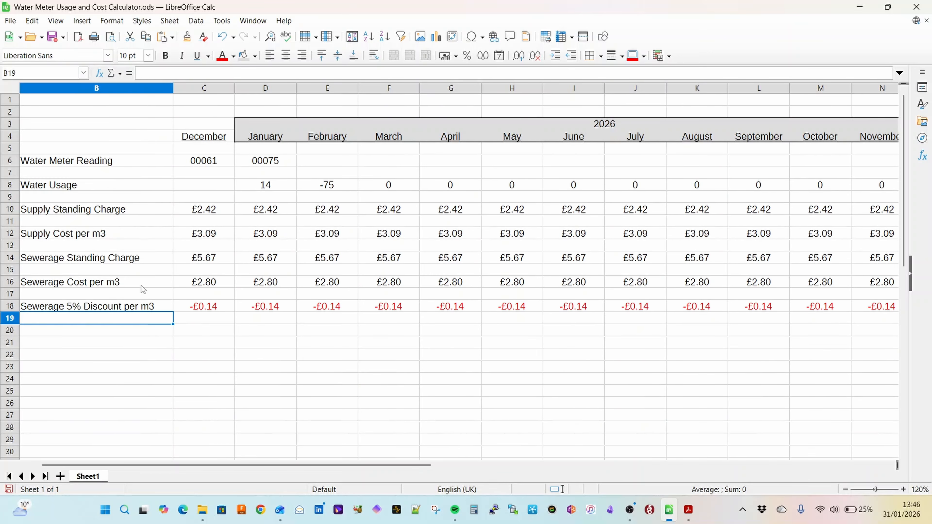
Step: Right-align all the row labels in column B
left_click(198, 90)
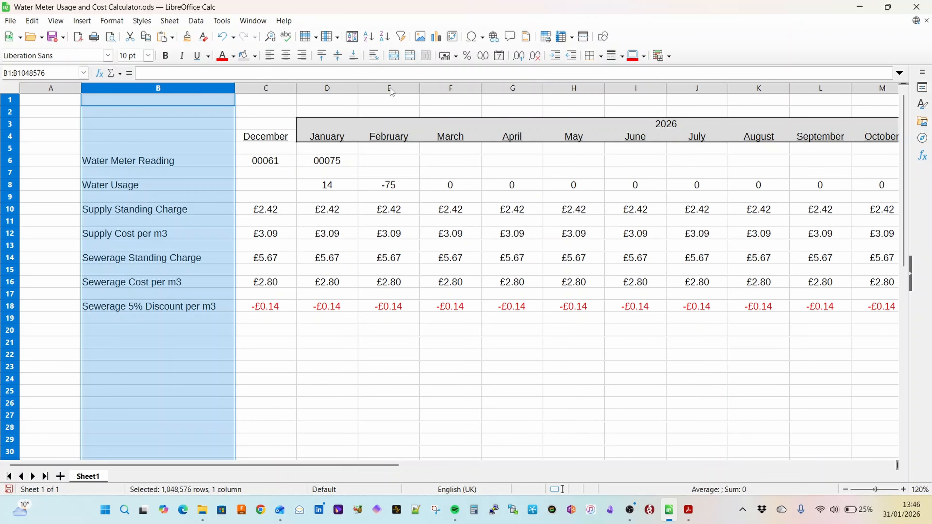
left_click(302, 55)
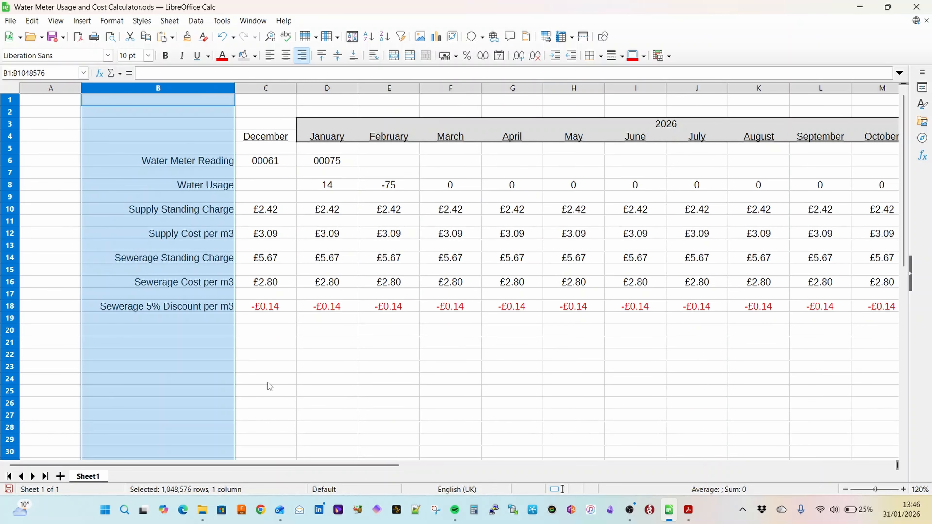
left_click(284, 347)
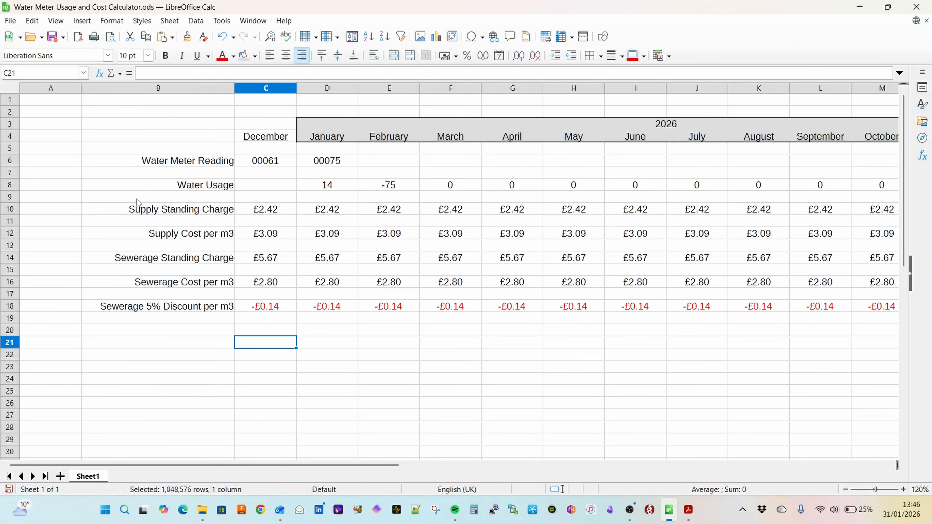
left_click_drag(63, 88, 21, 88)
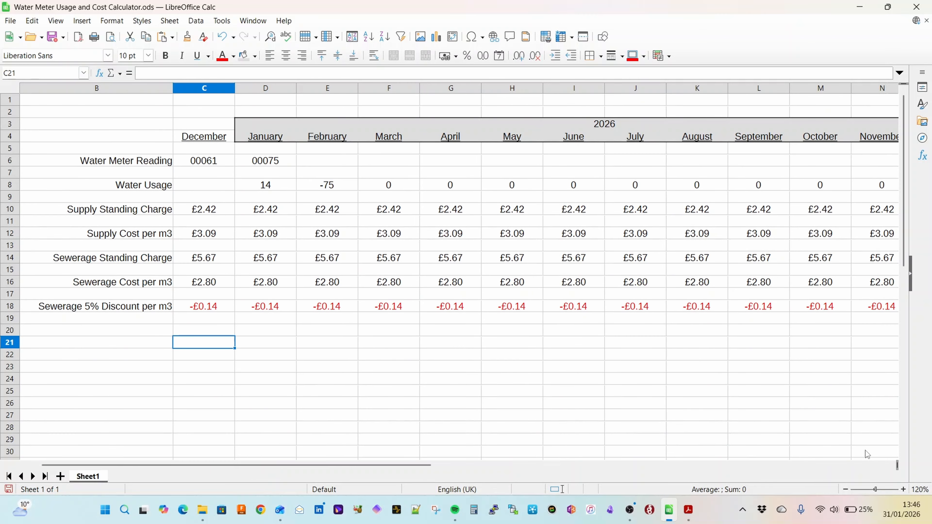
left_click(844, 491)
left_click(846, 491)
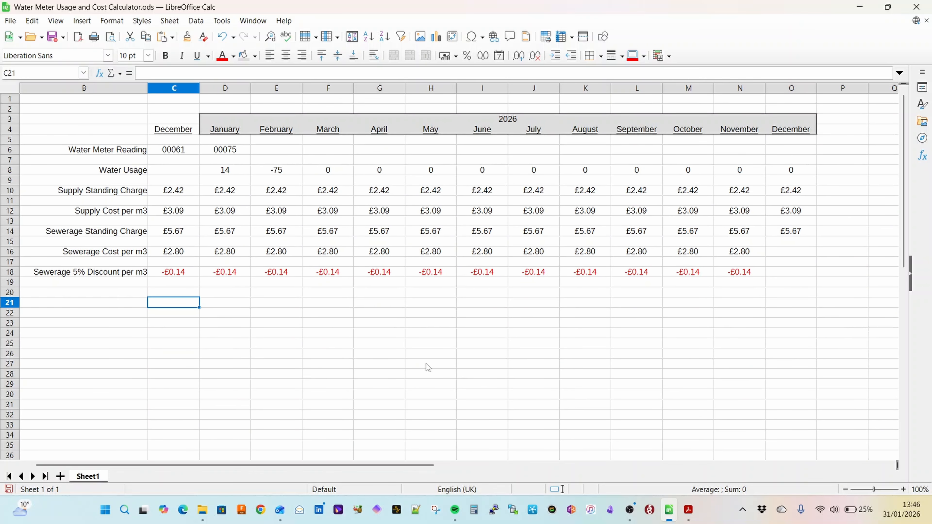
Step: Switch to the PDF bill for a last look at its charges, and close it to return to the spreadsheet
key("alt+Tab")
scroll(355, 373, "up", 3)
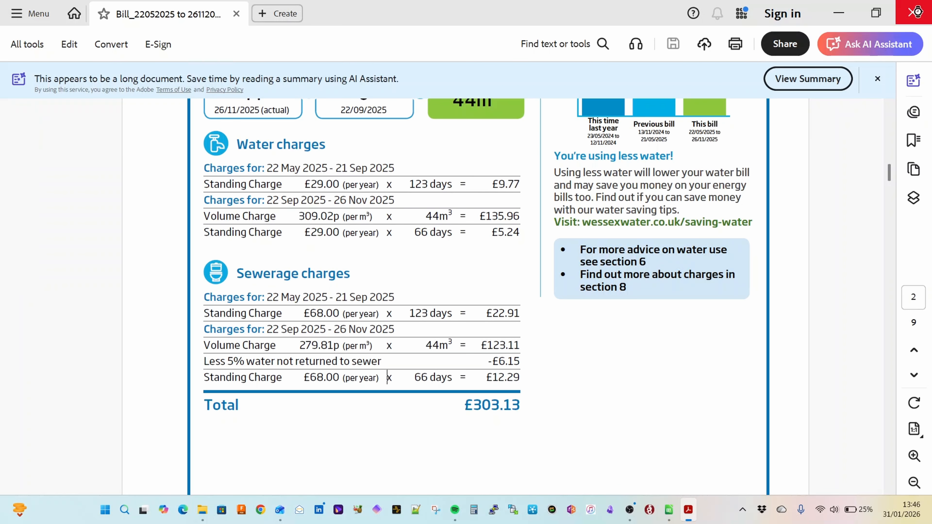
left_click(918, 14)
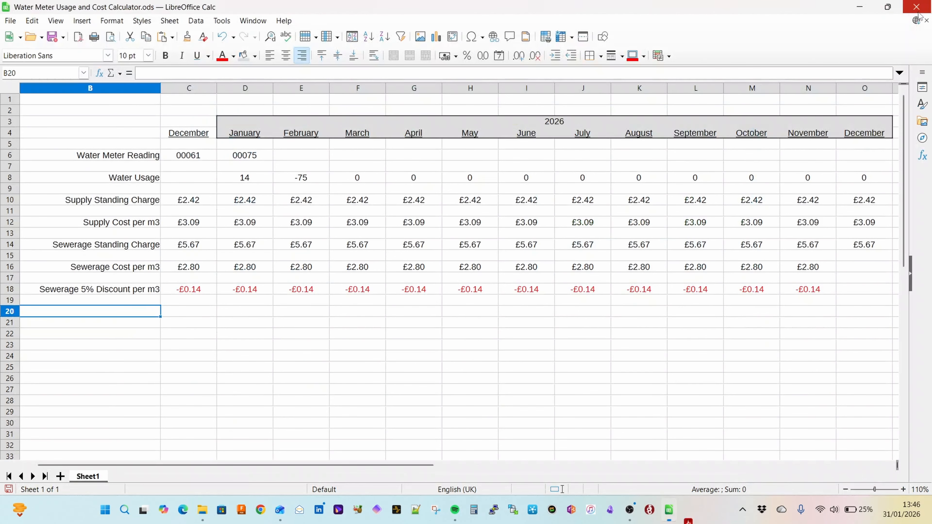
Step: Enter the label Total Cost in B20
double_click(148, 313)
type("Total Cost")
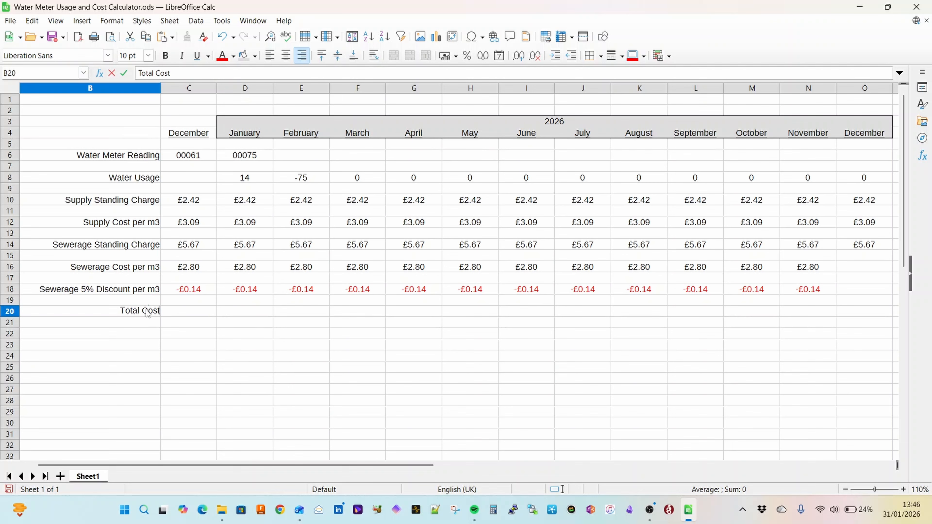
left_click(136, 356)
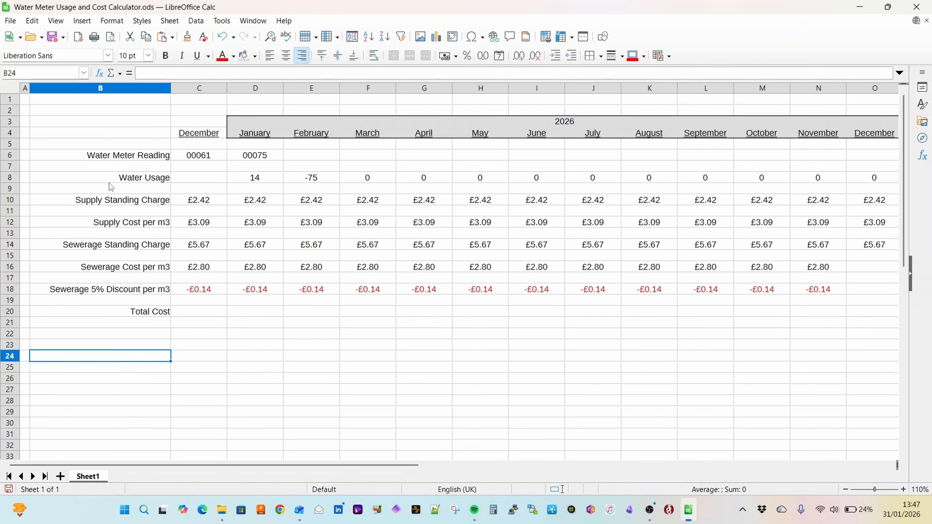
Step: Enter the row reference letters (A), (B) and (C) in A6, A8 and A10
left_click(24, 155)
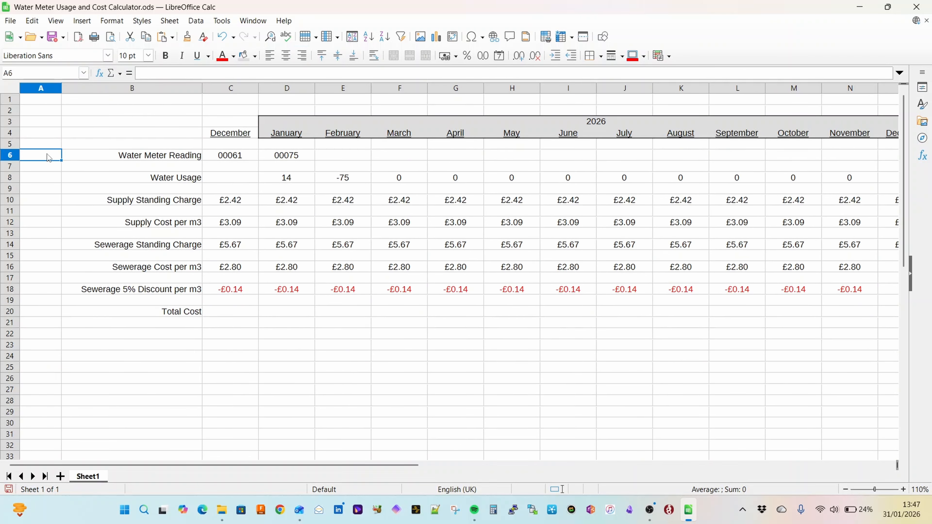
type("(A)")
key("Down")
key("Down")
type("(B)")
key("Down")
key("Down")
type("(C)")
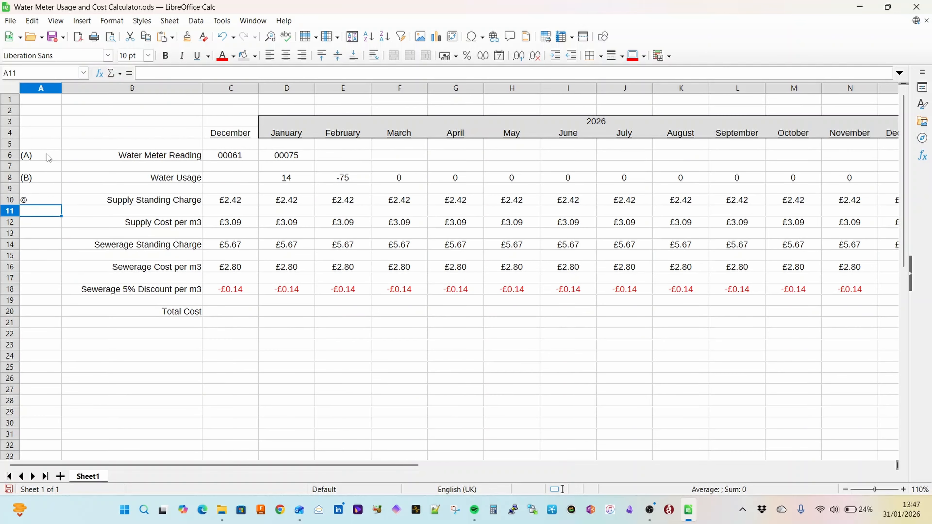
Step: Enter the row reference letters (D), (E) and (F) in A12, A14 and A16
key("Down")
key("Down")
type("(D)")
key("Tab")
key("Left")
key("Down")
key("Down")
type("(E)")
key("Down")
key("Down")
type("(F)")
Step: Enter the row reference letter (G) in A18 and right-align column A
key("Down")
key("Down")
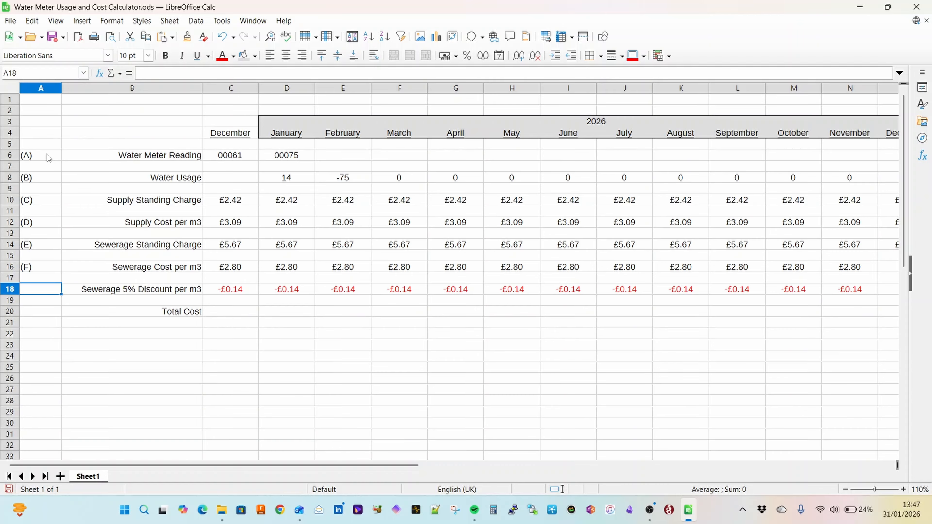
type("(G)")
key("Down")
left_click(41, 88)
left_click(304, 55)
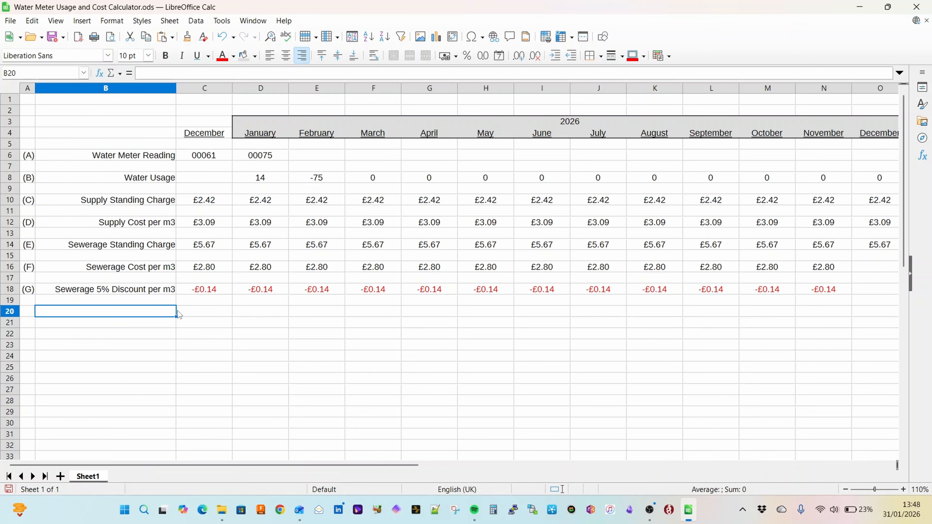
Step: Enter the label Supply Cost (B x D) + C in B21
left_click(169, 323)
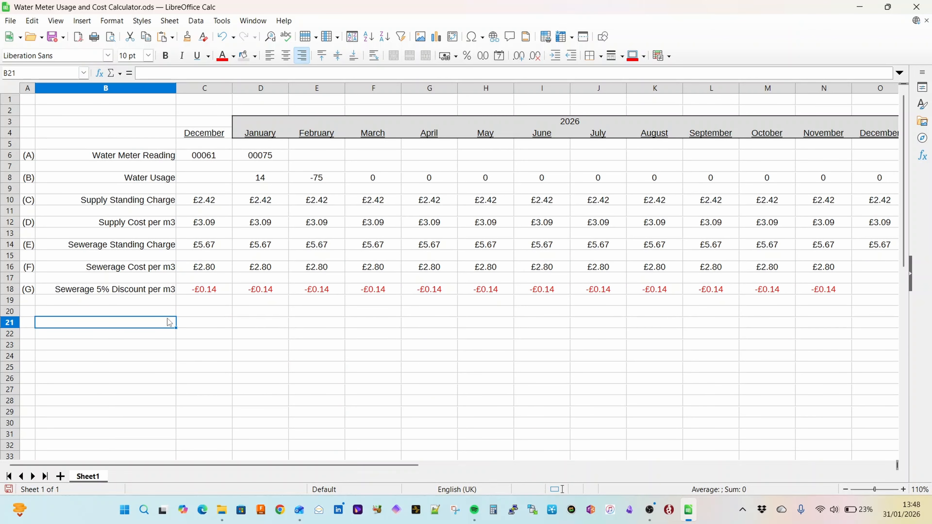
type("Supply Cost ")
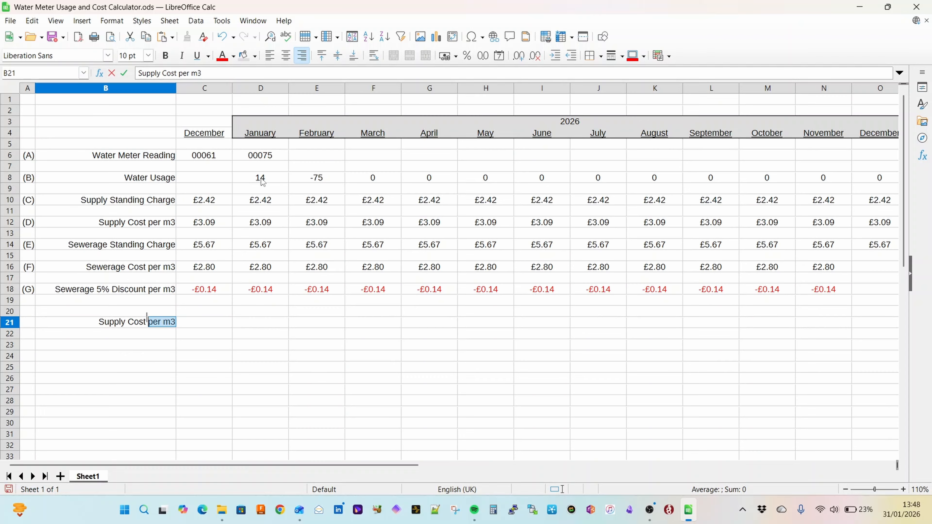
type("(B) x")
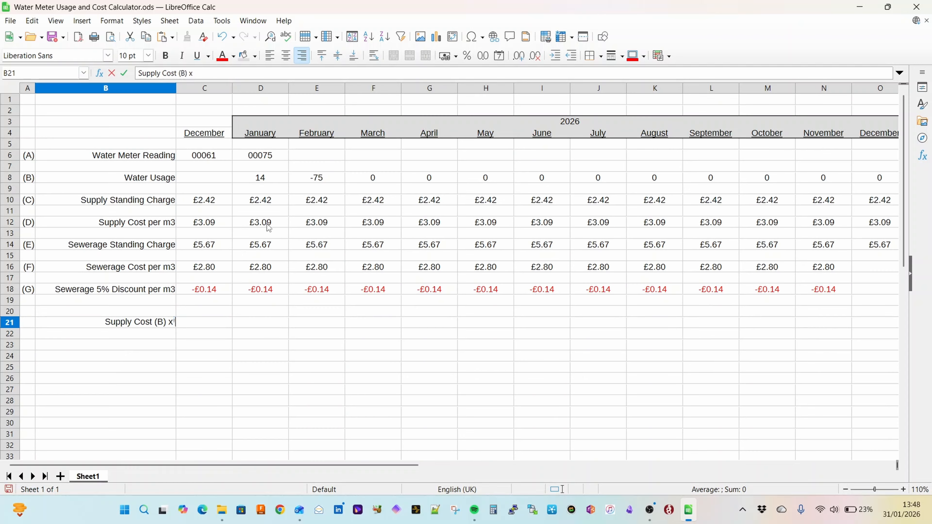
key("BackSpace")
key("BackSpace")
key("BackSpace")
type("x D) +")
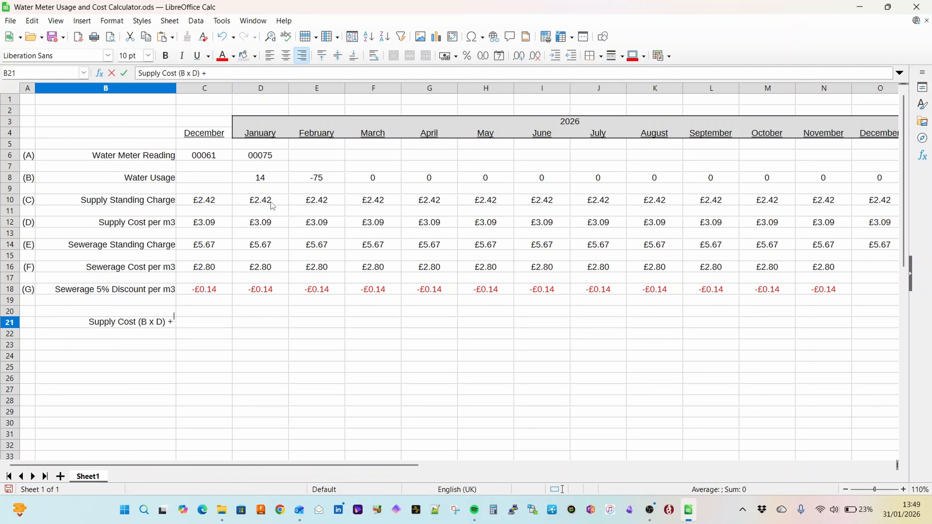
type(" C")
key("Tab")
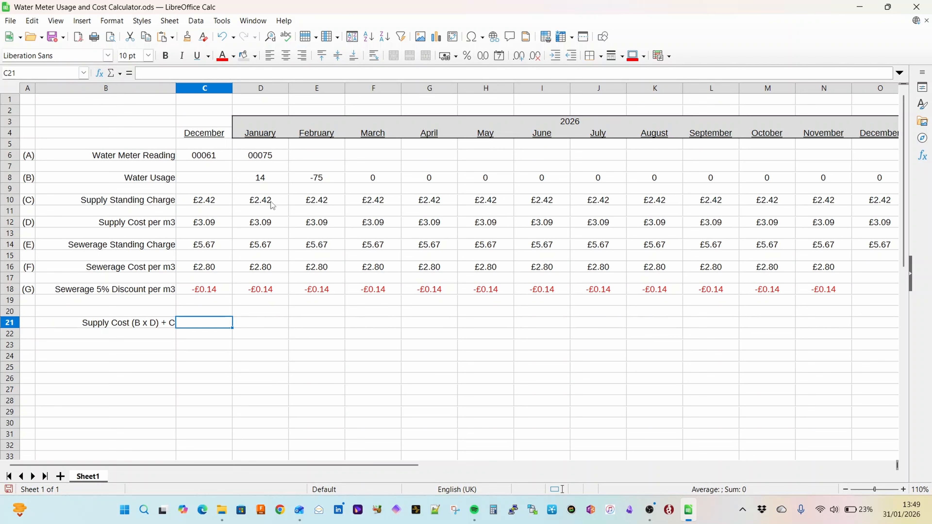
type("=(")
left_click(231, 180)
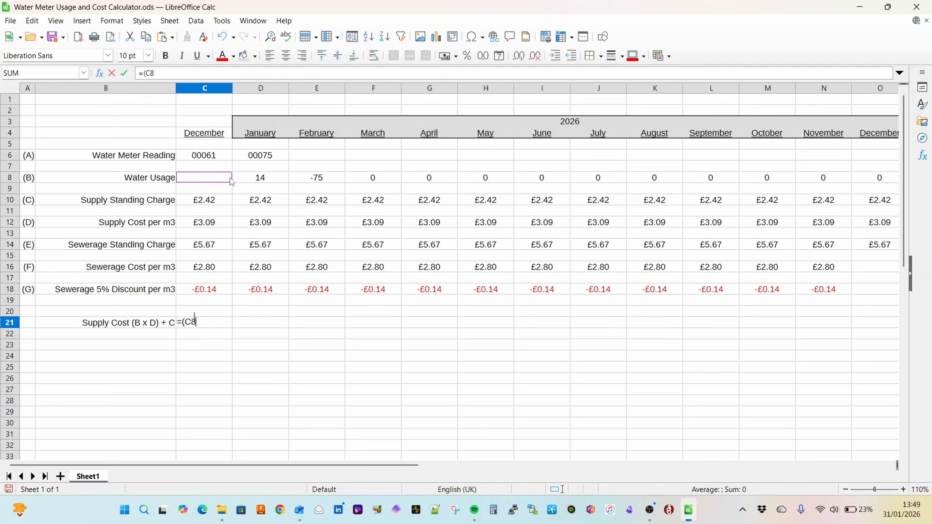
key("Escape")
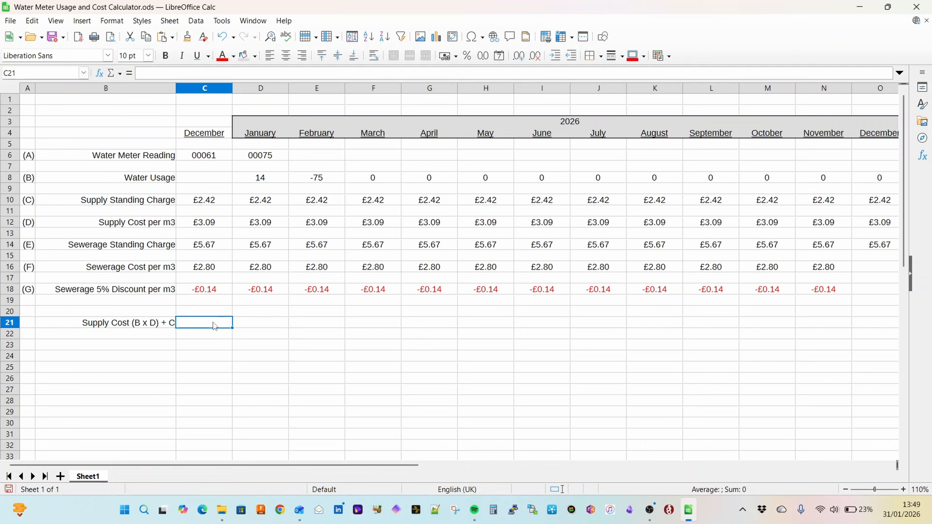
Step: Fill the December supply cost cell C21 with black and insert a blank column before column C
left_click(255, 57)
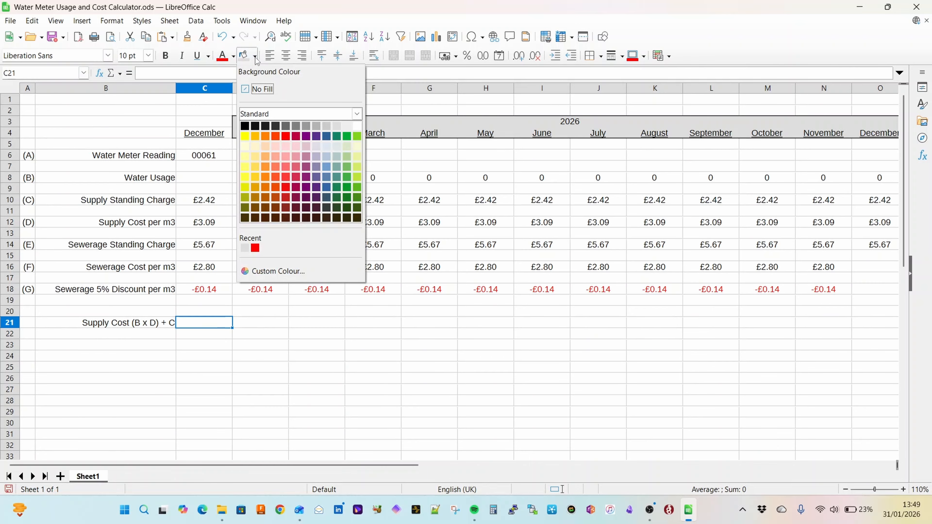
left_click(245, 126)
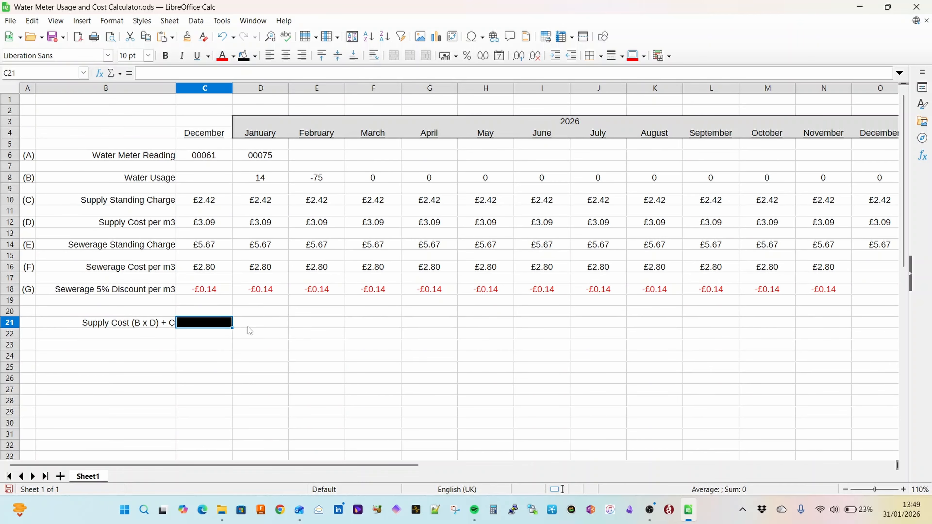
right_click(189, 88)
left_click(240, 144)
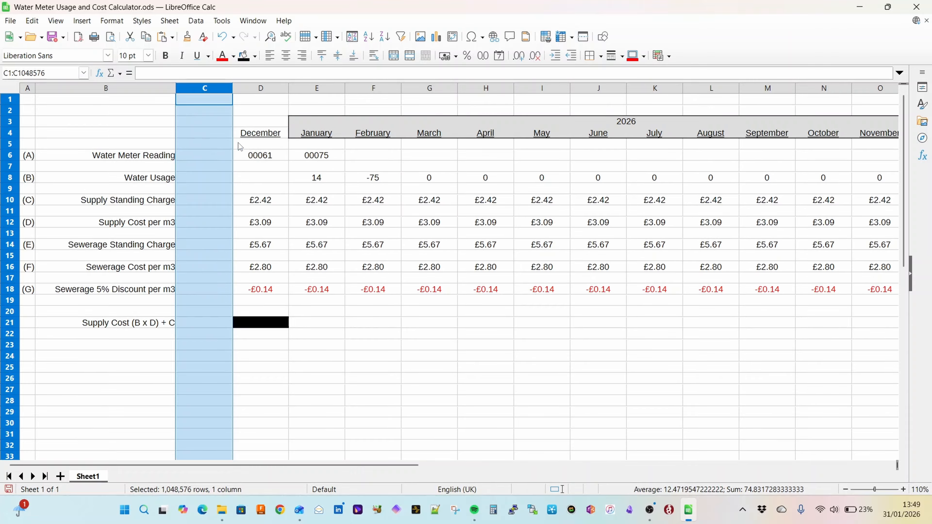
Step: Narrow the blank column C to a thin spacer and append = to the supply cost label in B21
left_click(227, 358)
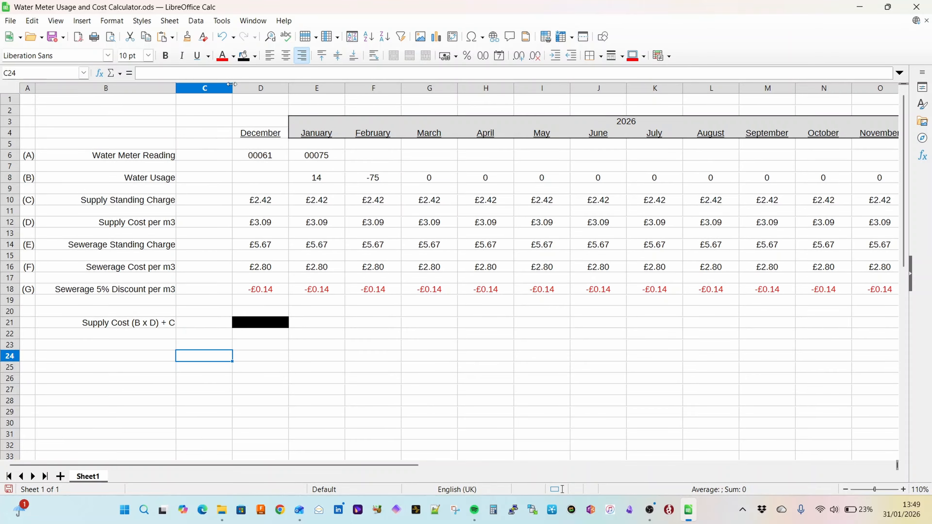
left_click_drag(231, 84, 181, 88)
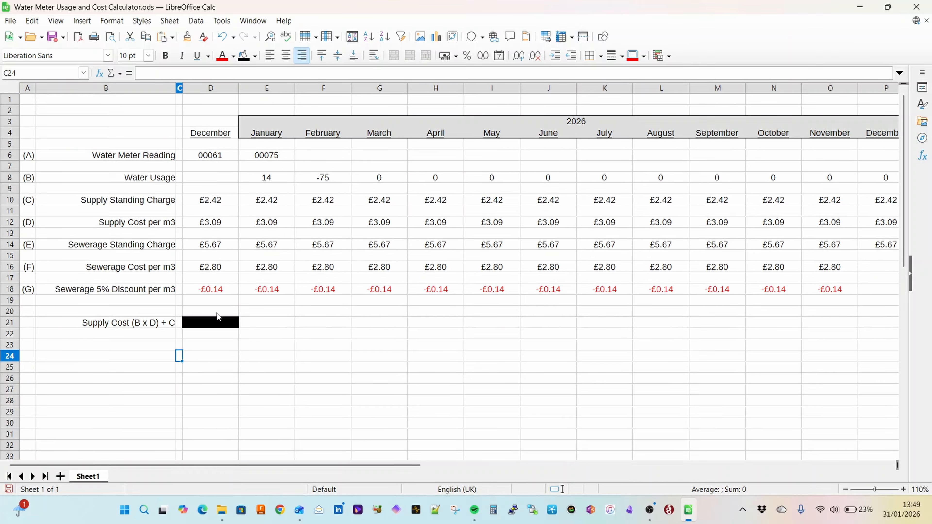
left_click(157, 327)
Step: Calculate January's supply cost in E21 with the formula =(E8*E12)+E10 and centre the cell
left_click(270, 327)
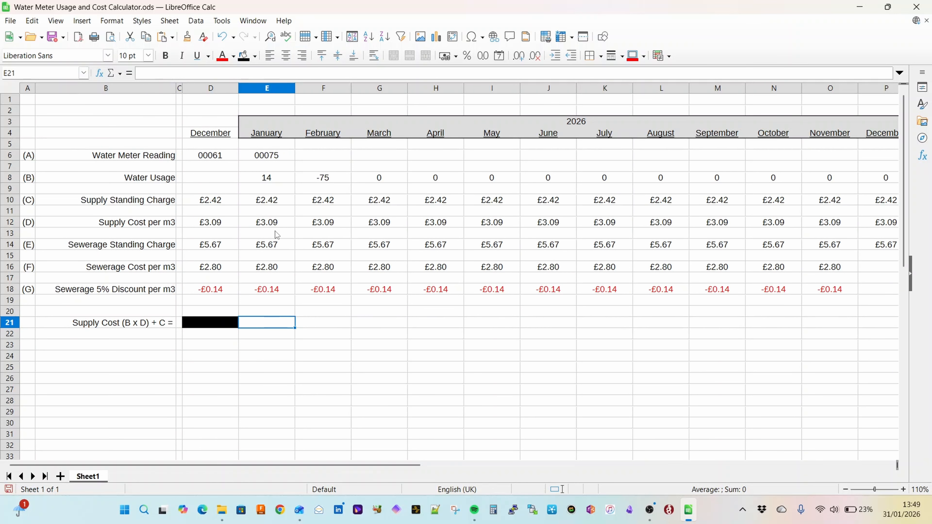
left_click(278, 178)
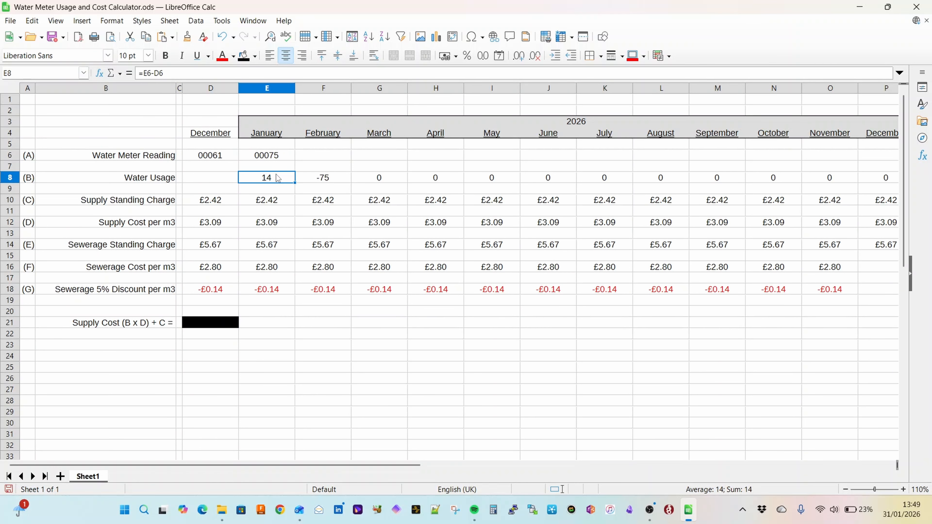
left_click(278, 224)
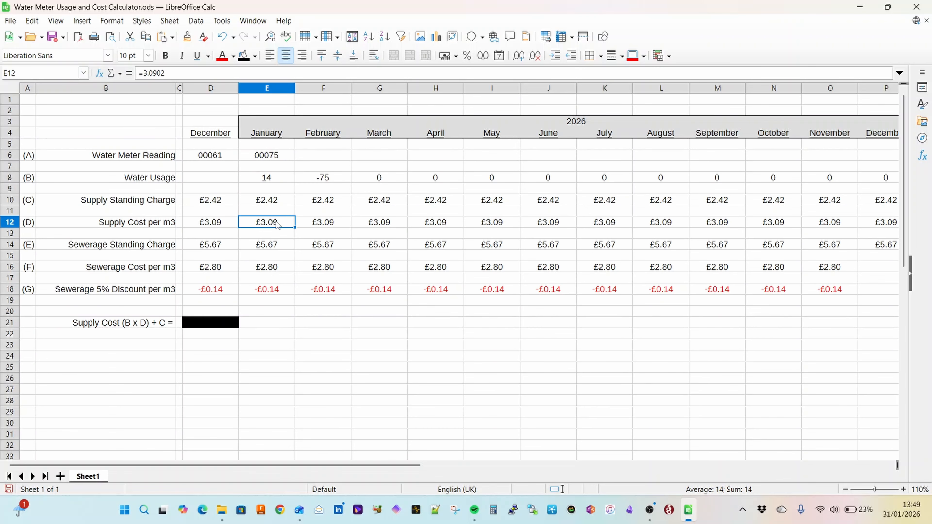
left_click(282, 200)
left_click(274, 325)
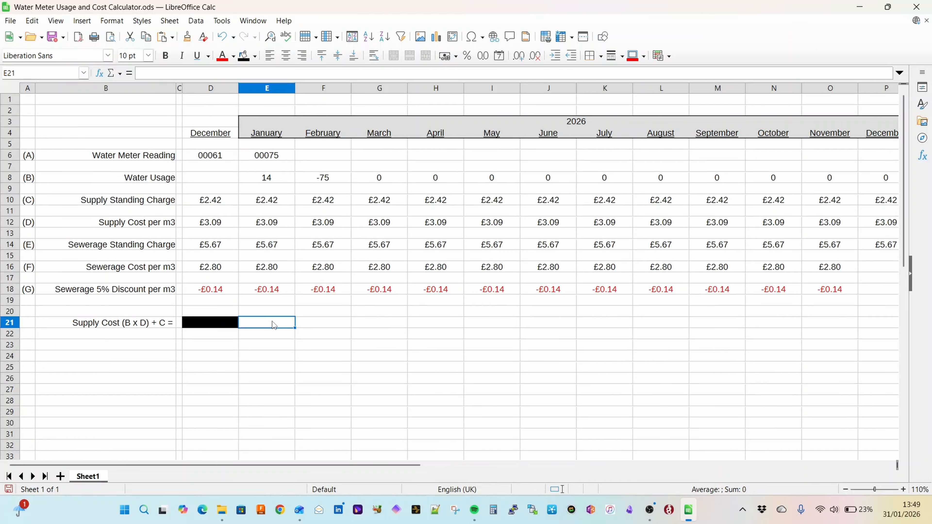
type("=")
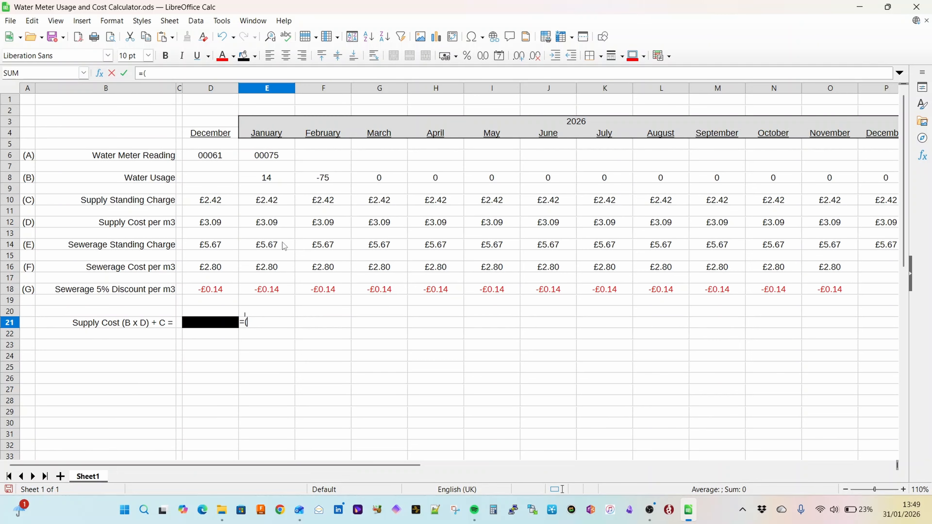
type("(")
left_click(279, 179)
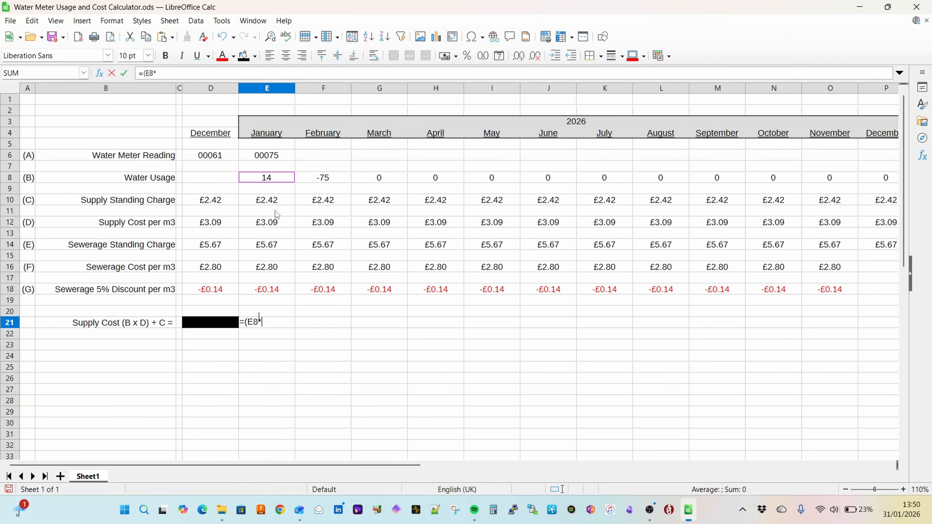
left_click(275, 222)
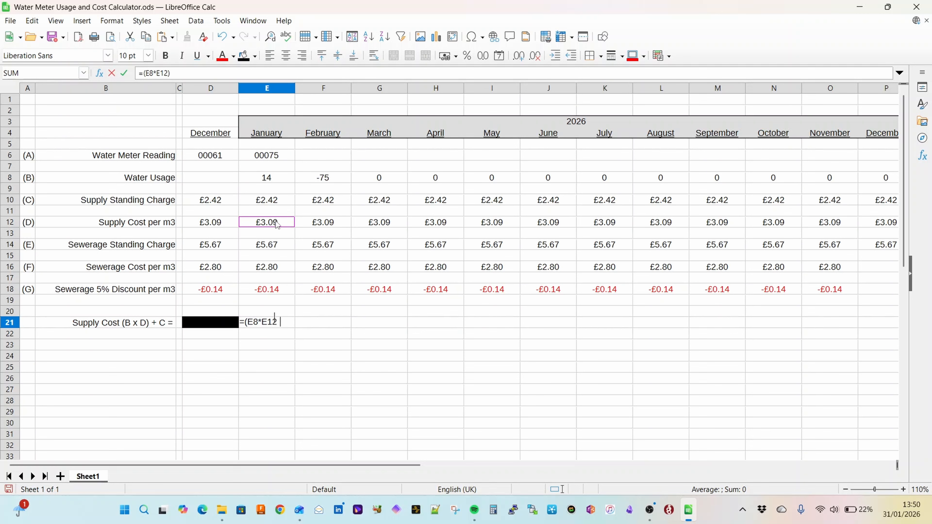
type(")+")
left_click(289, 204)
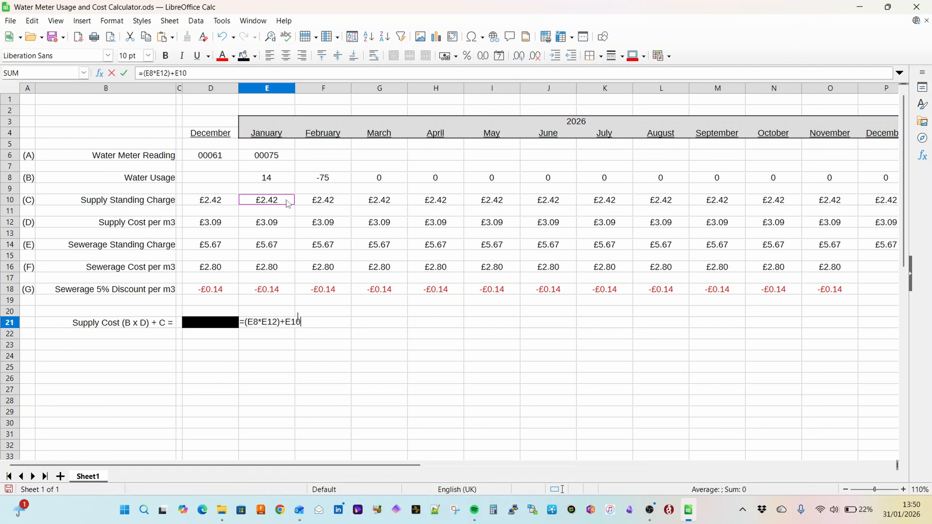
key("Return")
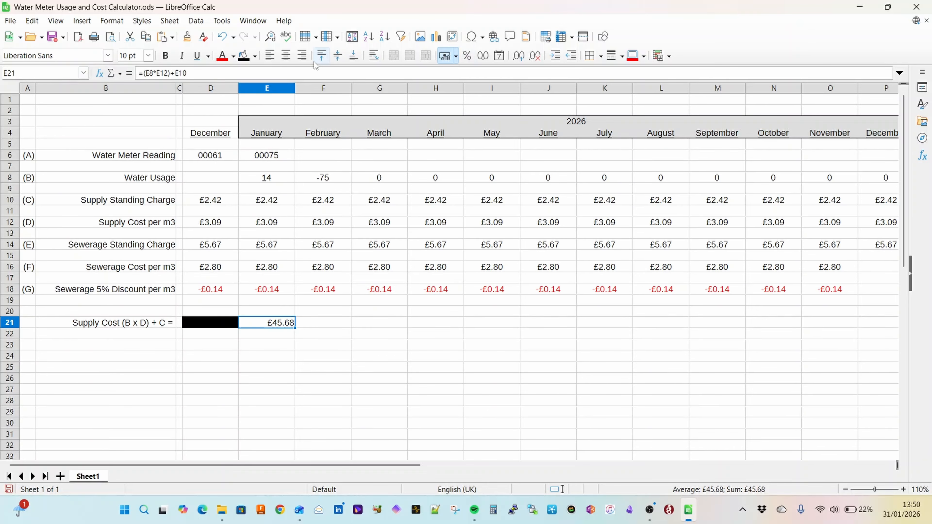
left_click(286, 55)
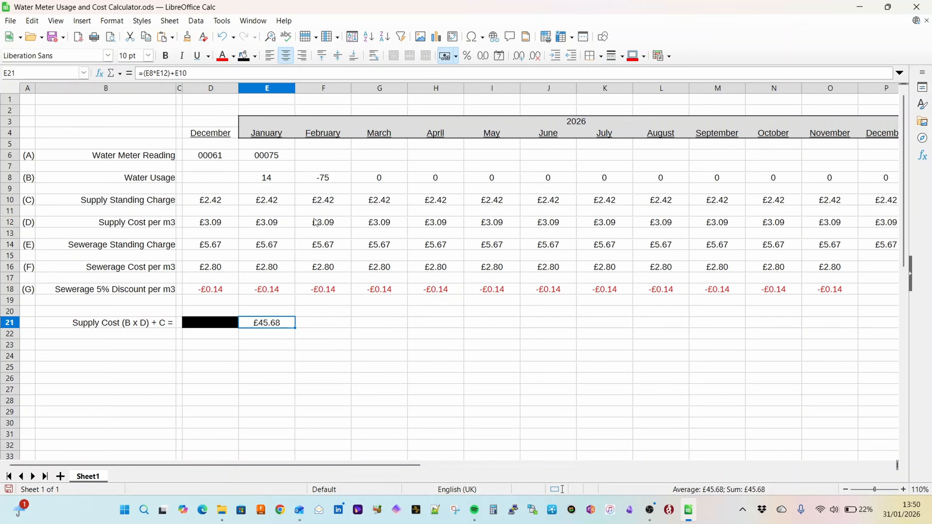
Step: Copy January's supply cost formula from E21 across the February to December cells of row 21
key("ctrl+c")
key("Right")
key("shift+Right")
key("shift+Right")
key("shift+Right")
key("shift+Right")
key("shift+Right")
key("shift+Right")
key("shift+Right")
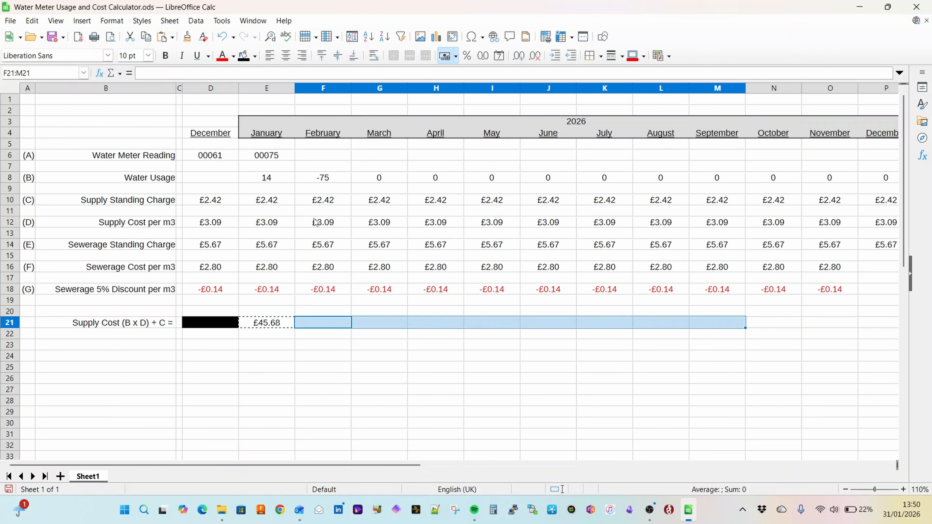
key("shift+Right")
key("shift+Right")
key("shift+Right")
key("ctrl+v")
key("Return")
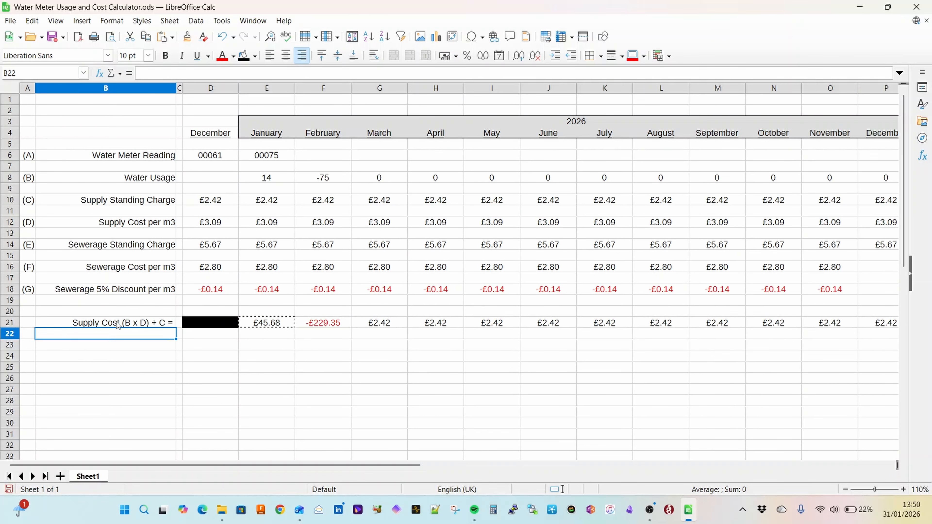
Step: Enter the label Sewerage Cost (B x F) + E = in B23 and fill the preceding December's cell D23 with black
left_click(118, 325)
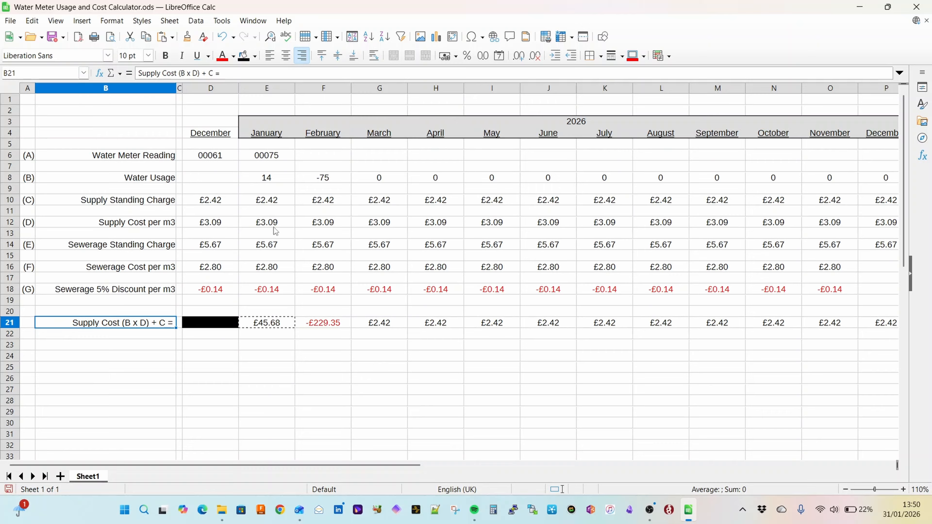
left_click(148, 346)
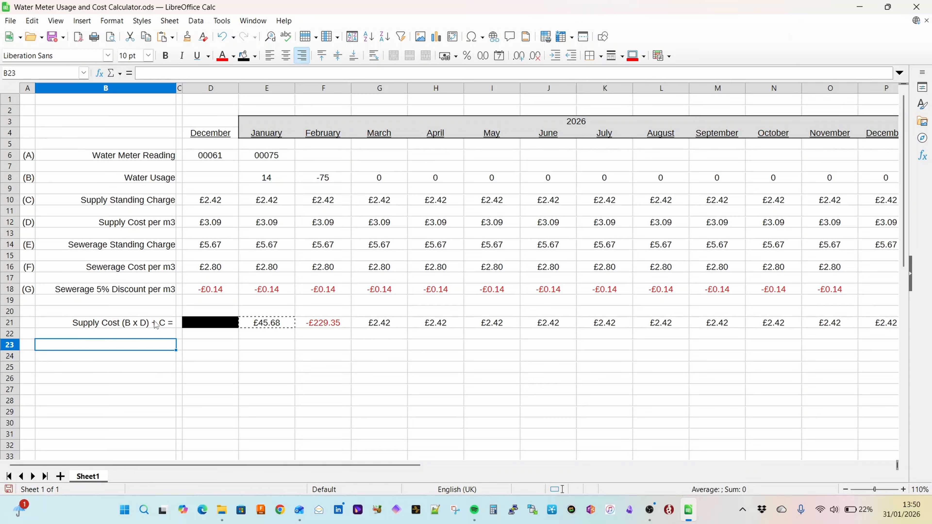
type("Sewerage Cost (")
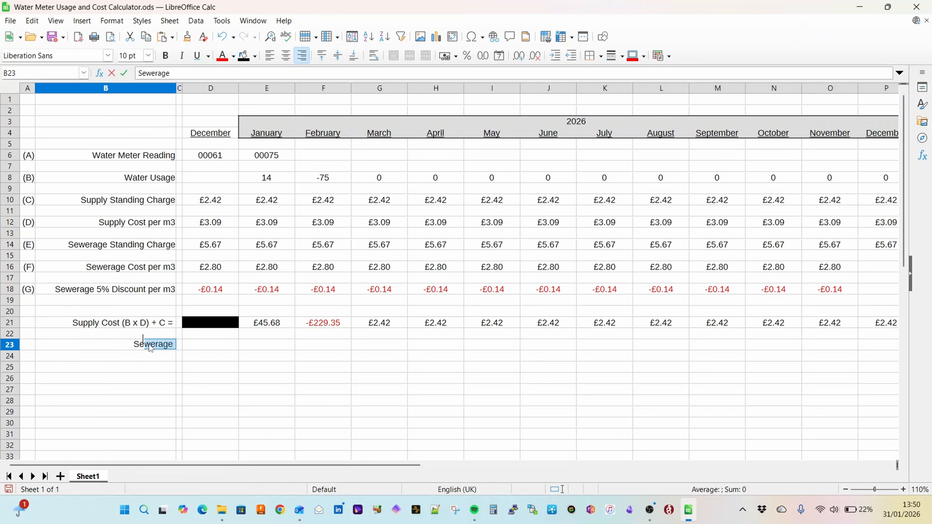
type("B x")
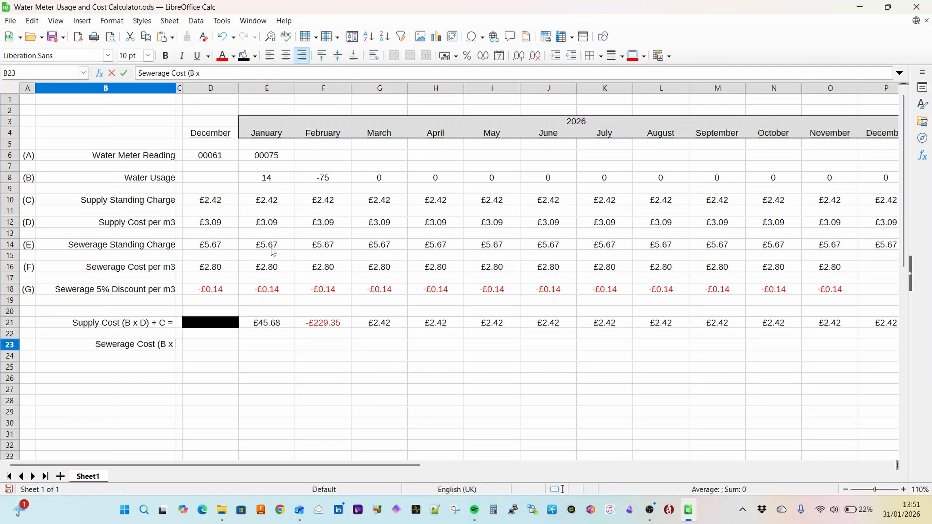
type(" F) + ")
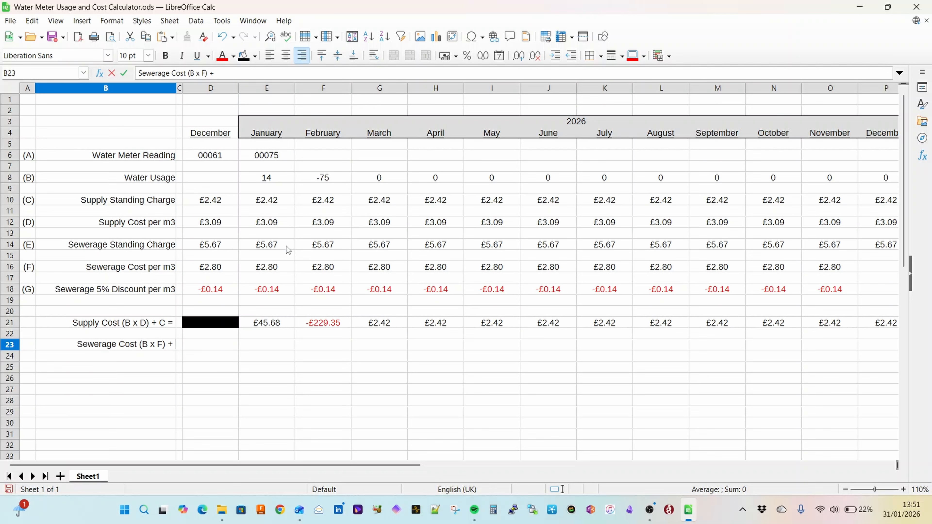
type("E =")
key("Tab")
key("Tab")
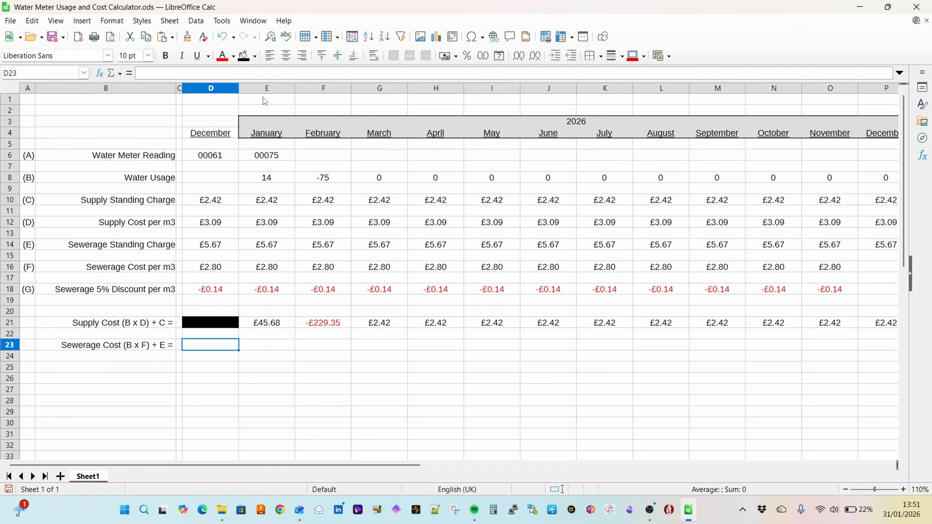
Step: Calculate January's sewerage cost in E23 with the formula =(E8*E16)+E14
left_click(275, 353)
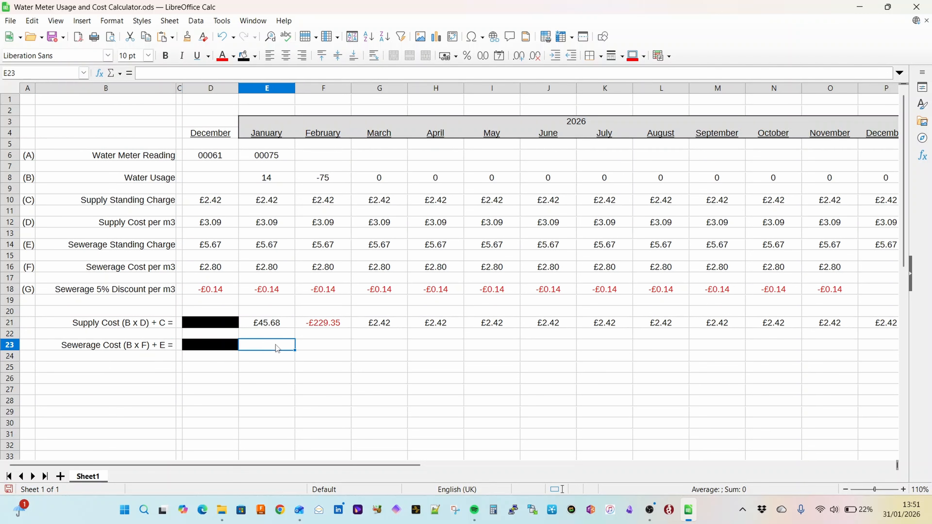
type("=(")
left_click(276, 180)
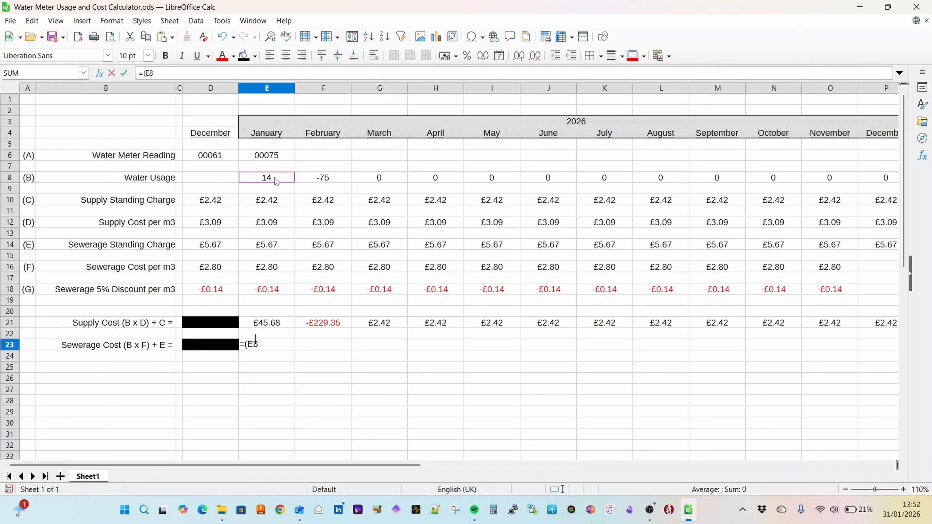
type("*")
left_click(276, 271)
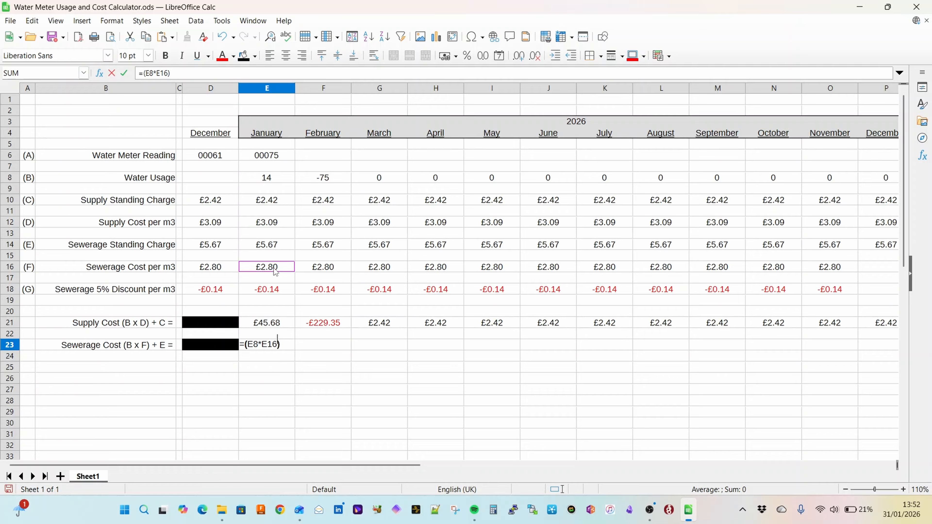
type(")+")
left_click(276, 247)
key("Return")
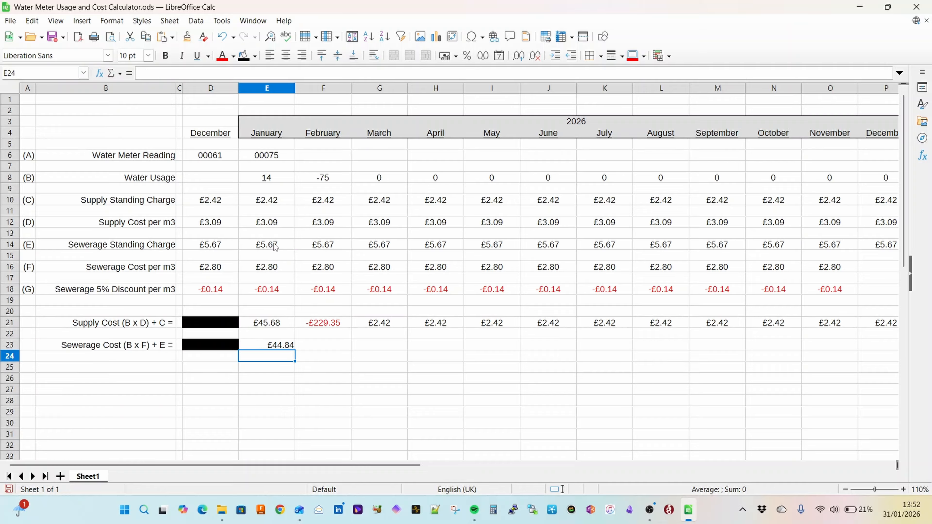
Step: Centre January's sewerage cost in E23 and copy its formula across F23:P23 for February to December
key("Right")
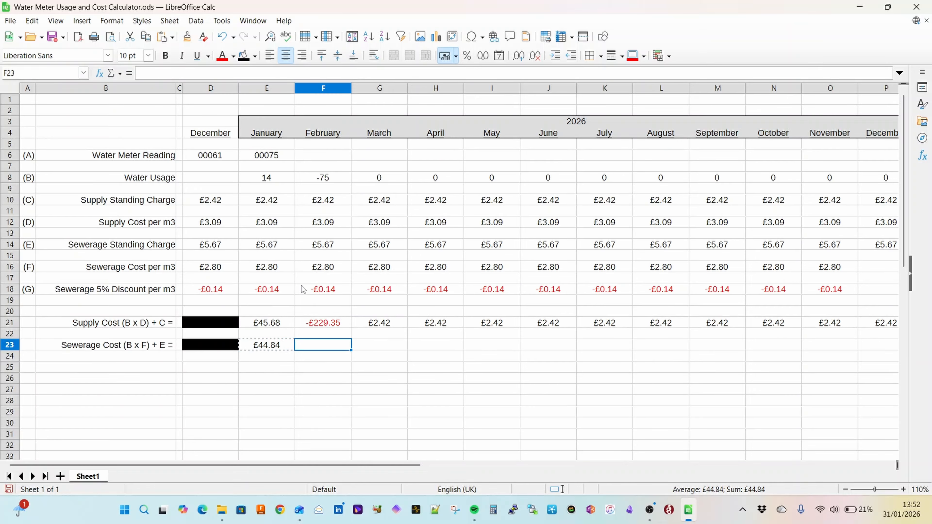
key("shift+Right")
key("shift+Right")
key("shift+Right")
key("shift+Right")
key("shift+Right")
key("shift+Right")
key("shift+Right")
key("shift+Right")
key("shift+Right")
key("shift+Right")
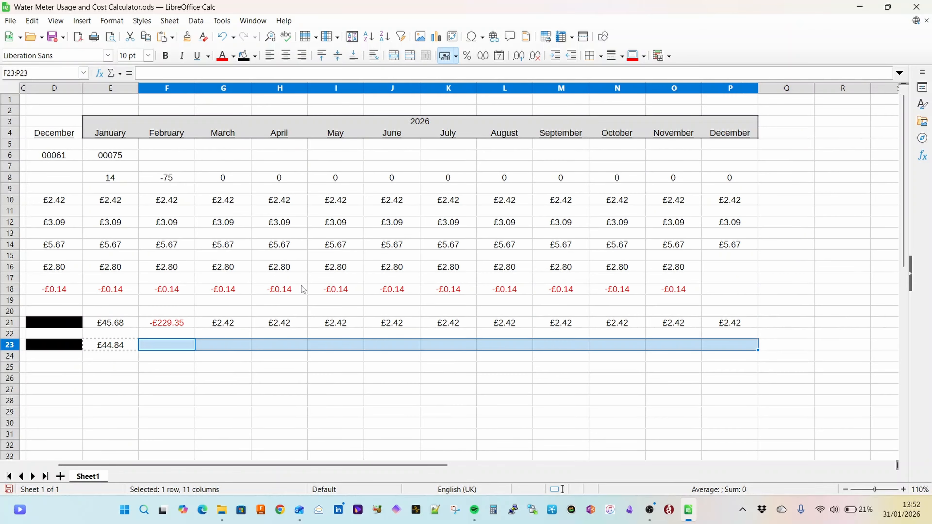
key("ctrl+v")
Step: Enter the label Sewerage Discount (B x G) = in B25 and fill D25 with black
type("Sewe")
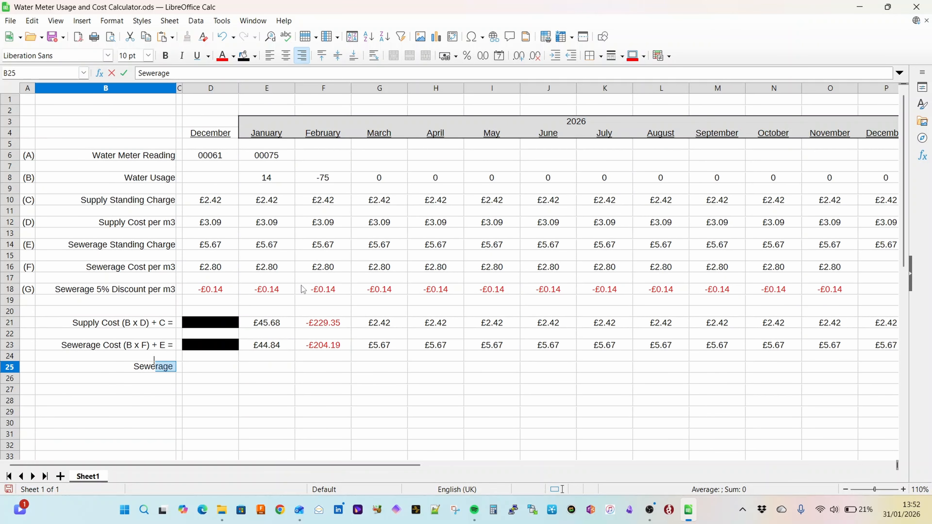
type("rage Discount (")
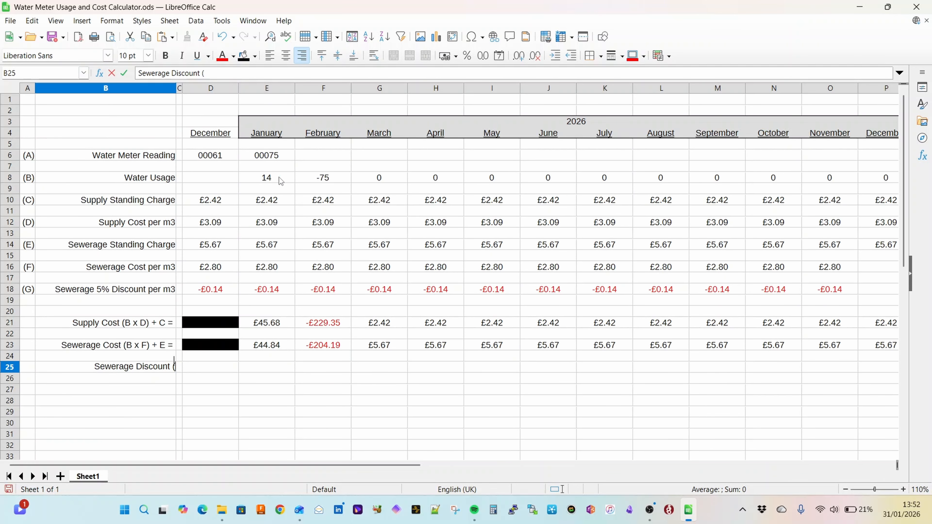
type("B x")
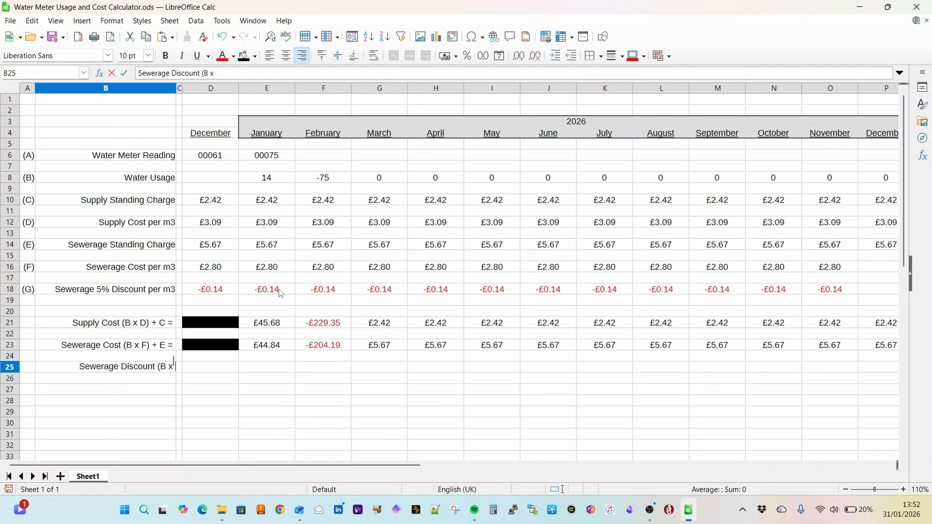
type(" G) =")
key("Tab")
key("Tab")
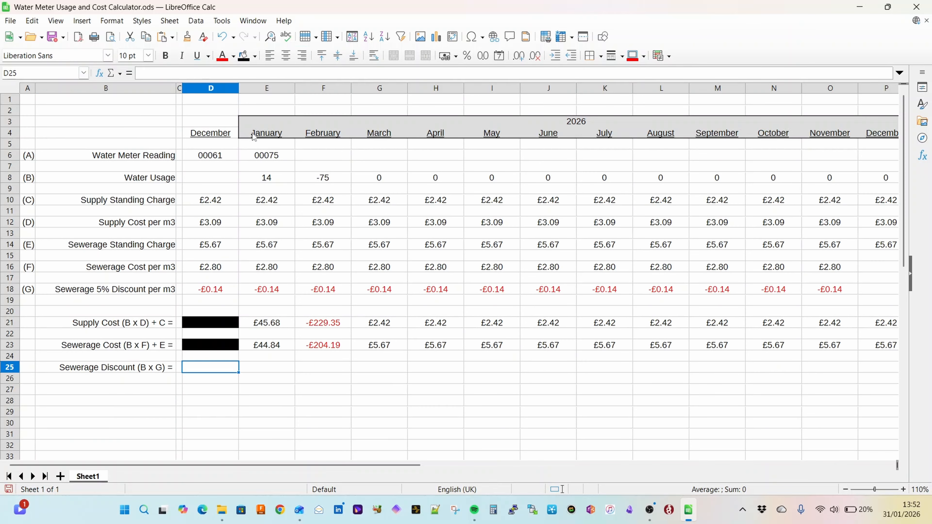
left_click(242, 56)
Step: Calculate January's sewerage discount in E25 with the formula =(E8*E18) and centre the cell
left_click(283, 369)
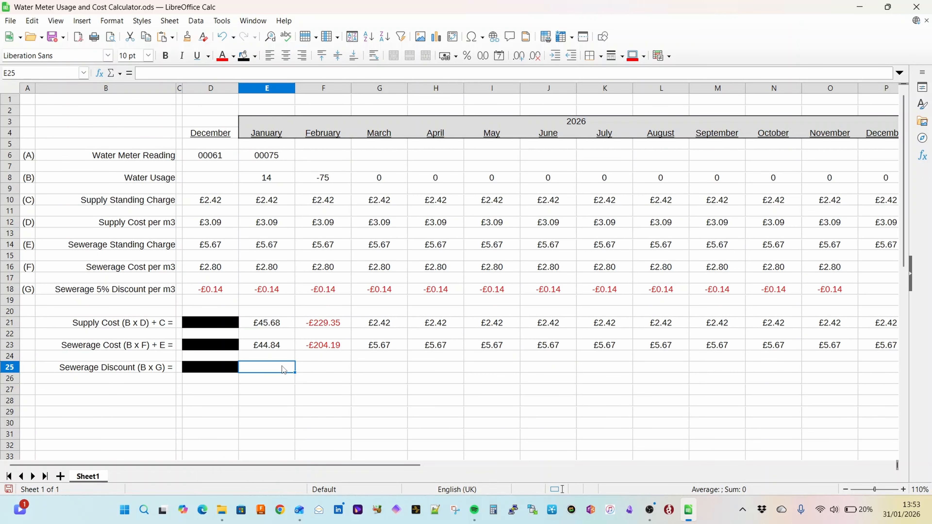
type("=(")
left_click(281, 179)
type("*")
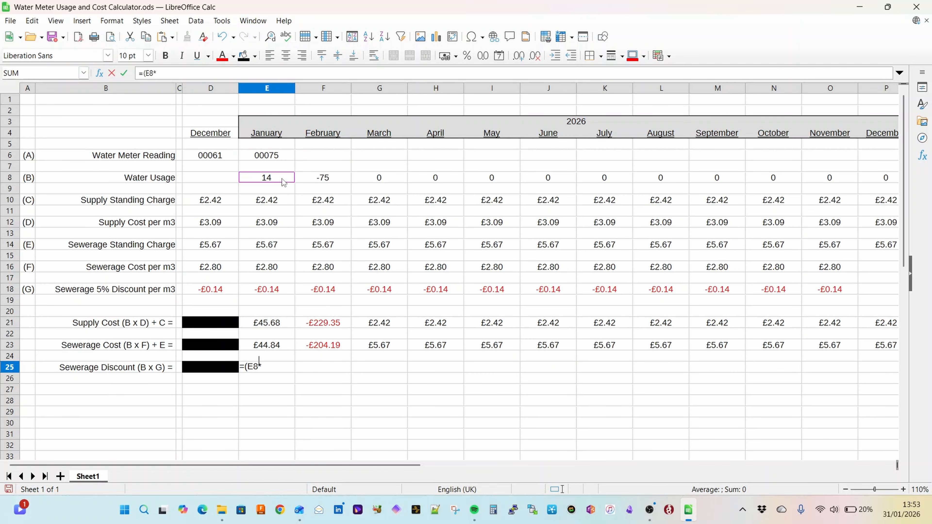
left_click(278, 291)
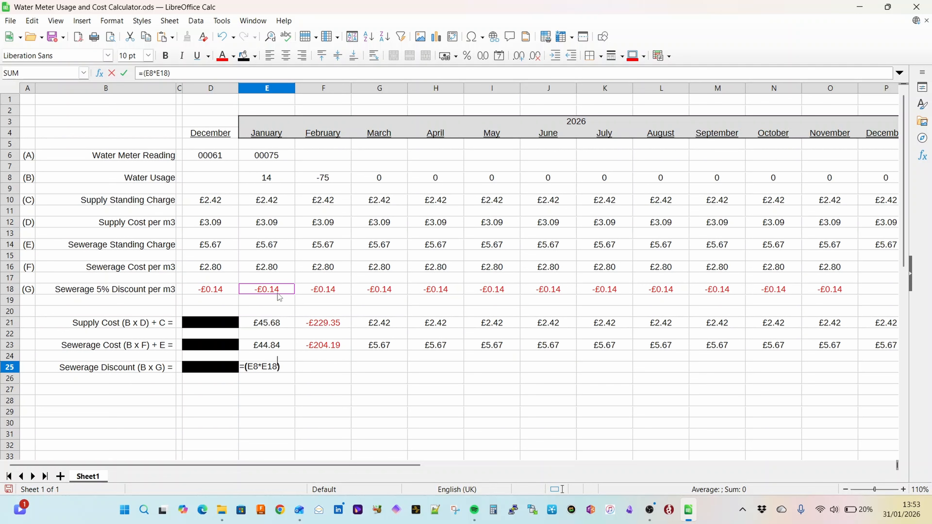
key("Return")
key("Up")
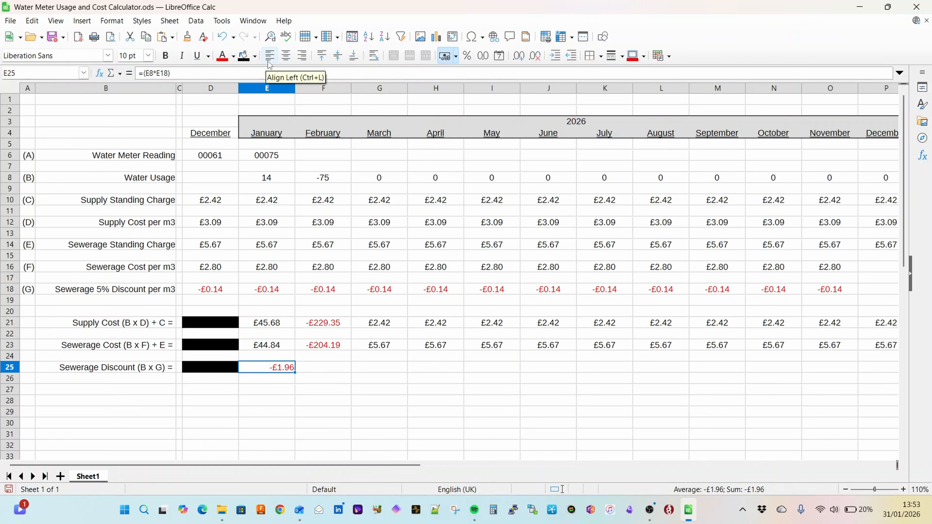
left_click(286, 55)
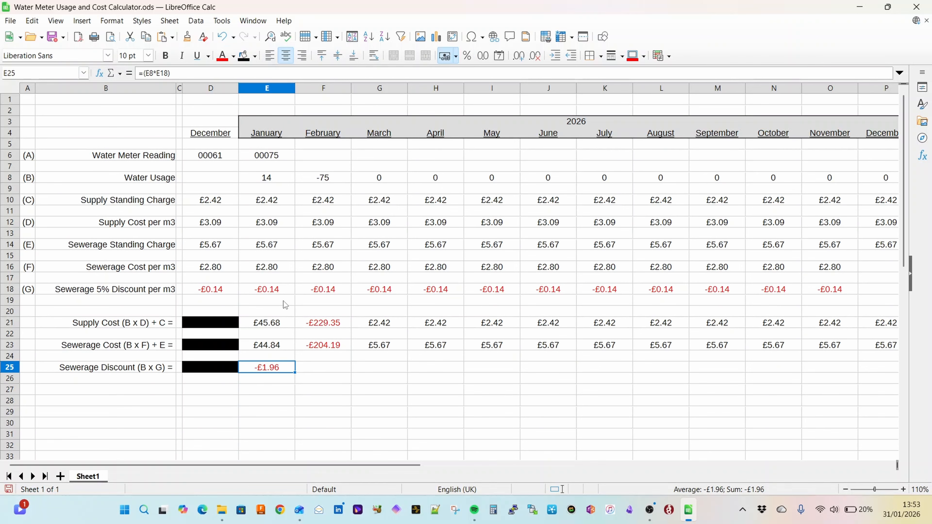
Step: Copy January's sewerage discount formula across F25:P25 for February to December
key("Right")
key("shift+Right")
key("shift+Right")
key("shift+Right")
key("shift+Right")
key("shift+Right")
key("shift+Right")
key("shift+Right")
key("shift+Right")
key("shift+Right")
key("shift+Right")
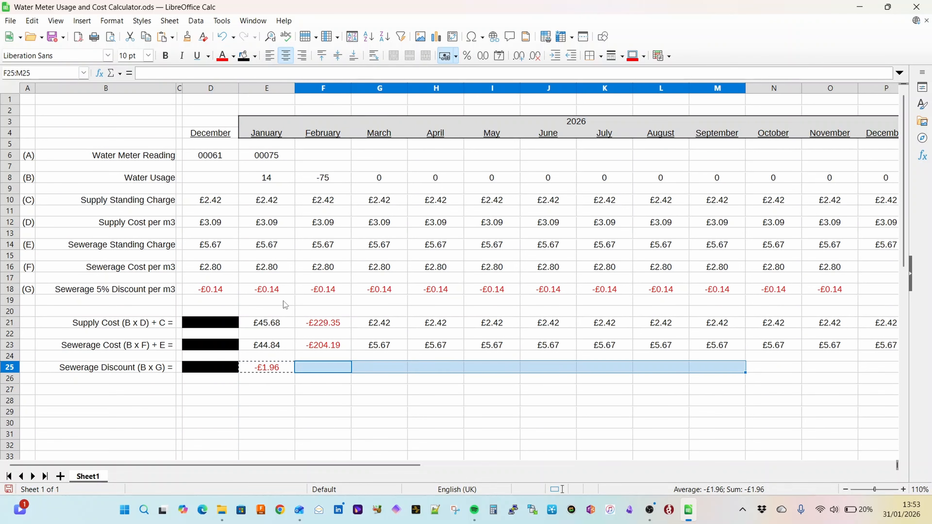
type("£10.49\t£0.00\t£0.00\t£0.00\t£0.00\t£0.00\t£0.00\t£0.00\t£0.00\t£0.00\t£0.00")
key("Down")
key("Home")
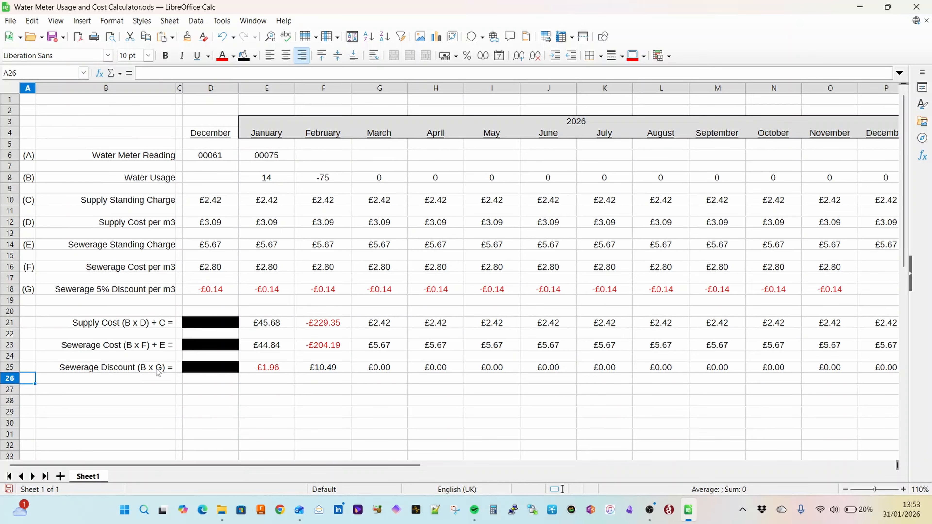
Step: Open the Wessex Water bill PDF for 22052025 to 26112025 from the file folder and check its water standing and volume charges
left_click(222, 510)
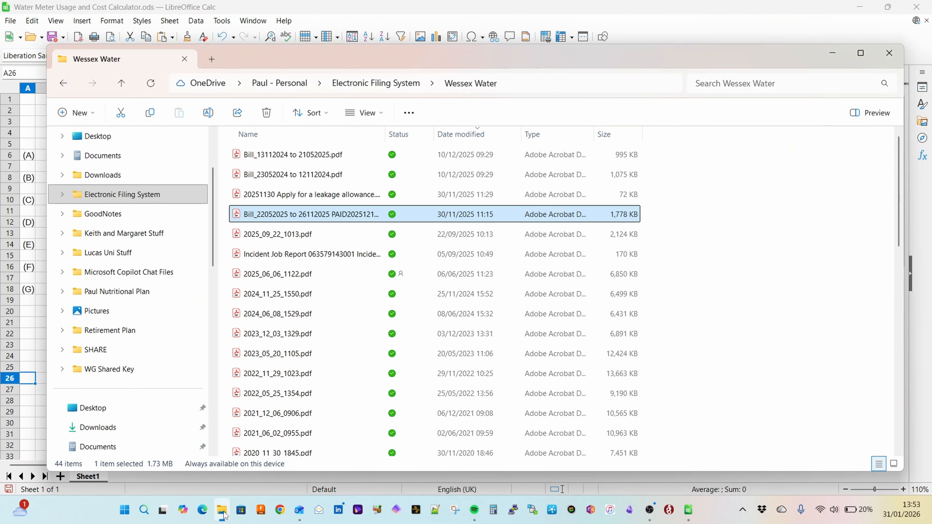
double_click(338, 215)
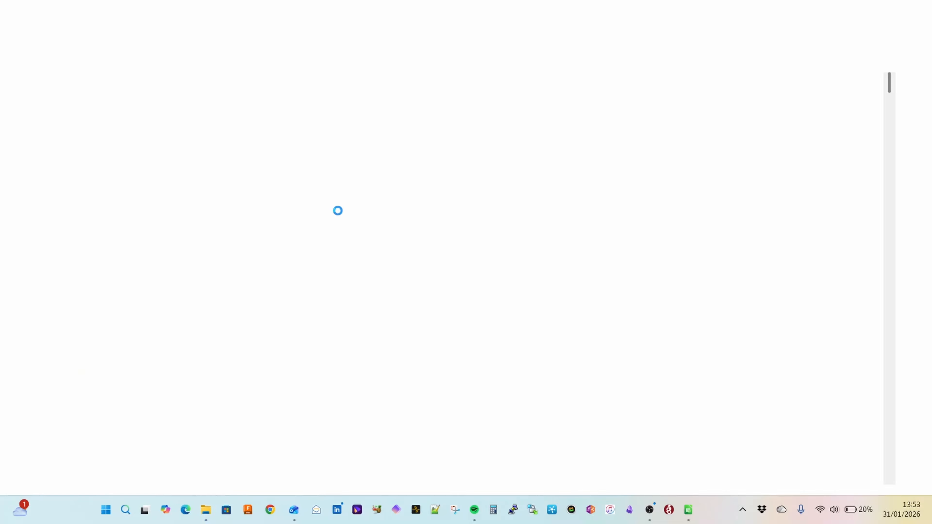
left_click_drag(338, 215, 378, 220)
scroll(286, 170, "up", 1)
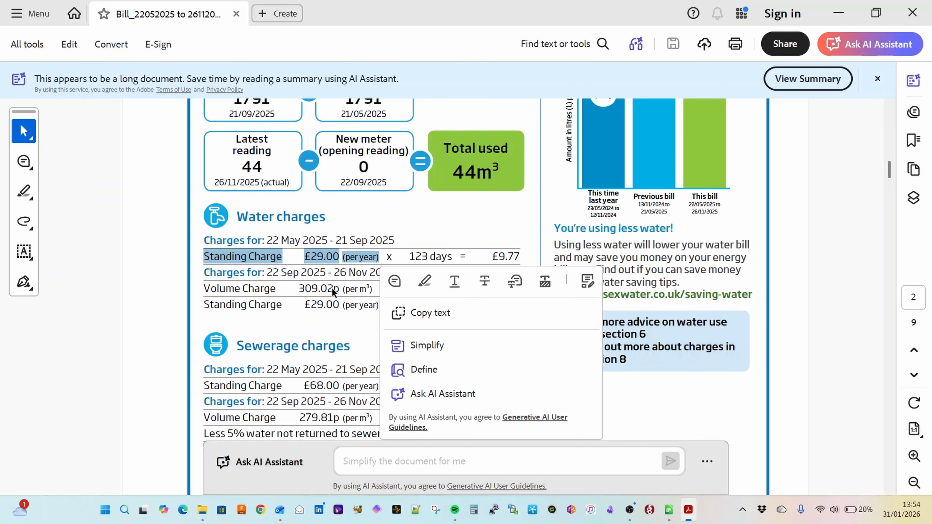
left_click(305, 288)
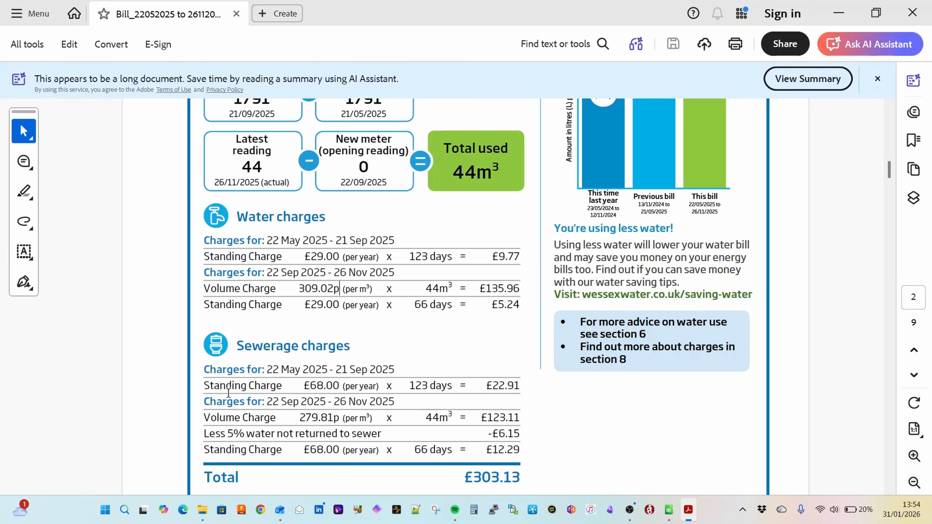
Step: Check the bill's sewerage standing charge, volume charge and 5% not-returned-to-sewer reduction, close it and return to the spreadsheet
double_click(315, 383)
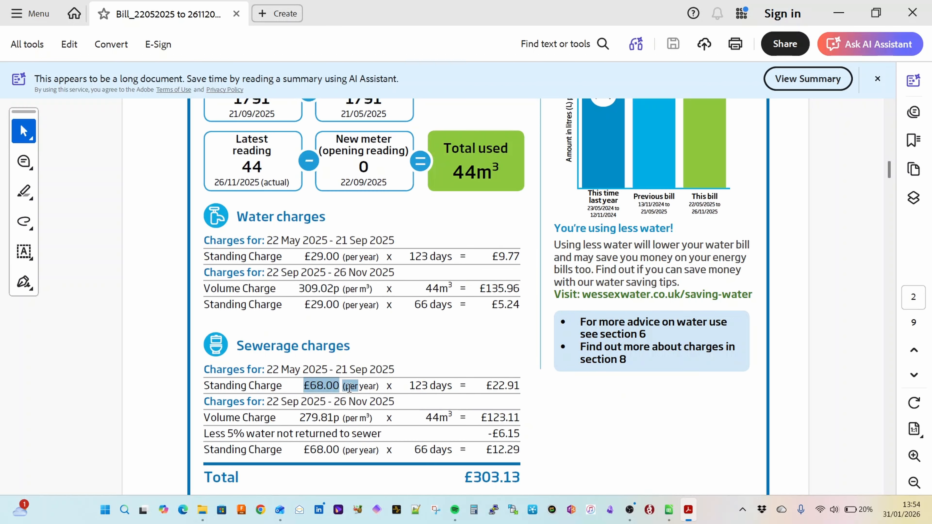
left_click_drag(297, 418, 374, 423)
left_click(302, 453)
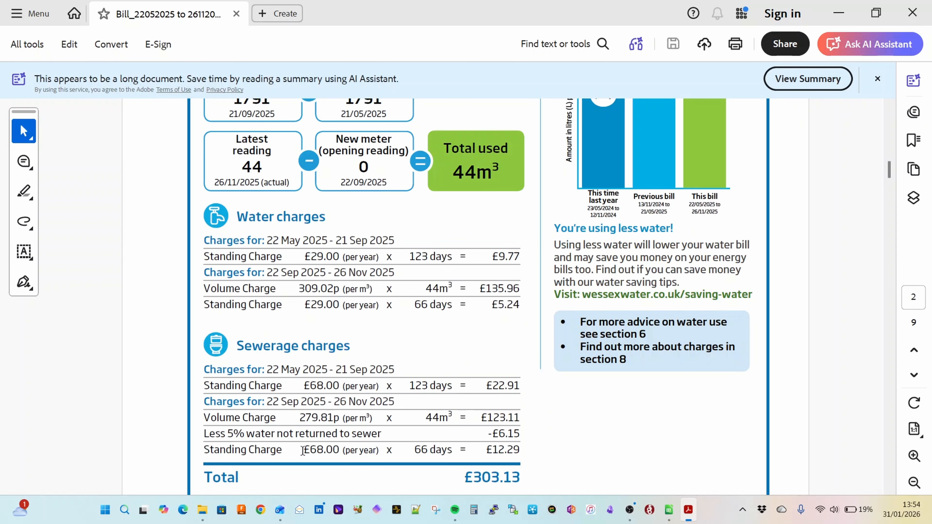
left_click_drag(228, 433, 373, 437)
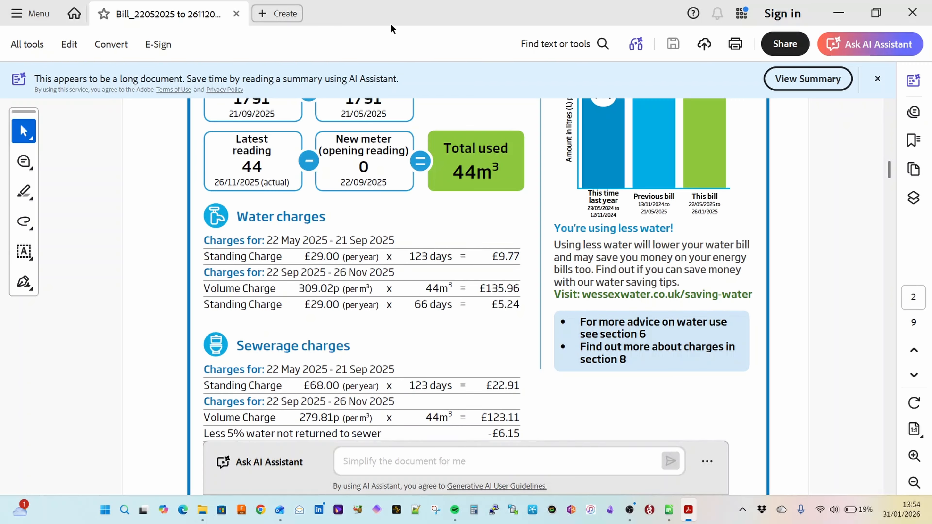
left_click(236, 13)
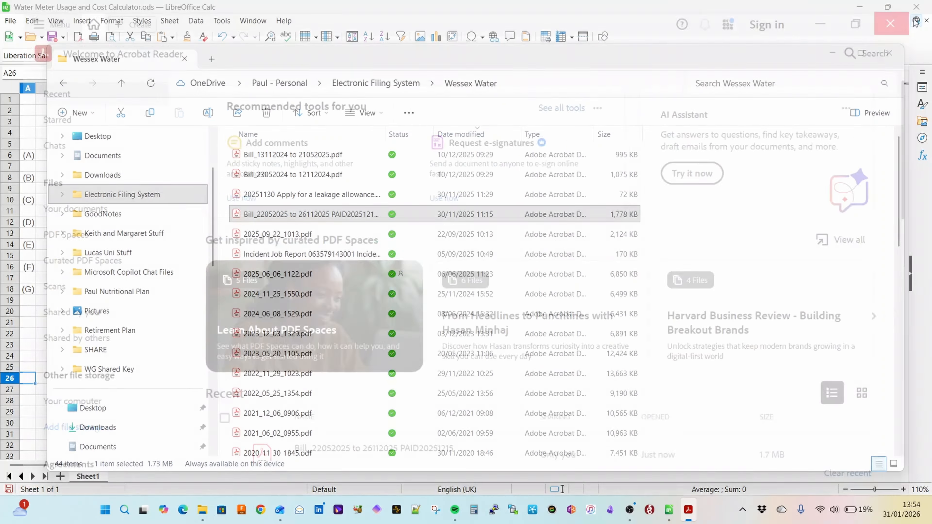
left_click(741, 7)
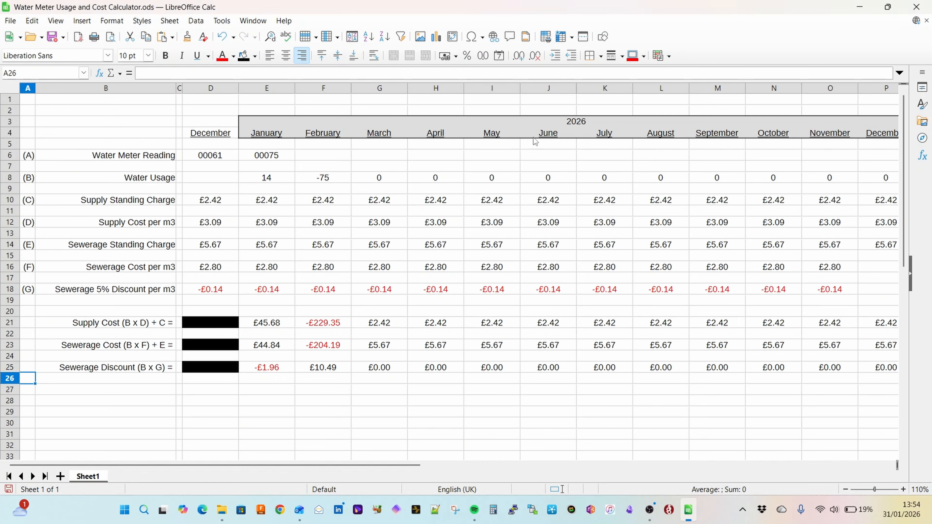
Step: Enter the label Total Monthly Estimate = in B27 and fill D27 with black
left_click(163, 390)
double_click(163, 390)
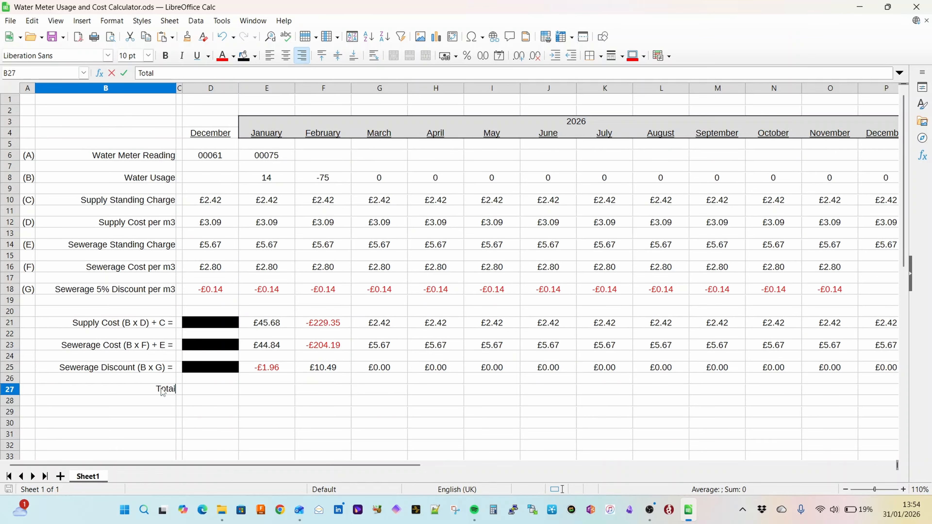
type("Monthly Estimate =")
key("Tab")
key("Tab")
key("Tab")
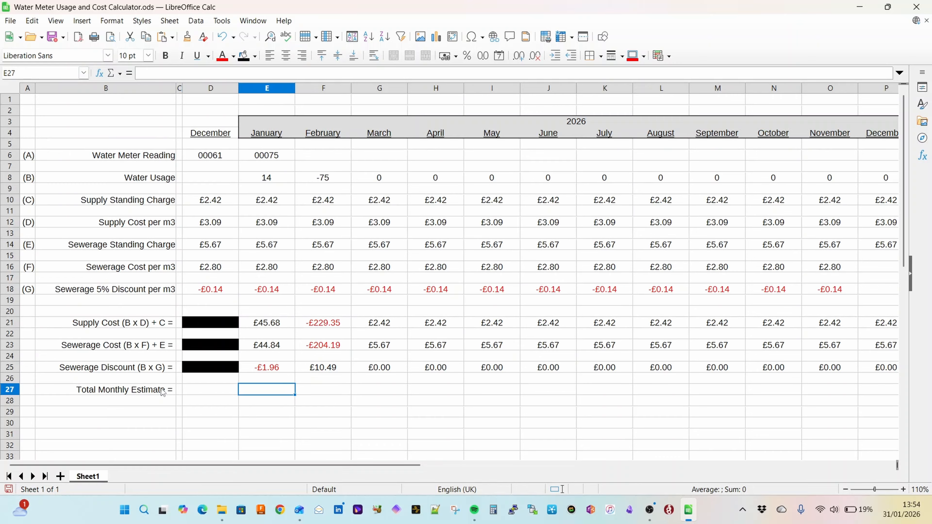
key("shift+Tab")
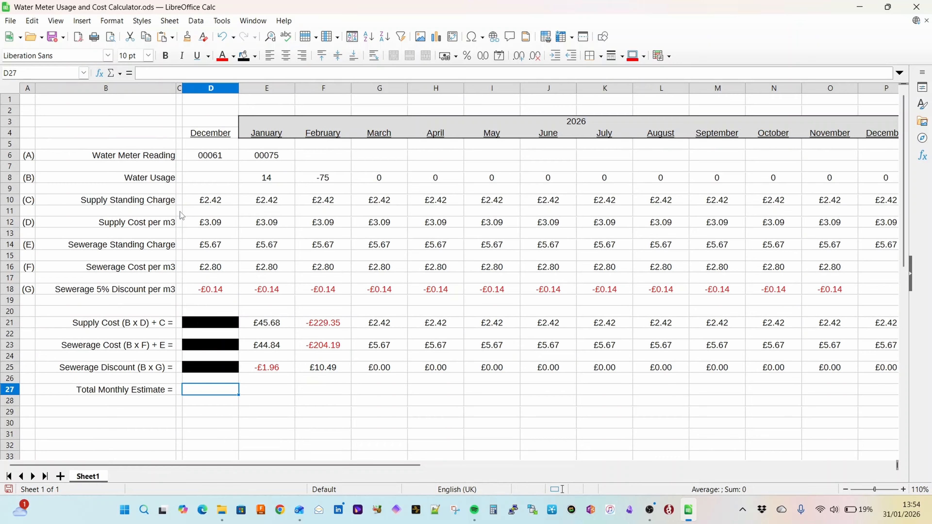
left_click(244, 55)
Step: Calculate January's total monthly estimate in E27 with the formula =E21+E23+E25 and centre the cell
left_click(273, 395)
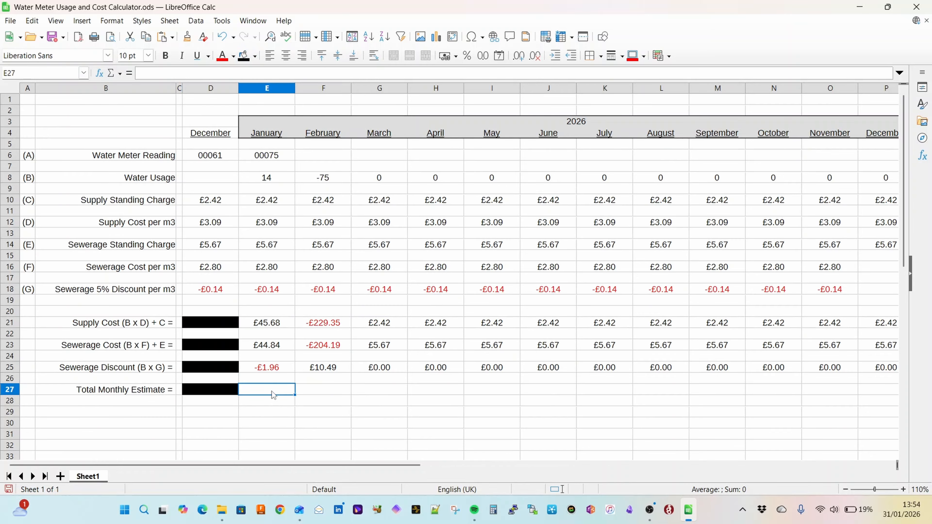
type("=")
left_click(277, 325)
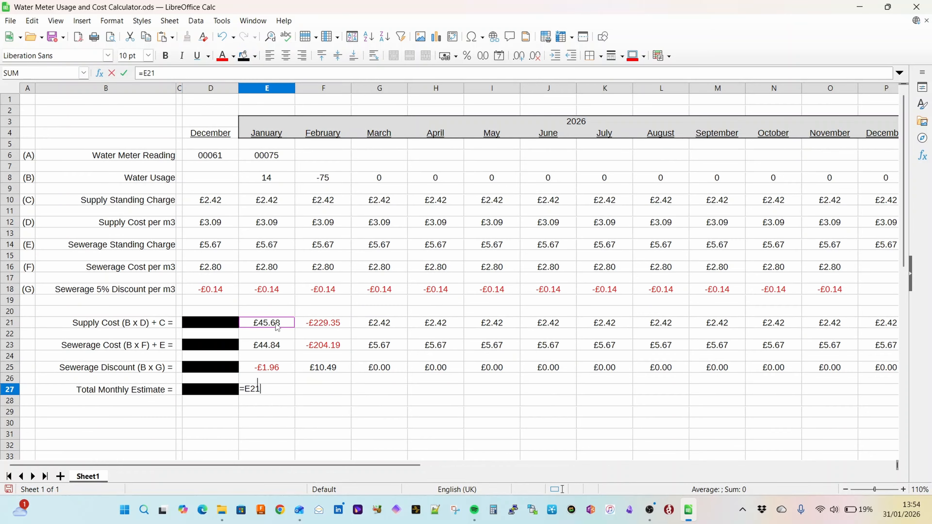
type("+")
left_click(281, 347)
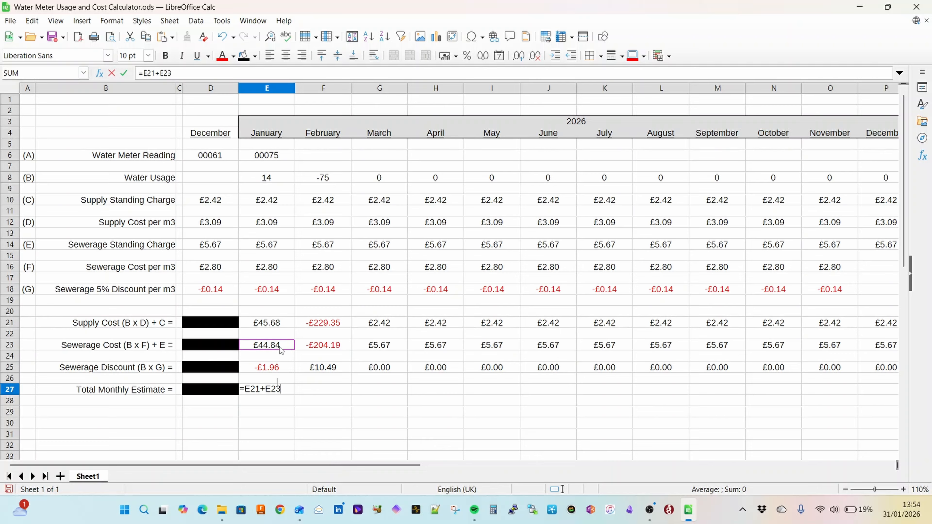
type("+")
left_click(281, 371)
key("Return")
key("Up")
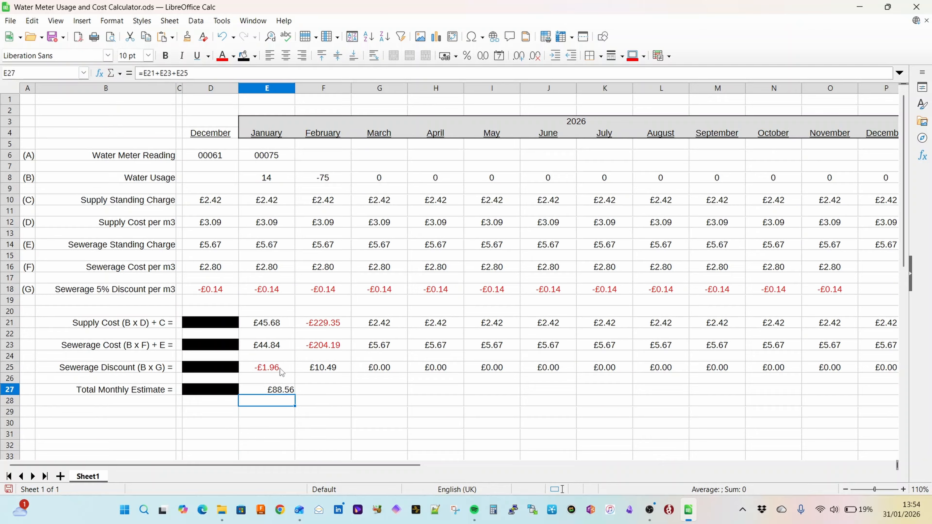
left_click(286, 55)
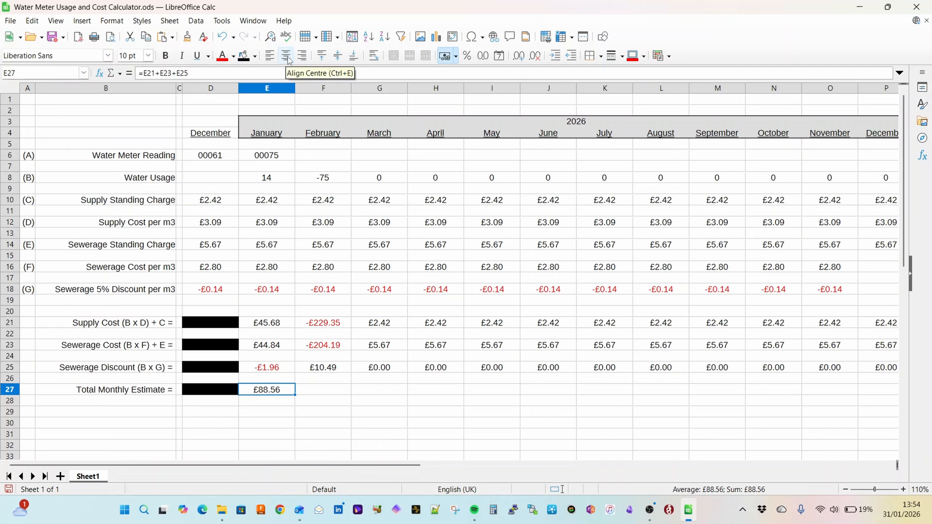
Step: Copy January's total monthly estimate formula across F27:P27 for February to December
key("ctrl+c")
key("Right")
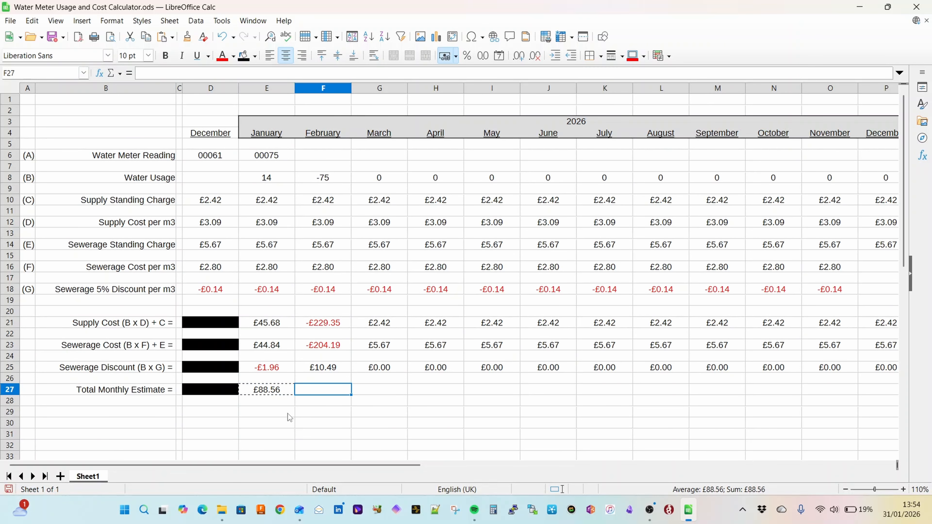
key("shift+Right")
key("shift+Right")
key("shift+Right")
key("shift+Right")
key("shift+Right")
key("shift+Right")
key("shift+Right")
key("shift+Right")
key("shift+Right")
key("shift+Right")
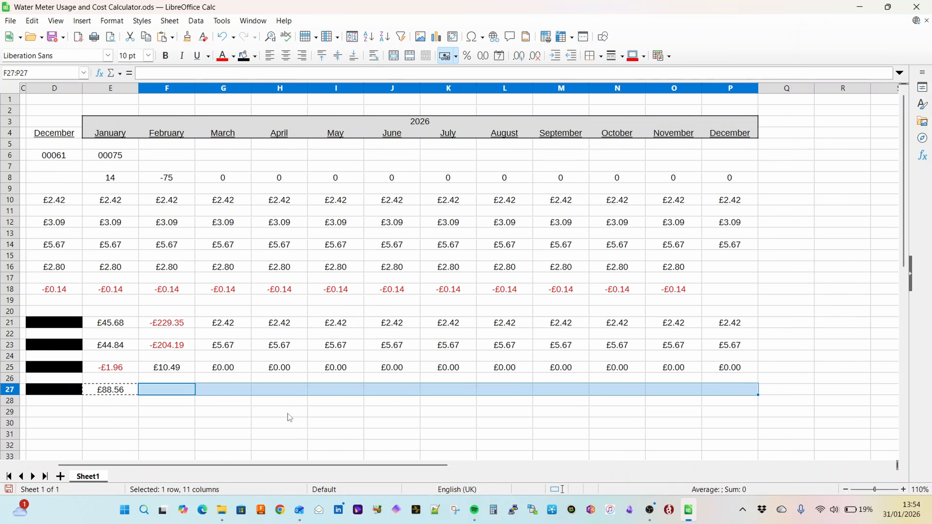
key("ctrl+v")
key("Home")
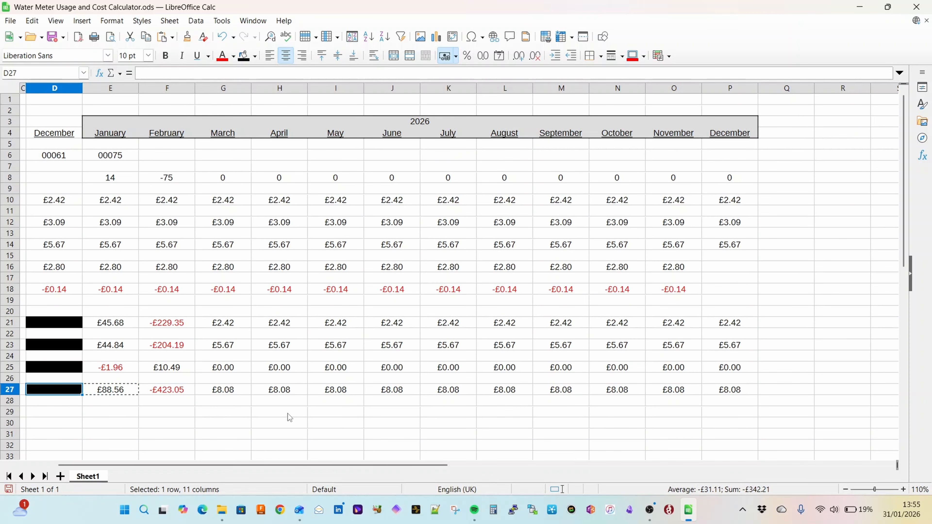
key("Right")
key("Right")
key("Right")
key("Right")
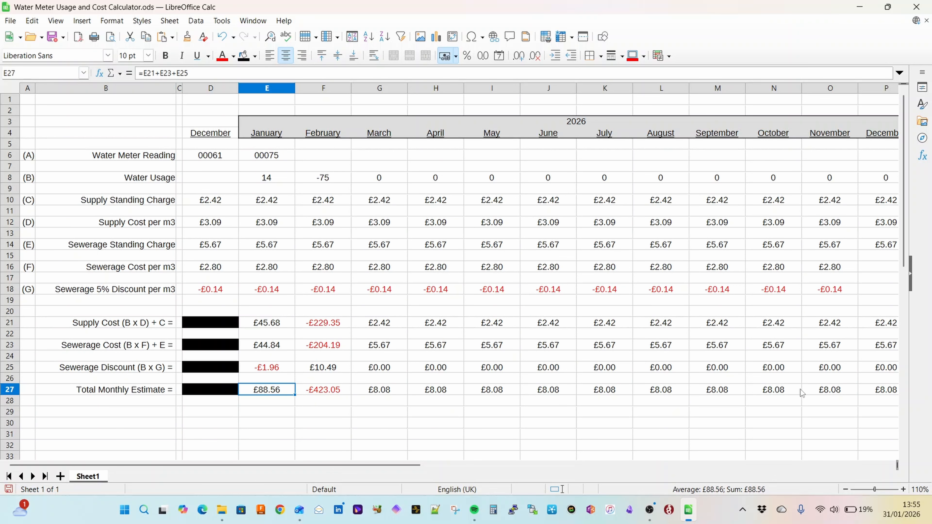
Step: Carry January's water meter reading into February by entering the formula =E6 in F6
key("ctrl+c")
left_click(331, 157)
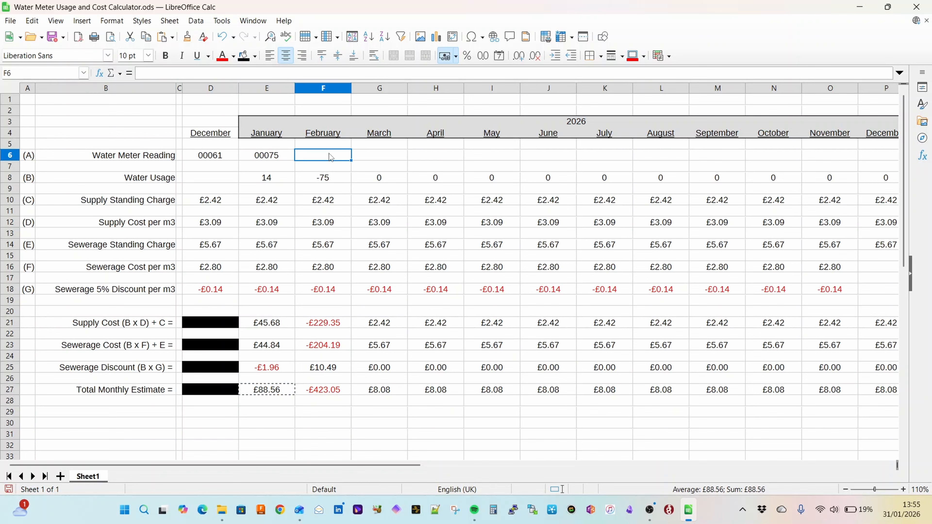
type("=E6")
key("Return")
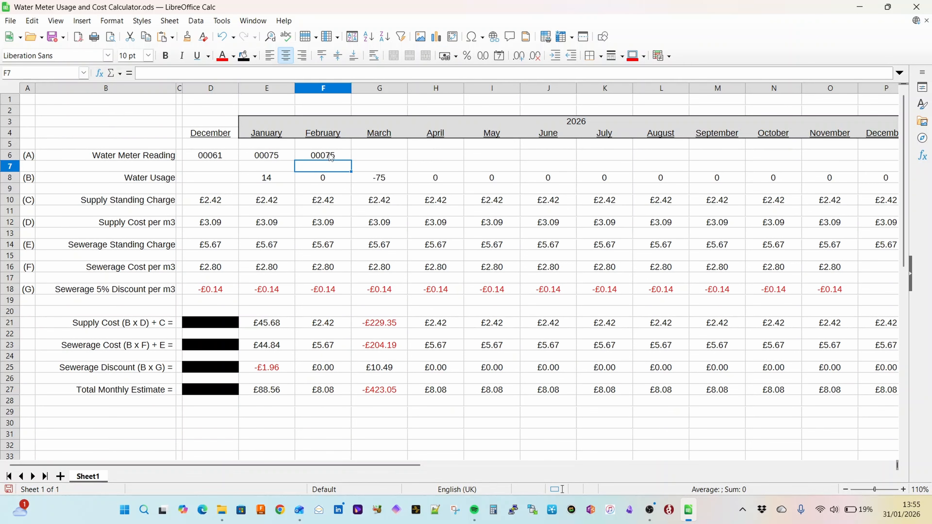
Step: Copy February's meter reading formula across G6:P6 for March to December
key("ctrl+c")
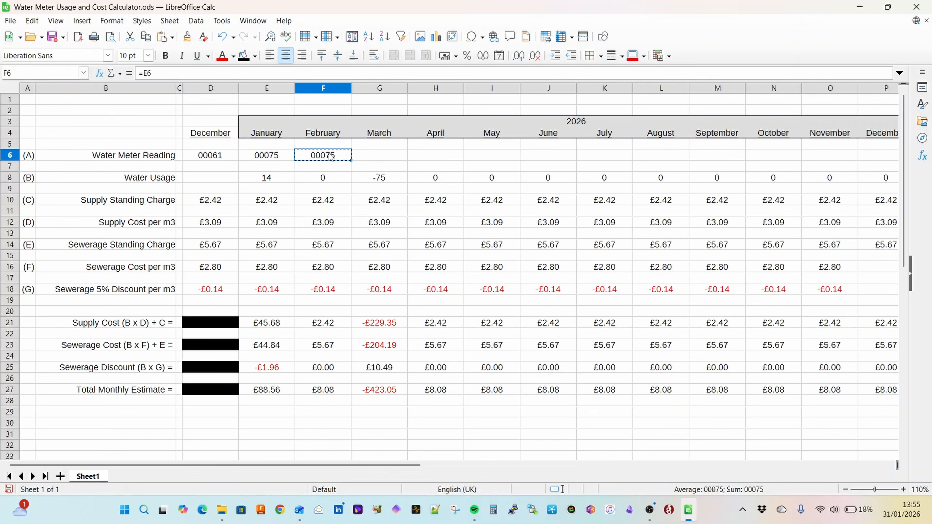
key("Right")
key("shift+Right")
key("shift+Right")
key("shift+Right")
key("shift+Right")
key("shift+Right")
key("shift+Right")
key("shift+Right")
key("shift+Right")
key("shift+Right")
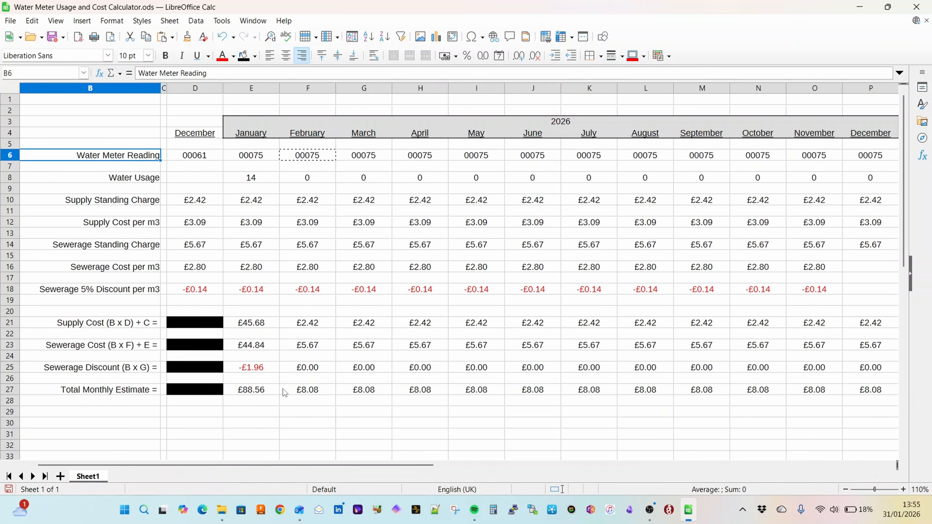
left_click(320, 422)
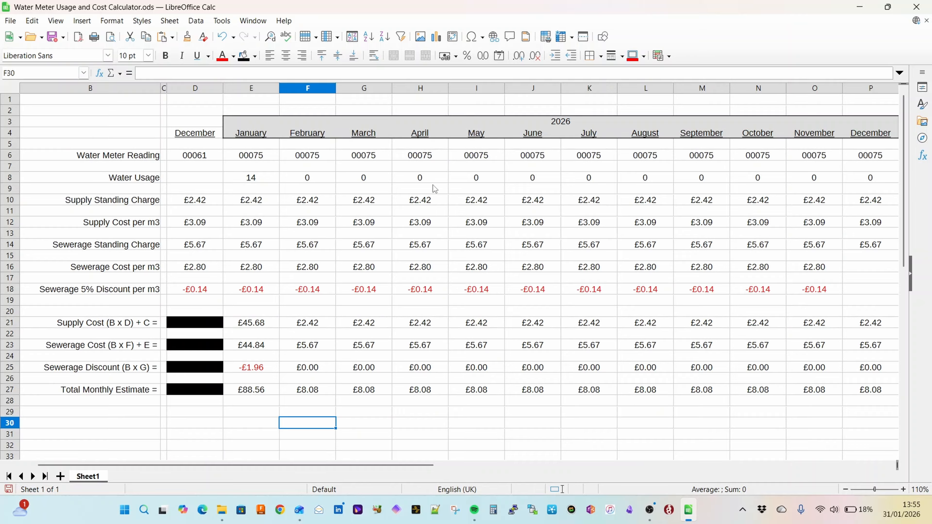
Step: Enter the label Estimate for Whole Year = in B29
left_click(265, 390)
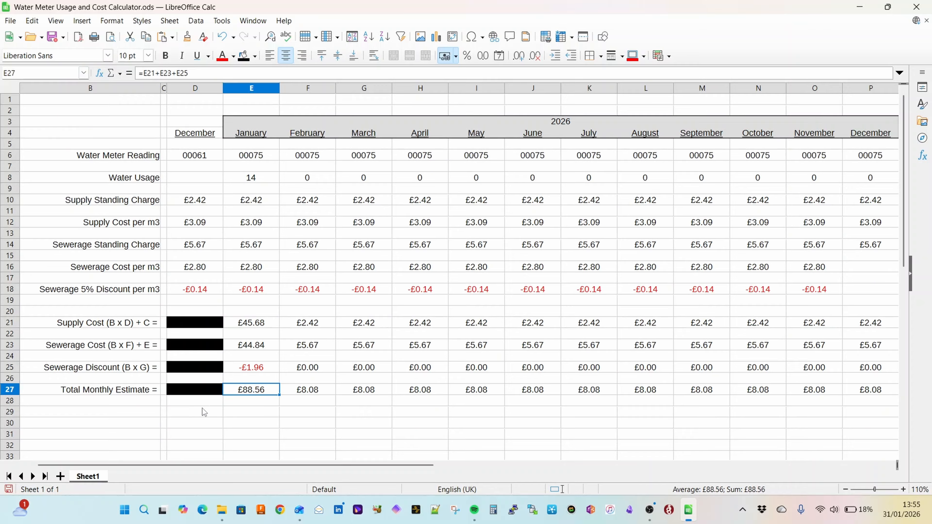
left_click(123, 414)
type("Estima")
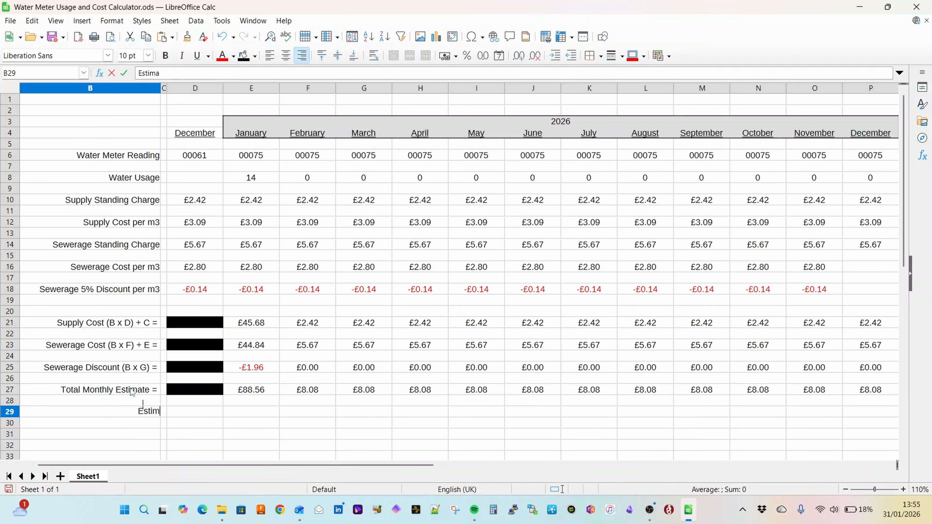
type("te for Whole Year =")
key("Tab")
key("Tab")
key("Tab")
Step: Calculate January's whole-year estimate in E29 with the formula =E27*12
type("=")
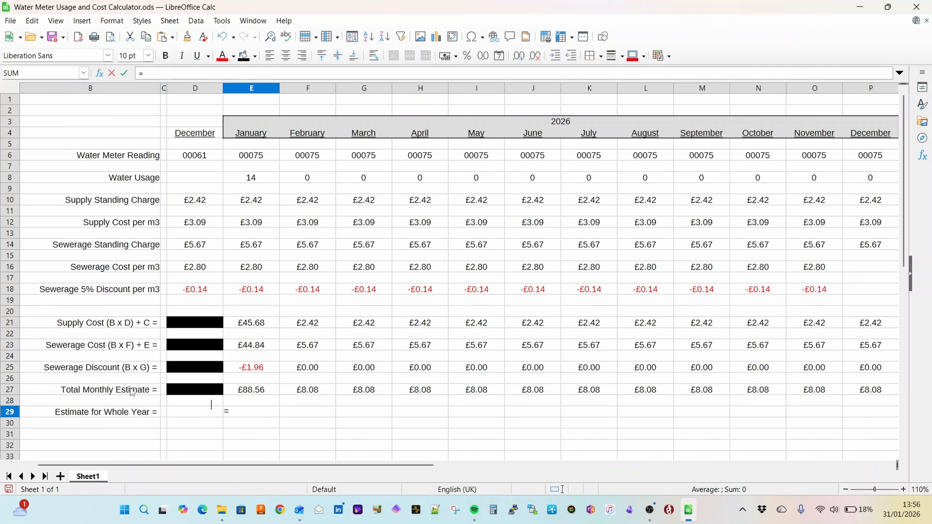
type("E27*12")
key("Return")
key("Up")
Step: Copy January's whole-year estimate formula across F29:P29 and centre the estimates in row 29
key("ctrl+c")
key("Right")
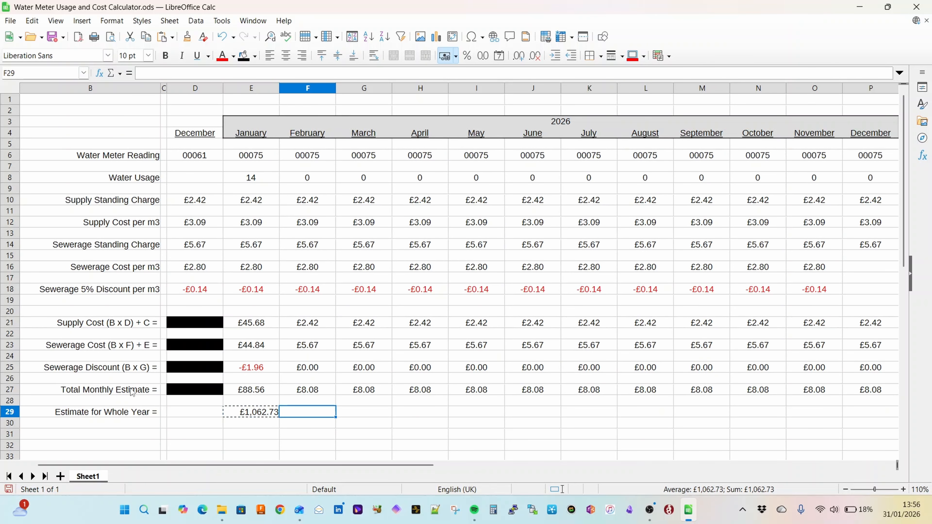
key("shift+Right")
key("shift+Right")
key("shift+Right")
key("shift+Right")
key("shift+Right")
key("shift+Right")
key("shift+Right")
key("shift+Right")
key("shift+Right")
key("shift+Right")
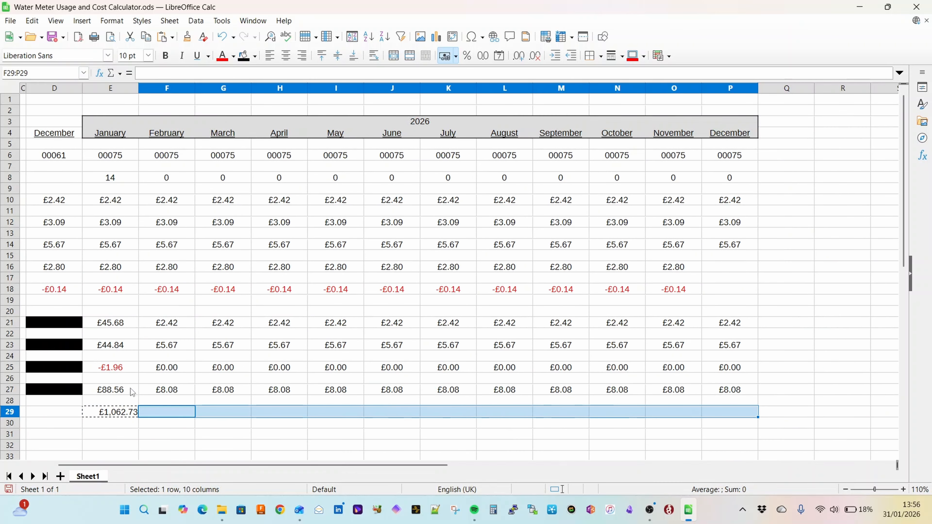
key("ctrl+v")
key("Home")
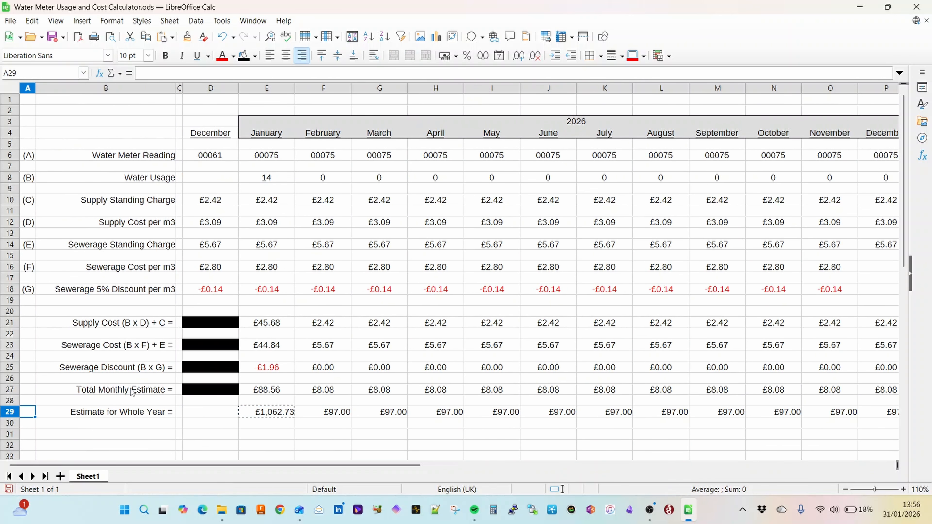
left_click_drag(280, 415, 341, 410)
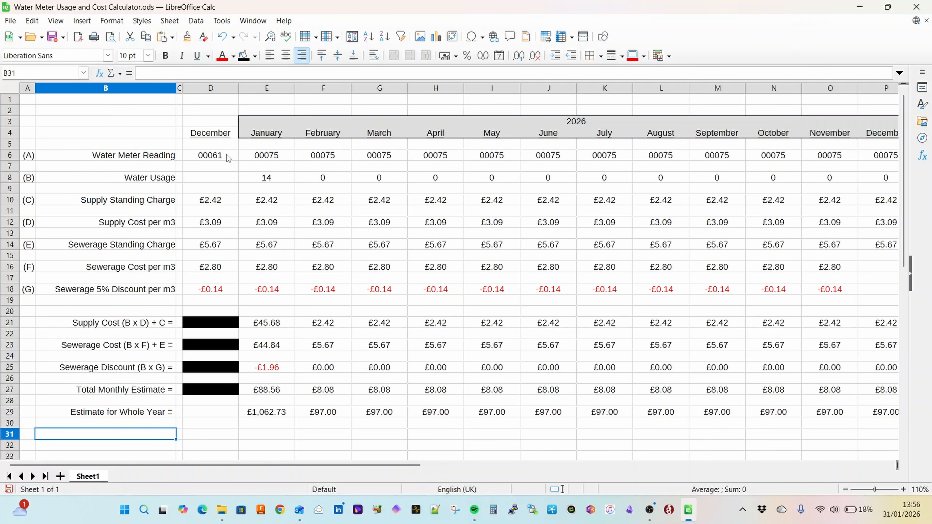
Step: Examine January's meter readings, water usage, total monthly estimate and whole-year estimate formulas
left_click_drag(228, 158, 265, 158)
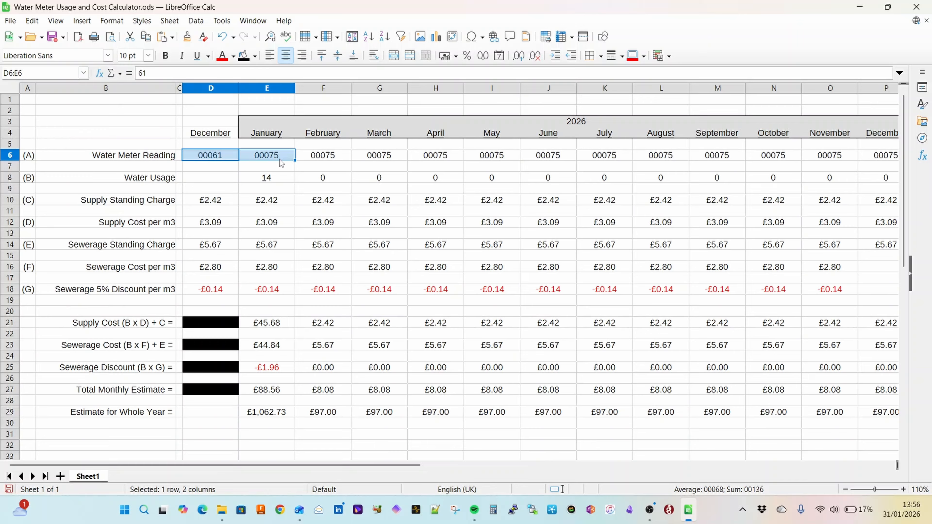
left_click(275, 180)
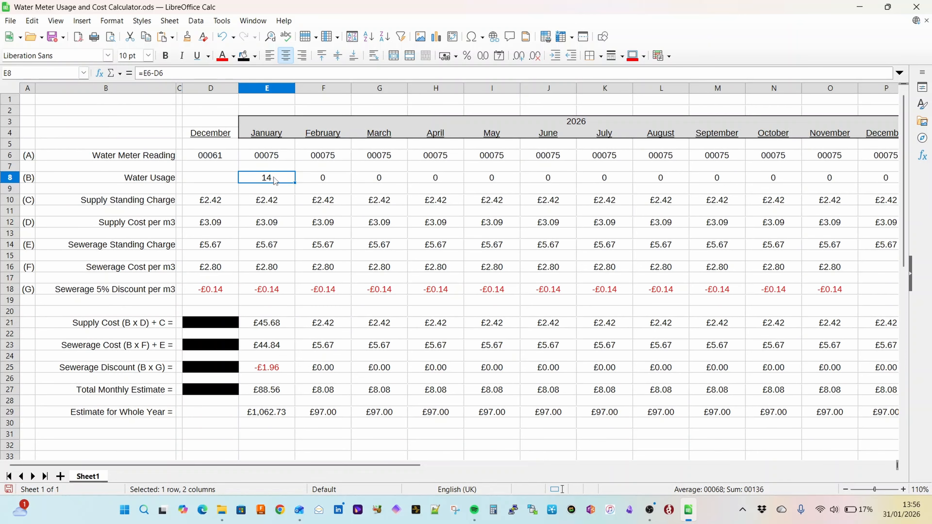
left_click(278, 415)
left_click(282, 390)
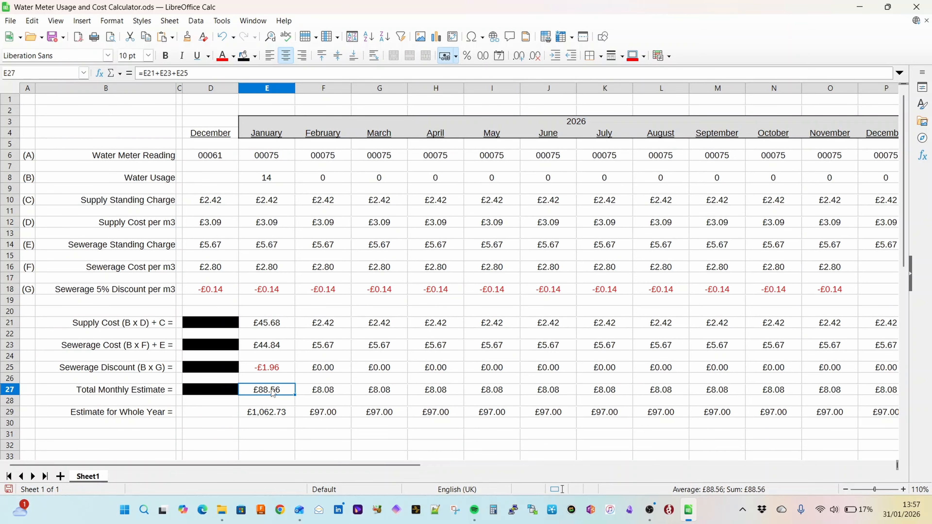
left_click(281, 415)
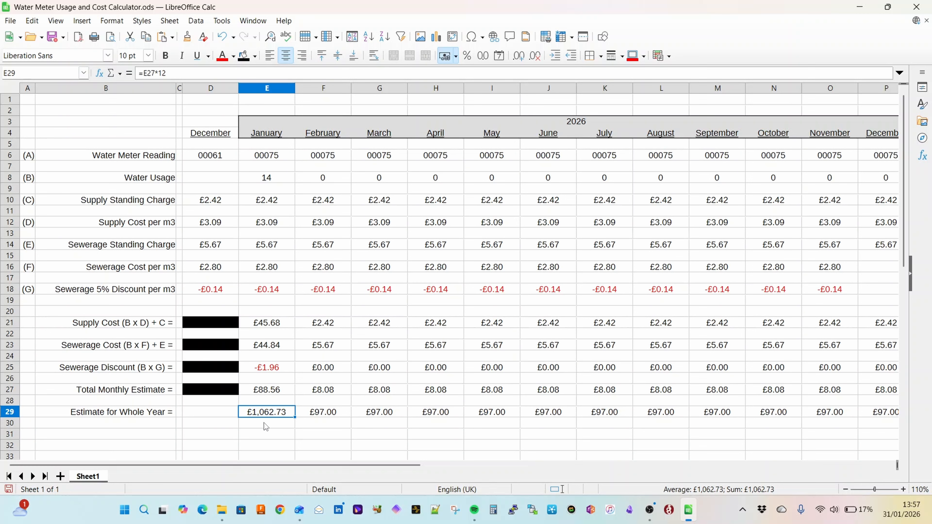
Step: Enter the label Cost per Adult = in B31
left_click(154, 435)
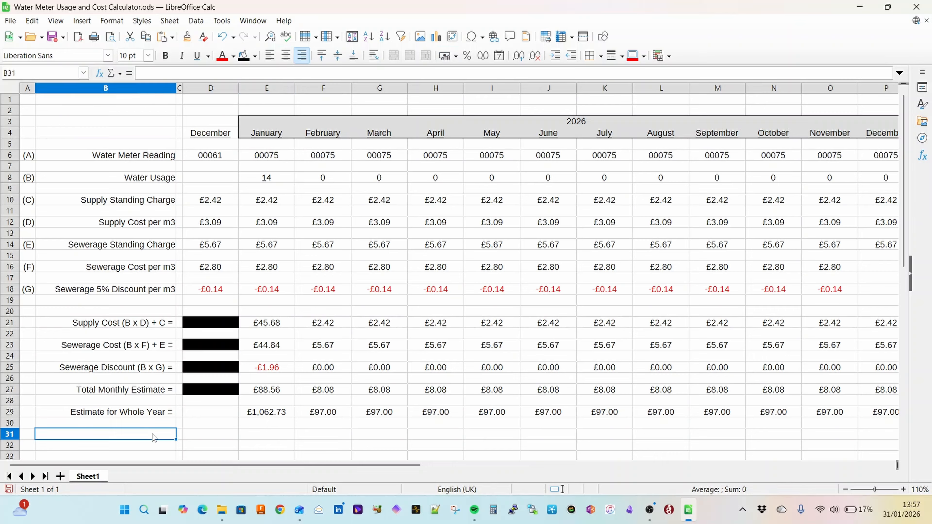
type("Cost per Adult =")
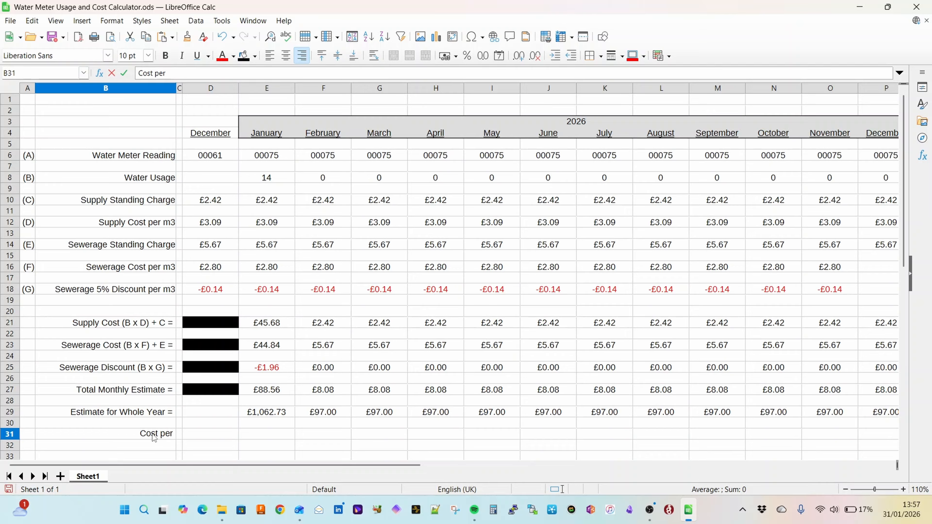
Step: Calculate January's yearly cost per adult in E31 with the formula =E29/5
key("Tab")
key("Tab")
key("Tab")
type("=E30")
key("BackSpace")
key("BackSpace")
type("29/5")
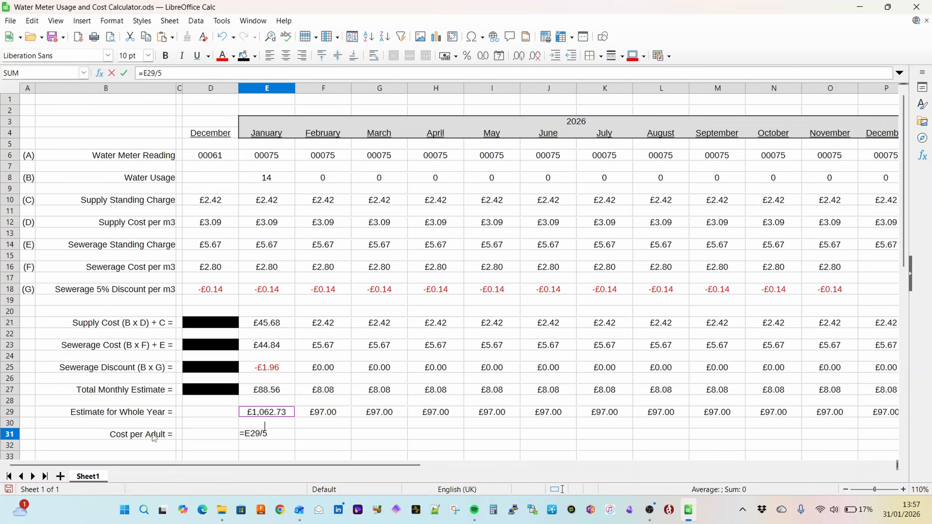
key("Return")
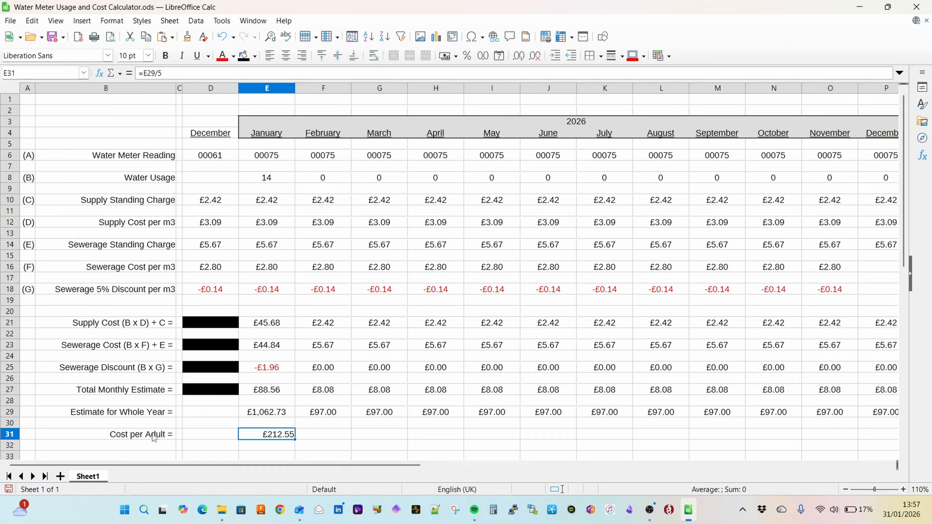
Step: Change the label in B31 to Annual Cost per Adult = and centre the amount in E31
key("Left")
key("Left")
key("Left")
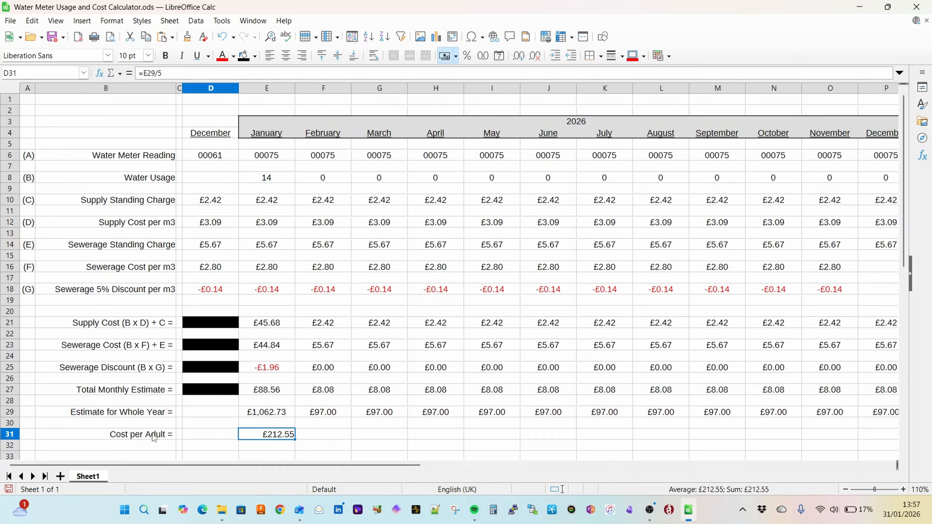
key("F2")
key("Home")
type("Annual")
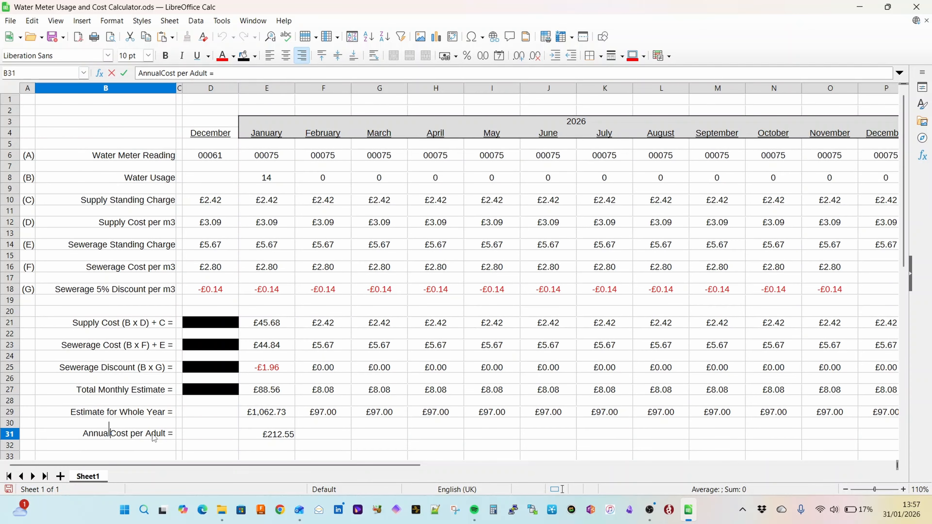
key("Return")
key("Return")
Step: Enter the label Monthly Cost per Adult = in B33
type("Monthly Cost ")
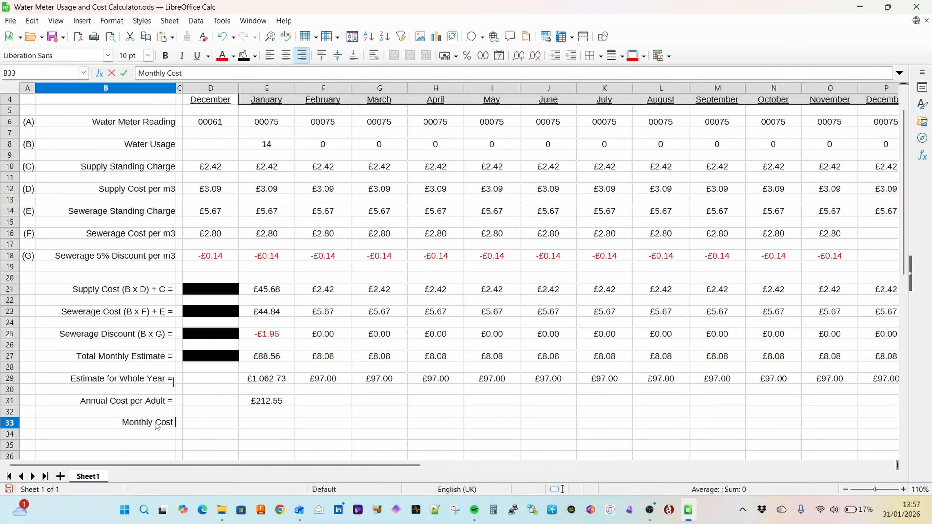
type("per Adult ")
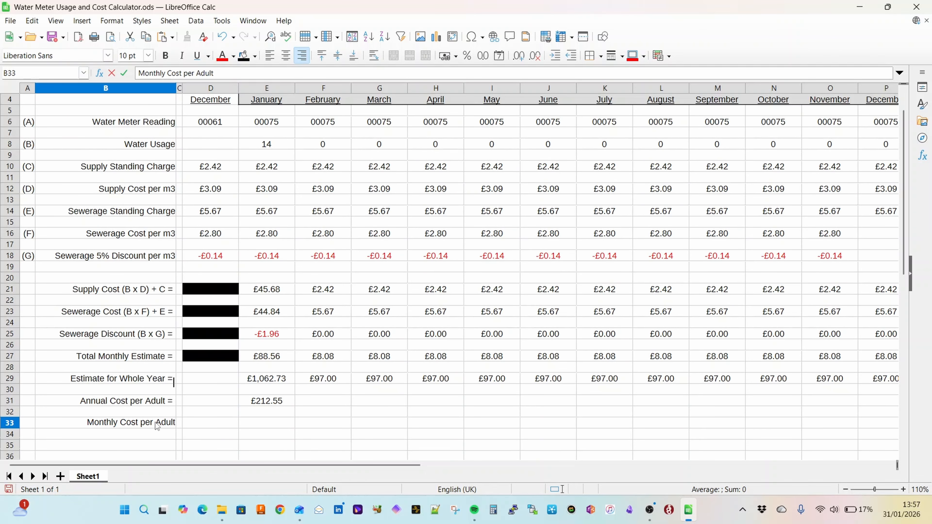
type("=")
Step: Calculate January's monthly cost per adult in E33 with the formula =E27/5 and centre it
key("Tab")
key("Tab")
key("Tab")
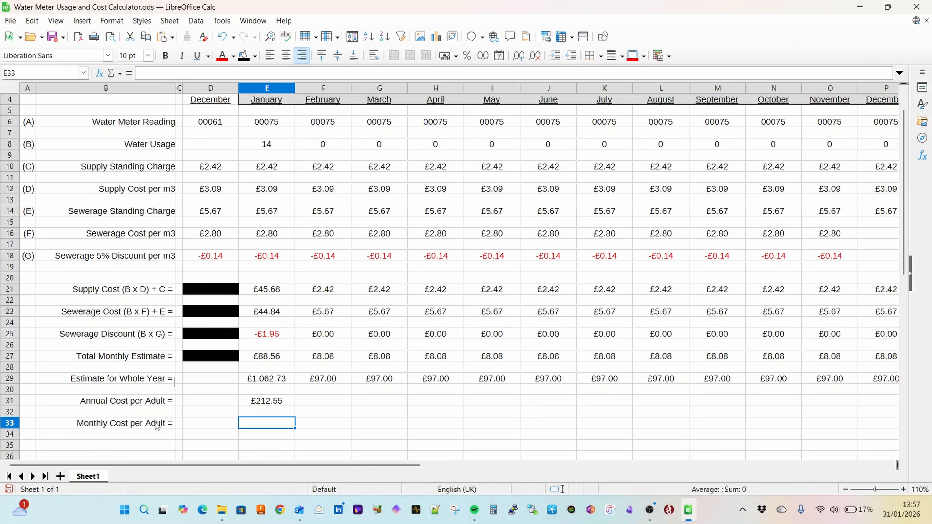
type("=")
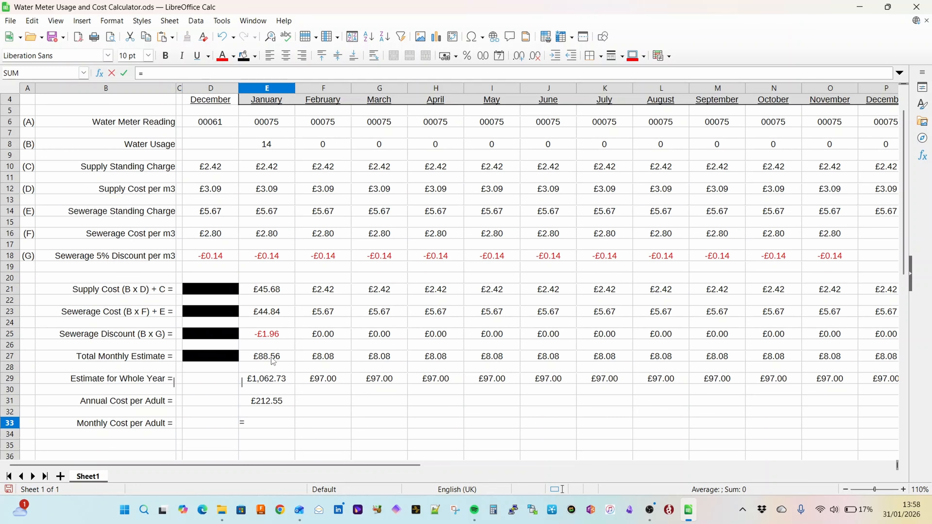
left_click(272, 358)
type("/5")
key("Return")
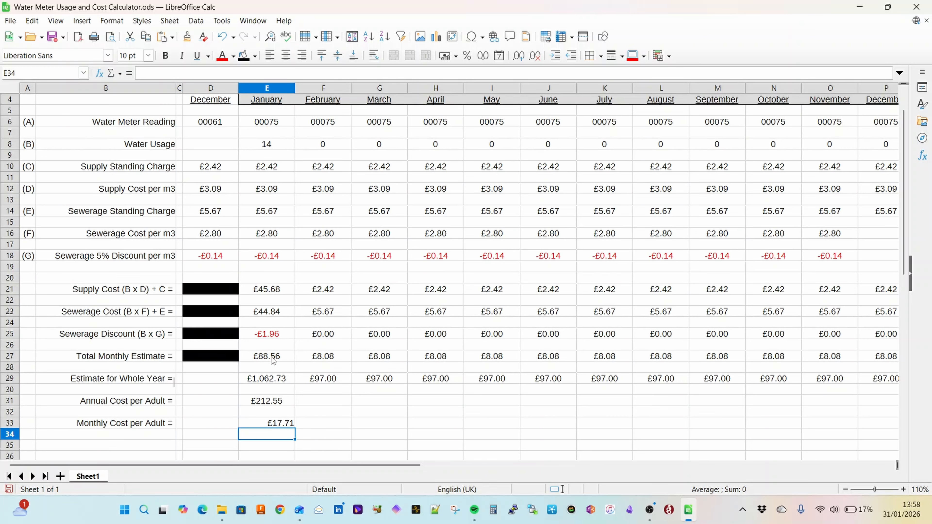
key("Up")
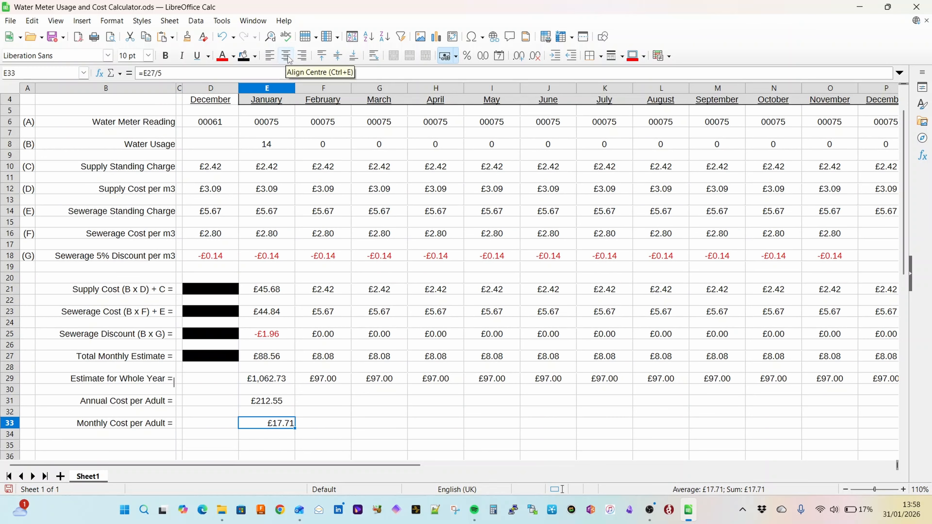
left_click(286, 55)
Step: Copy January's annual cost per adult formula from E31 across F31:P31 for February to December
left_click_drag(276, 400, 279, 427)
left_click(288, 403)
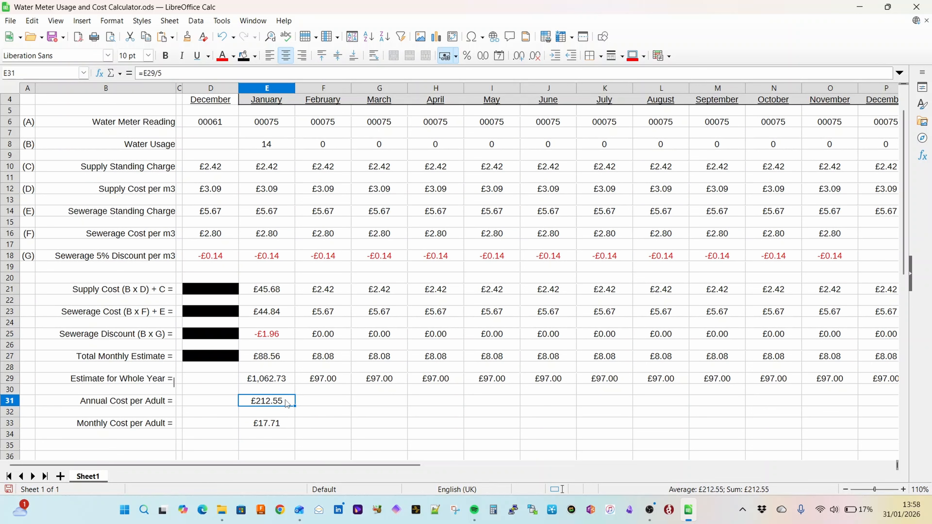
key("Right")
key("shift+Right")
key("shift+Right")
key("shift+Right")
key("shift+Right")
key("shift+Right")
key("shift+Right")
key("shift+Right")
key("shift+Right")
key("shift+Right")
key("shift+Right")
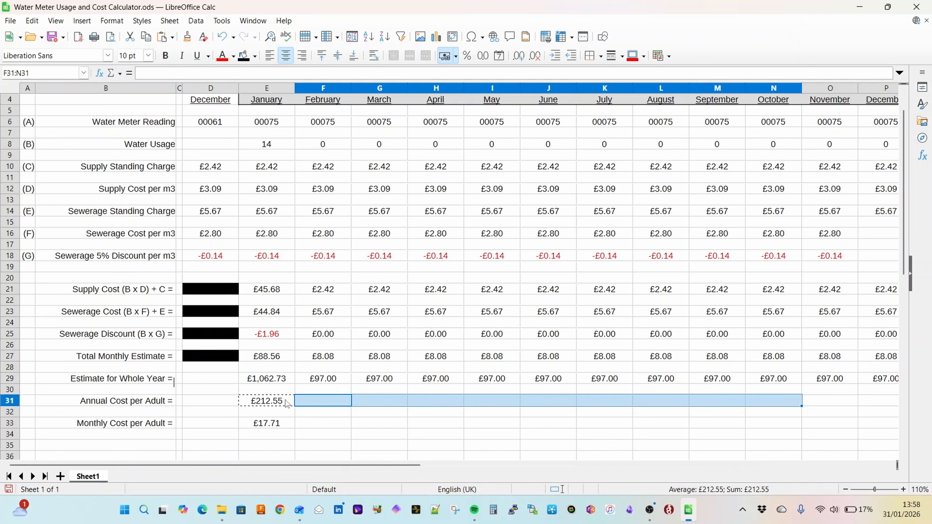
type("£19.40\t£19.40\t£19.40\t£19.40\t£19.40\t£19.40\t£19.40\t£19.40\t£19.40\t£19.40\t£19.40")
key("Home")
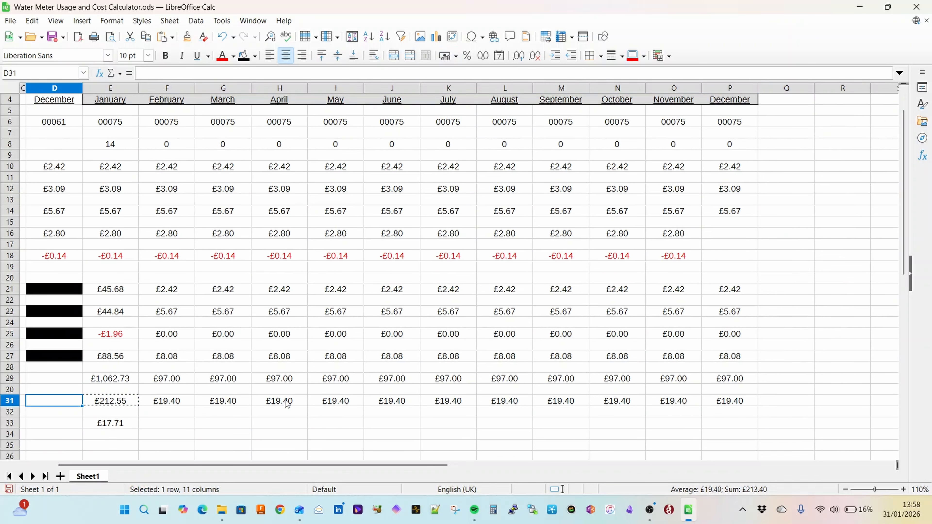
Step: Copy January's monthly cost per adult formula from E33 across F33:P33 for February to December
key("Right")
key("Right")
key("Right")
key("Right")
key("Down")
key("Down")
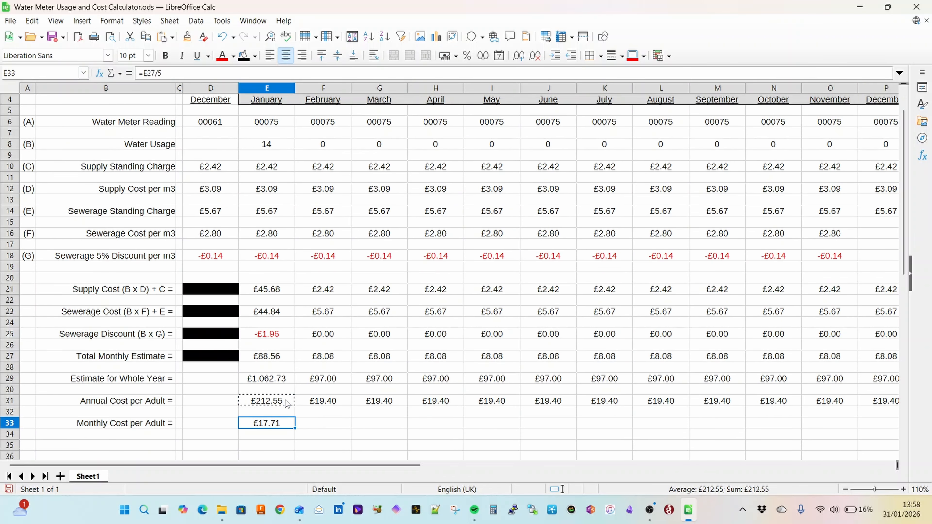
key("ctrl+c")
key("Right")
key("shift+Right")
key("shift+Right")
key("shift+Right")
key("shift+Right")
key("shift+Right")
key("shift+Right")
key("shift+Right")
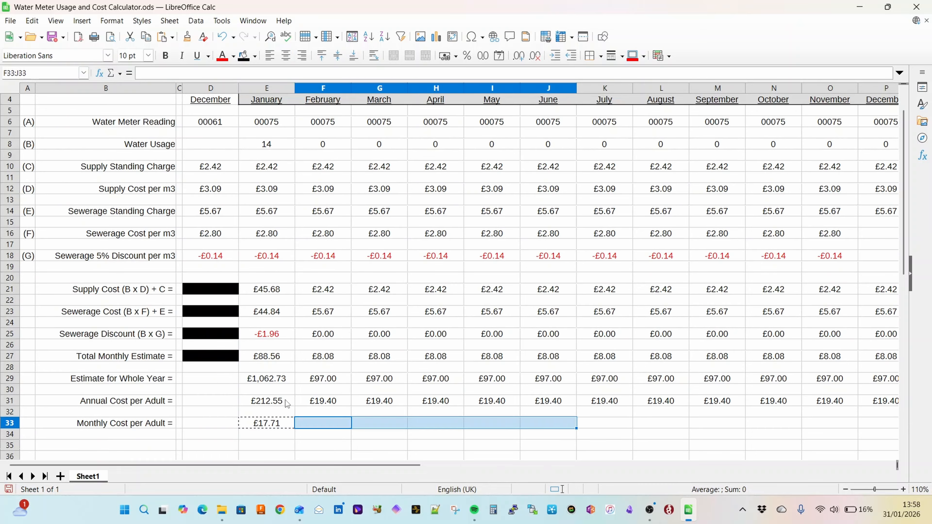
key("shift+Right")
key("shift+Right")
key("shift+Right")
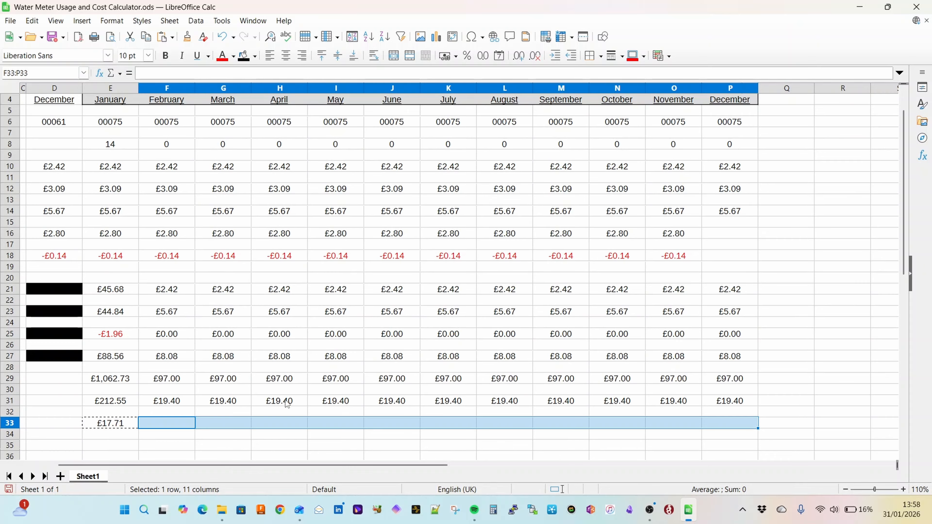
key("Return")
key("Left")
key("Left")
key("Left")
key("Left")
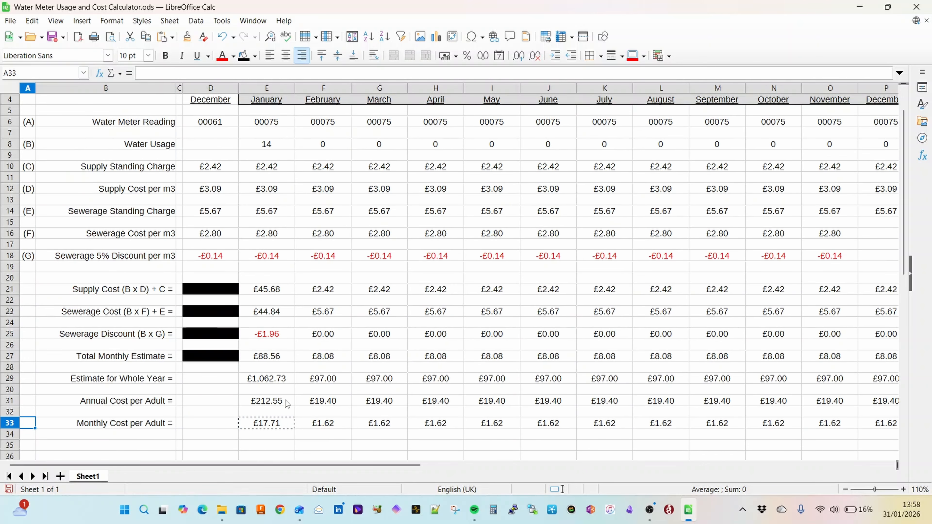
Step: Review how the reference letters (A) to (G) relate to the supply cost label and January's supply cost formula
left_click_drag(31, 125, 31, 258)
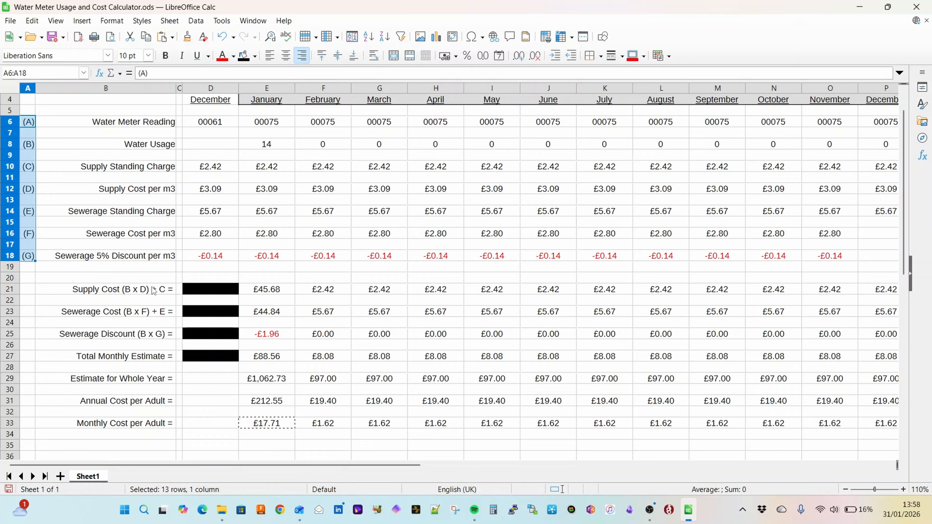
left_click(141, 292)
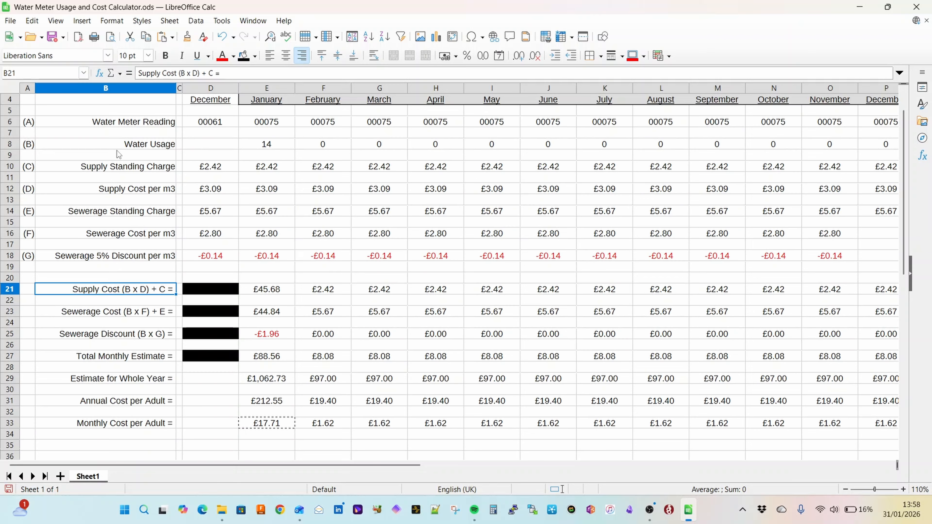
left_click(15, 144)
left_click(73, 189)
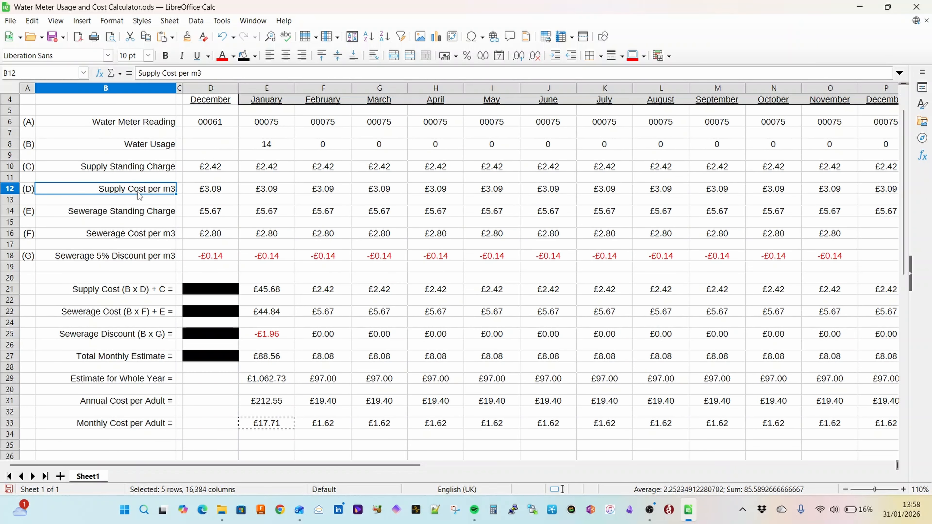
left_click(267, 290)
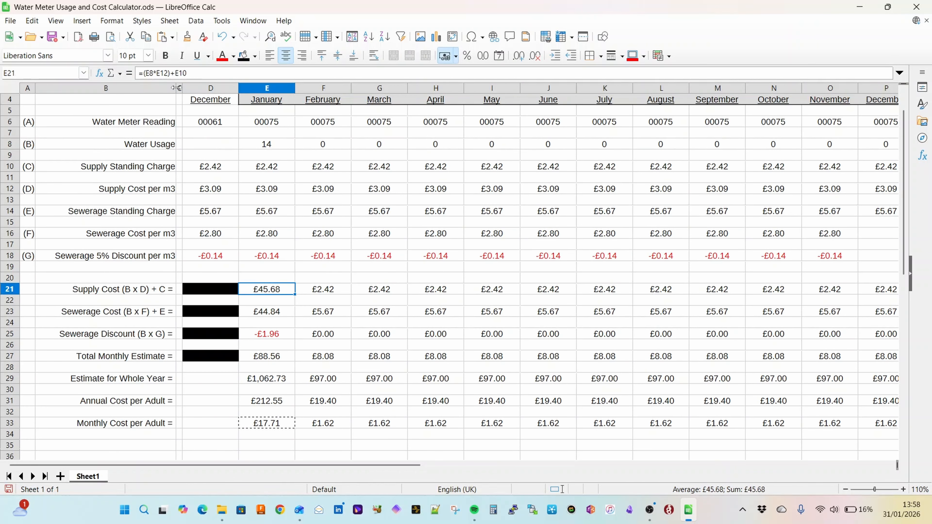
left_click(290, 145)
left_click(280, 216)
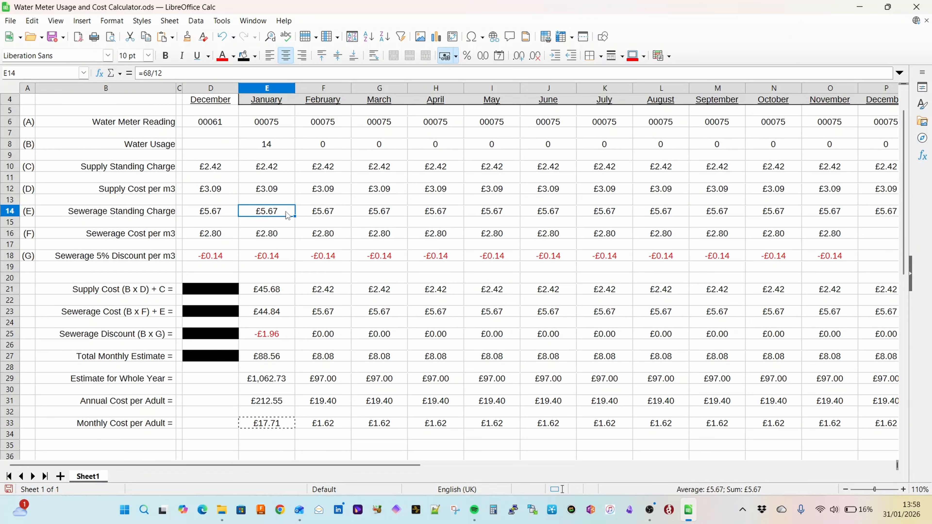
left_click(267, 289)
Step: Reduce the height of the blank spacer rows 22, 24, 26, 28, 30 and 32 between the cost results
left_click(12, 300)
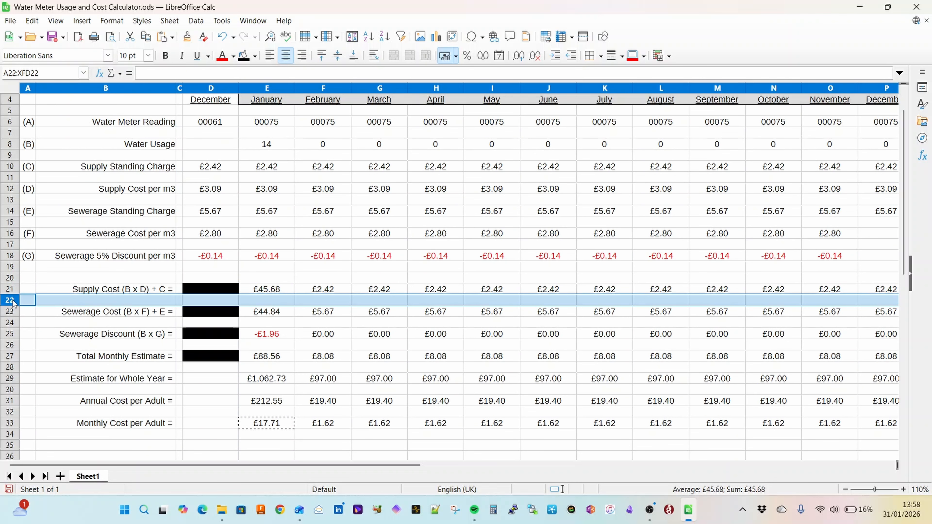
left_click(12, 323, "ctrl")
left_click(10, 345, "ctrl")
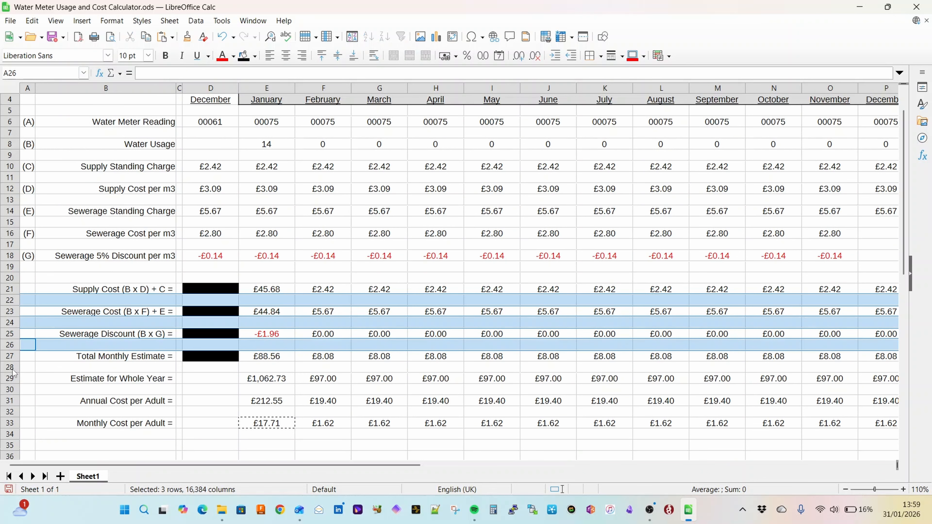
left_click(11, 367, "ctrl")
left_click(11, 389, "ctrl")
left_click(11, 412, "ctrl")
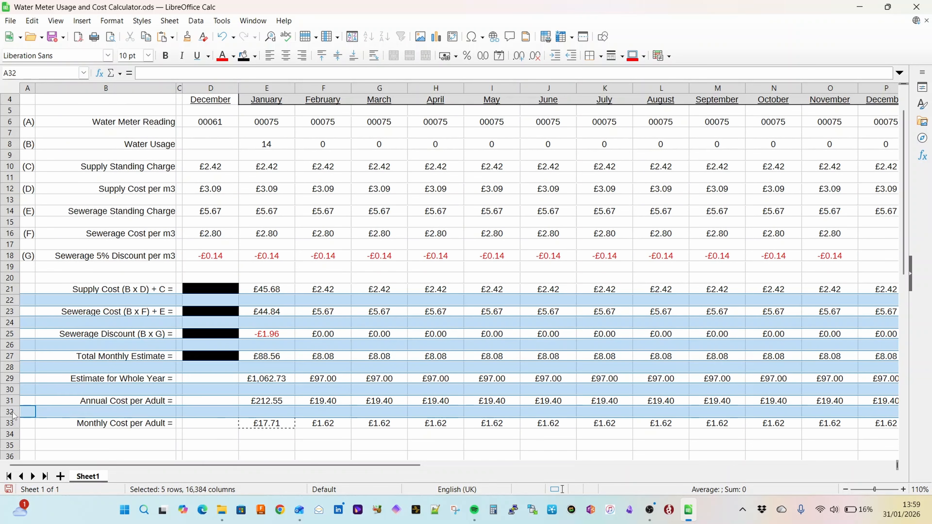
left_click_drag(11, 324, 11, 322)
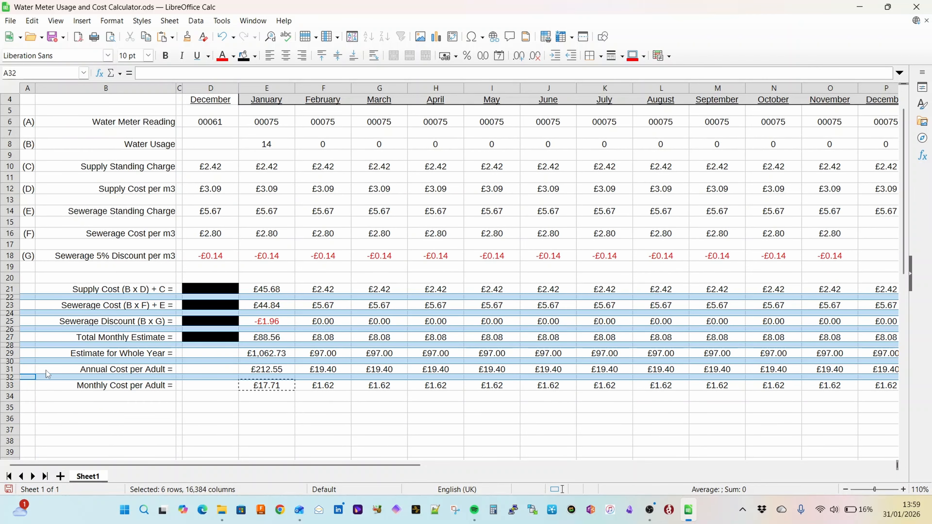
Step: Reduce the height of the blank spacer rows 7, 9, 11, 13, 15, 17 and 19 between the readings and charges
scroll(153, 411, "up", 1)
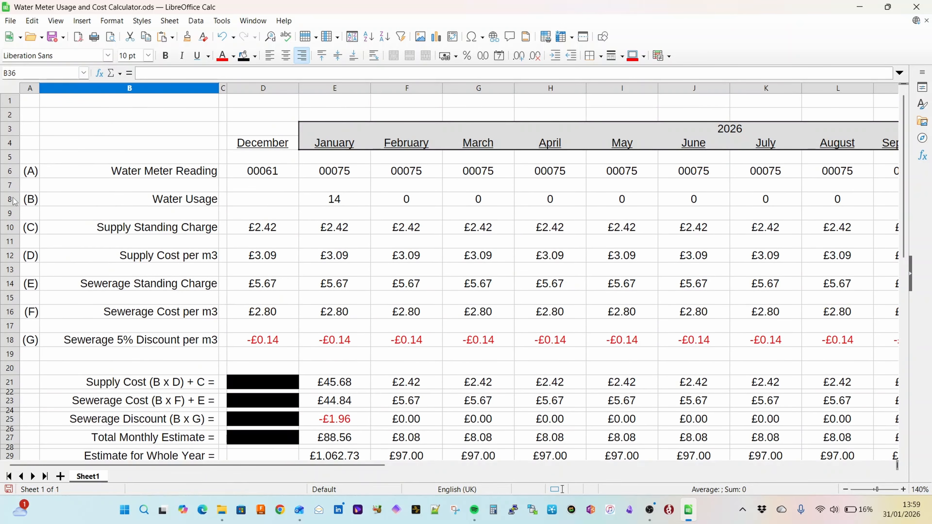
left_click(11, 185)
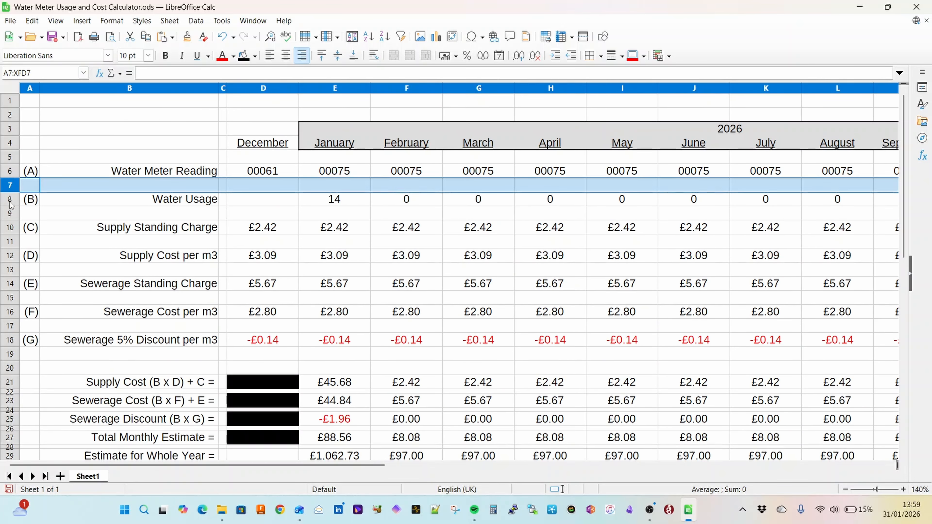
left_click(11, 215, "ctrl")
left_click(15, 243, "ctrl")
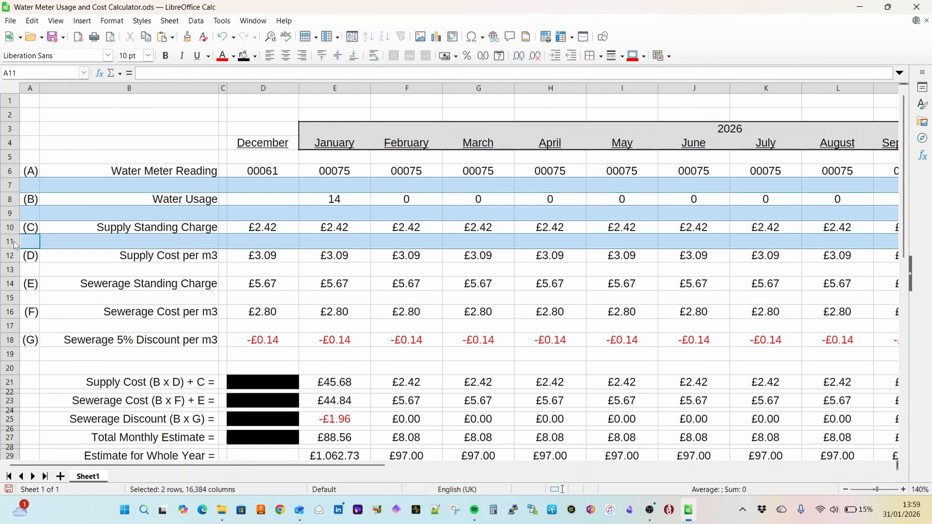
left_click(17, 272, "ctrl")
left_click(12, 298, "ctrl")
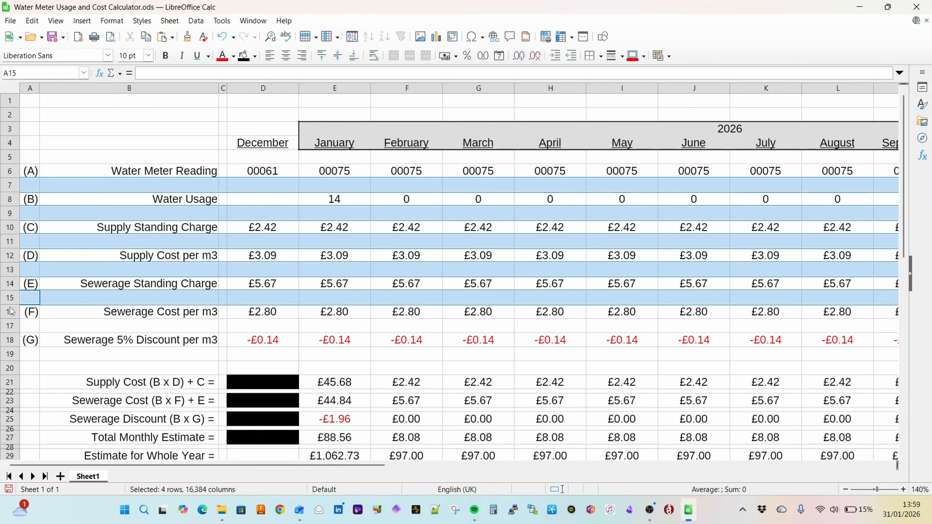
left_click(10, 326, "ctrl")
left_click(11, 355, "ctrl")
left_click_drag(10, 220, 11, 210)
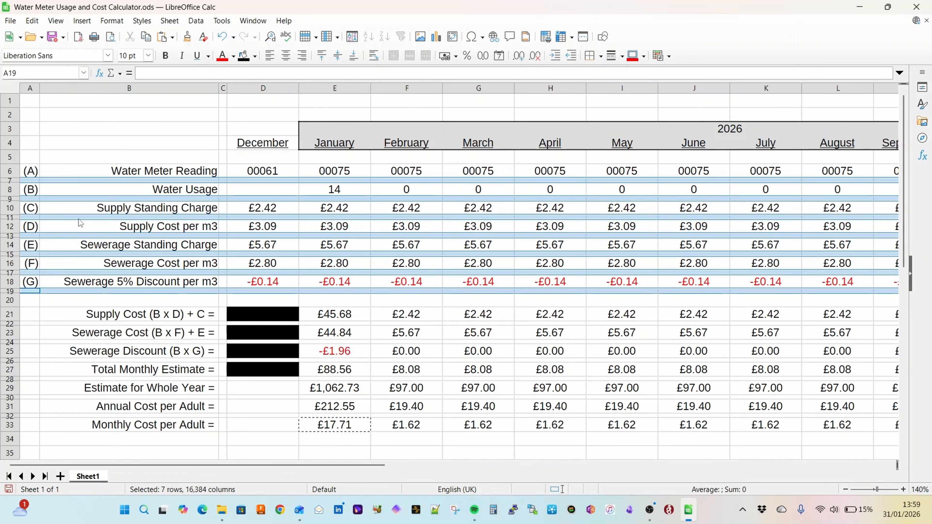
left_click(292, 441)
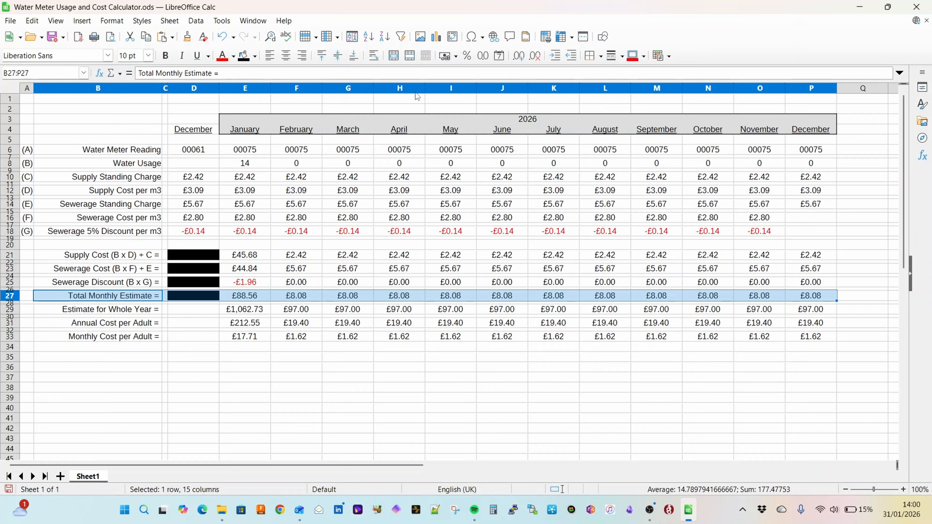
Step: Outline the Total Monthly Estimate row across B27:P27 with a green box border
left_click(600, 56)
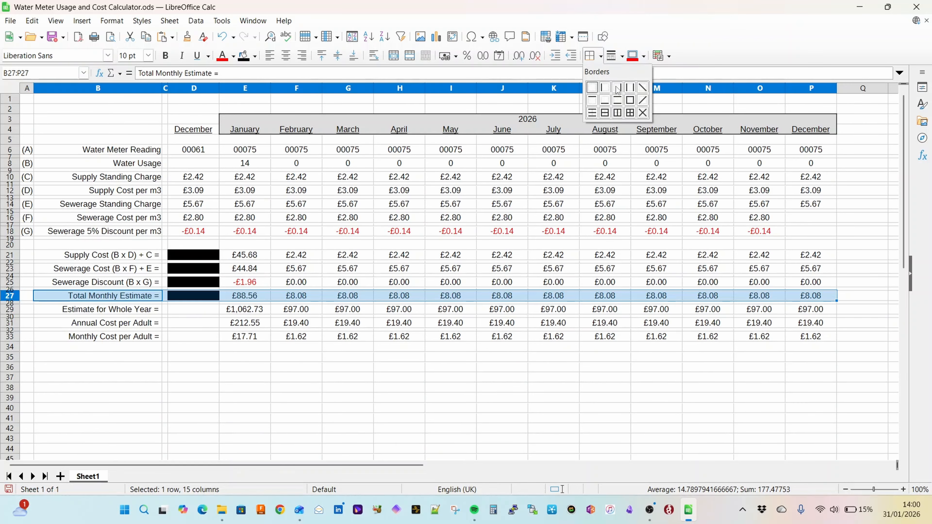
left_click(630, 103)
left_click(644, 56)
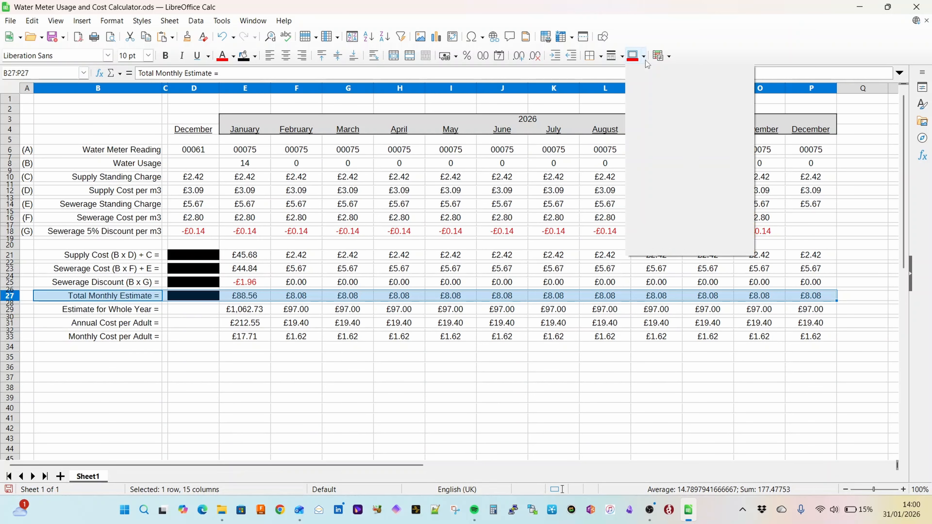
left_click(740, 110)
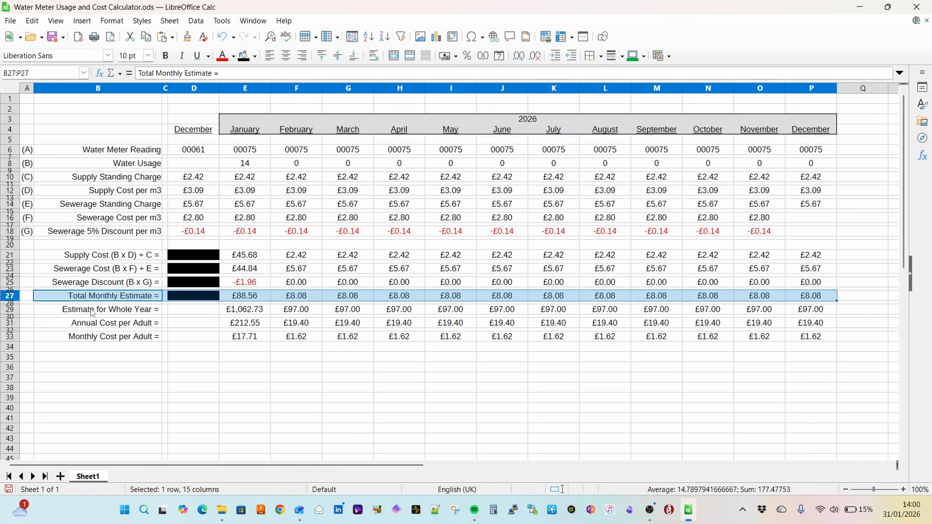
left_click_drag(90, 311, 811, 310)
left_click(248, 378)
Step: Check January's total monthly estimate and monthly cost per adult formulas, and save the spreadsheet
left_click(261, 299)
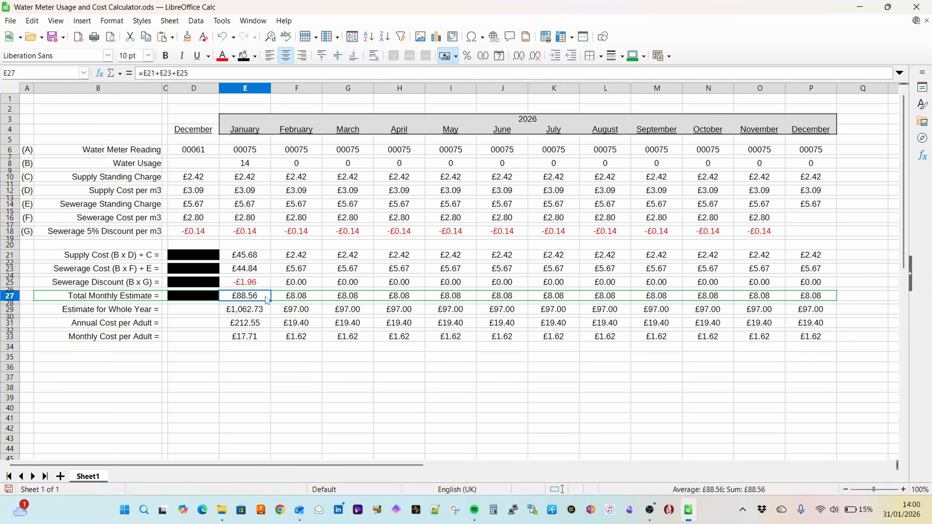
left_click(259, 338)
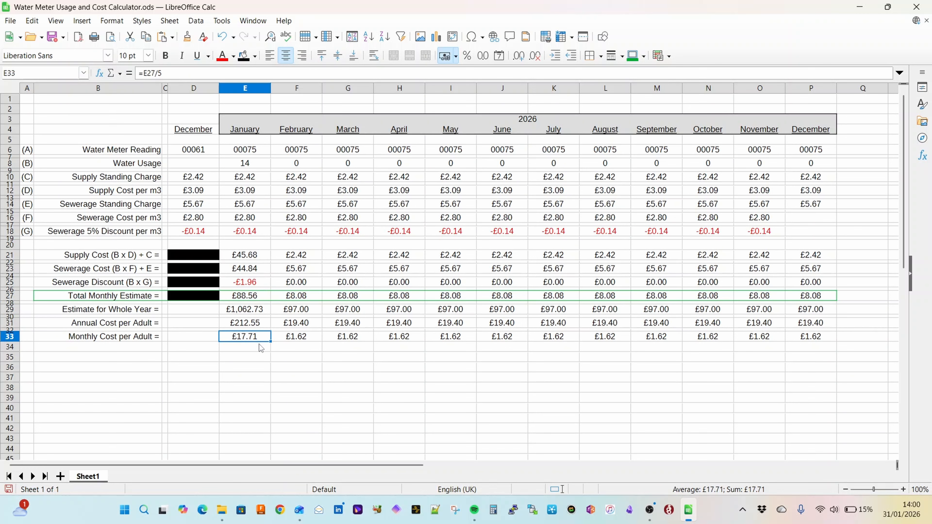
left_click(52, 37)
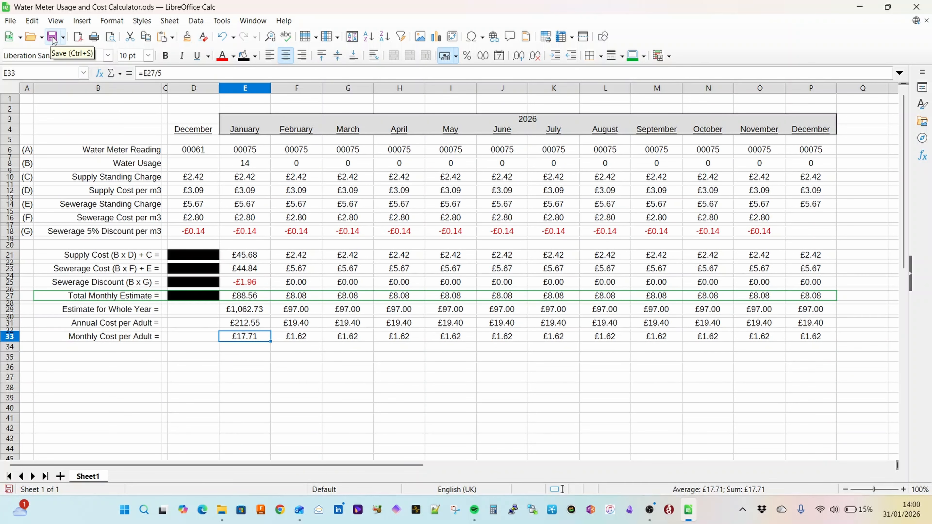
Step: Copy November's sewerage cost per m3 from O16 into December's empty cell P16
left_click(812, 219)
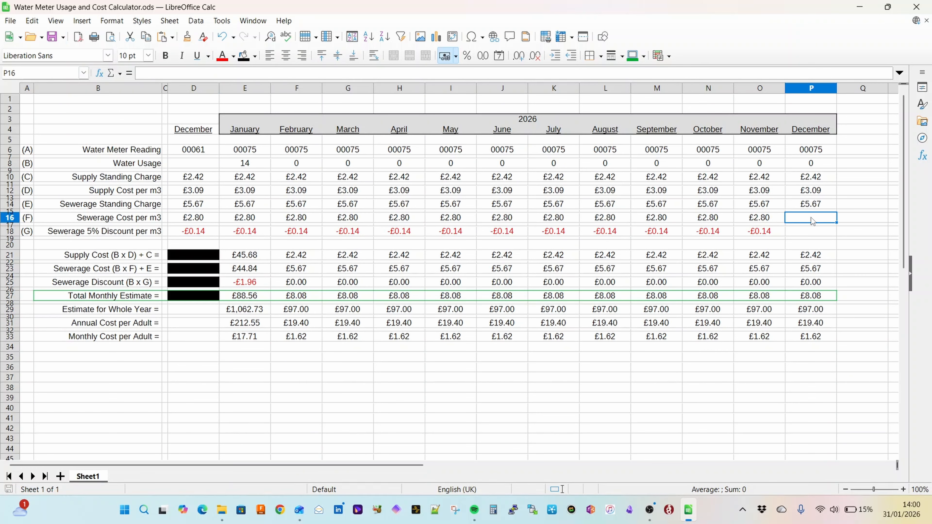
left_click(771, 221)
key("Left")
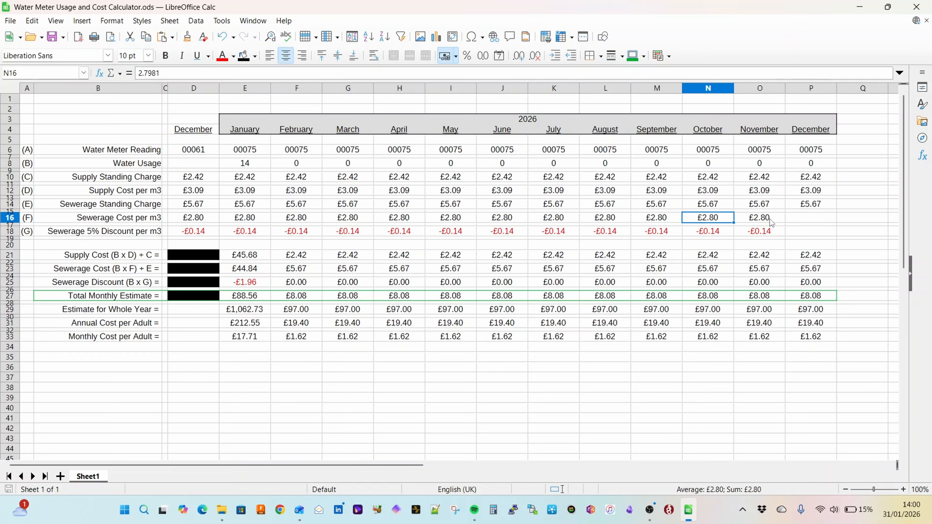
left_click(770, 219)
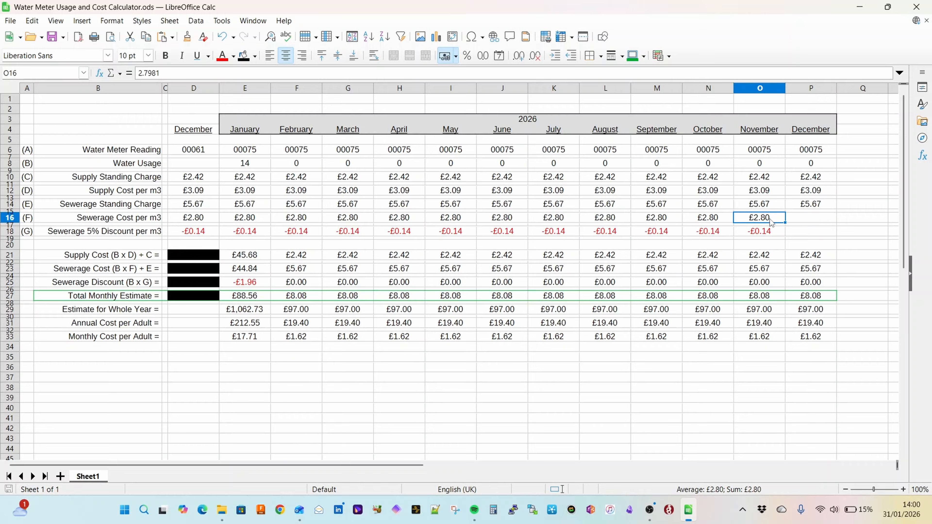
key("ctrl+c")
key("Right")
key("ctrl+v")
Step: Copy November's sewerage 5% discount formula from O18 into December's cell P18
key("Down")
key("Down")
key("Left")
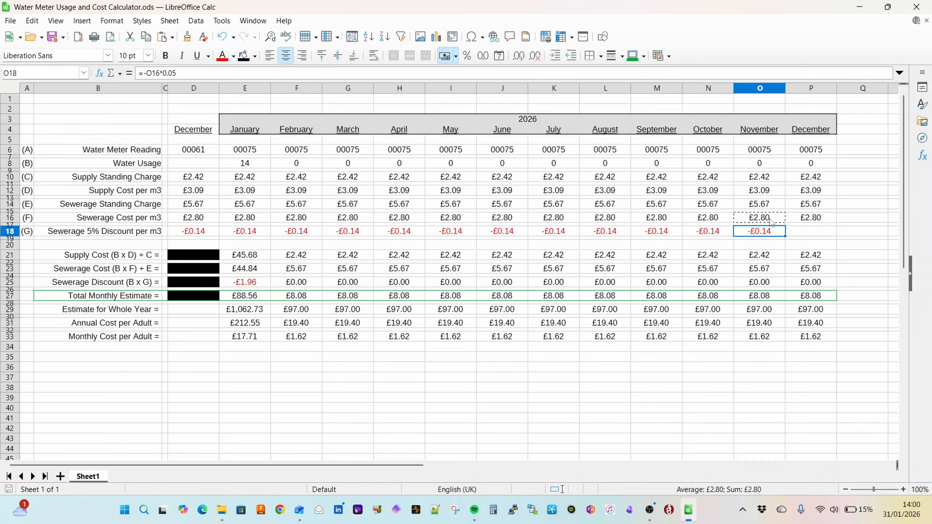
key("ctrl+c")
key("Right")
key("ctrl+v")
key("Down")
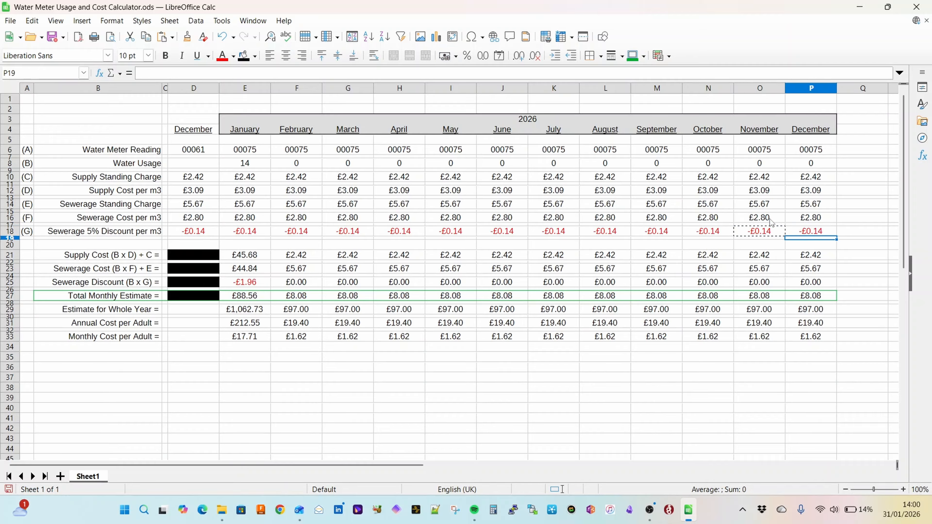
key("Escape")
key("Down")
key("Down")
key("Down")
key("Down")
key("Down")
key("Down")
key("Down")
key("Down")
key("Down")
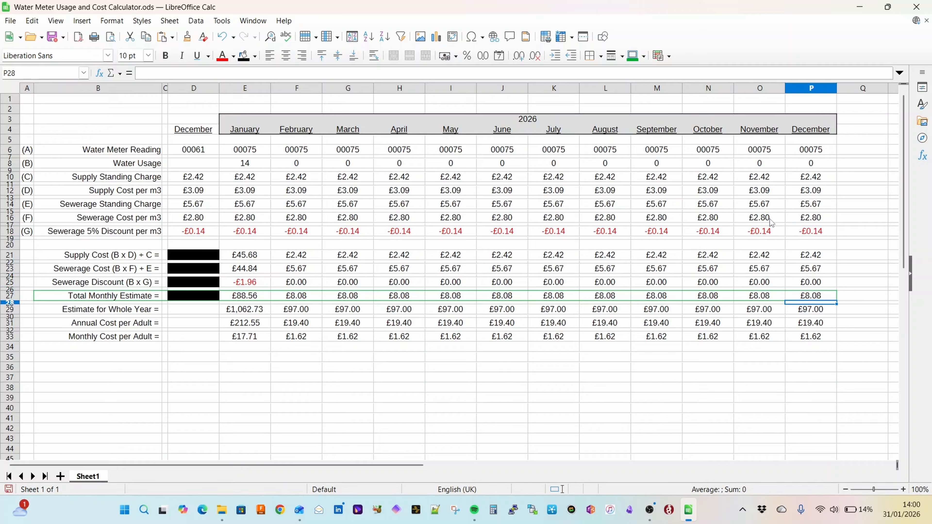
Step: Fill the unused December cells D29, D31 and D33 with a black background
left_click(206, 314)
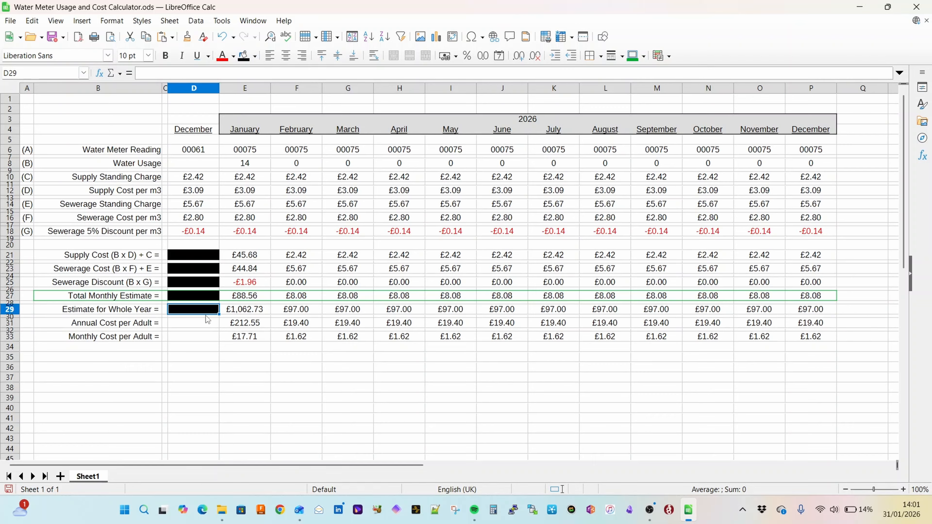
left_click(207, 323)
left_click(243, 55)
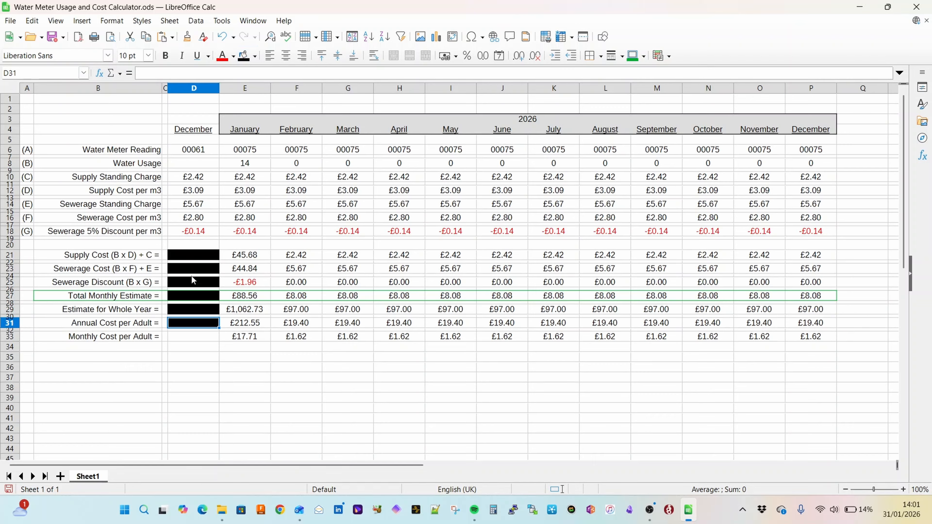
left_click(206, 338)
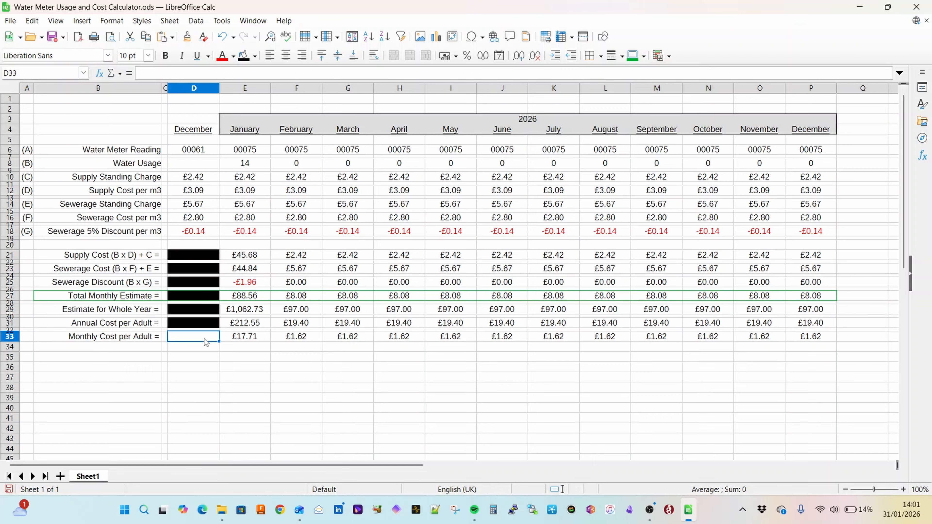
left_click(243, 56)
left_click(196, 348)
left_click_drag(251, 91, 802, 88)
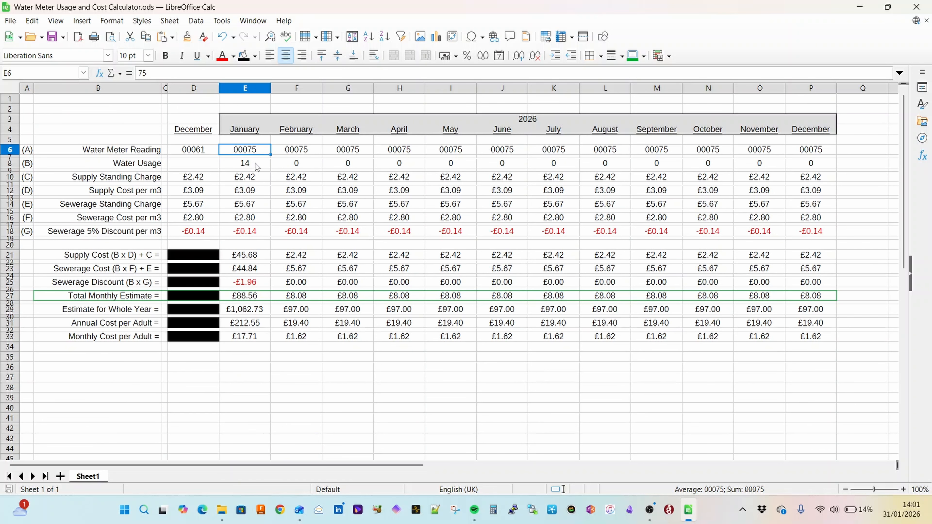
left_click(255, 163)
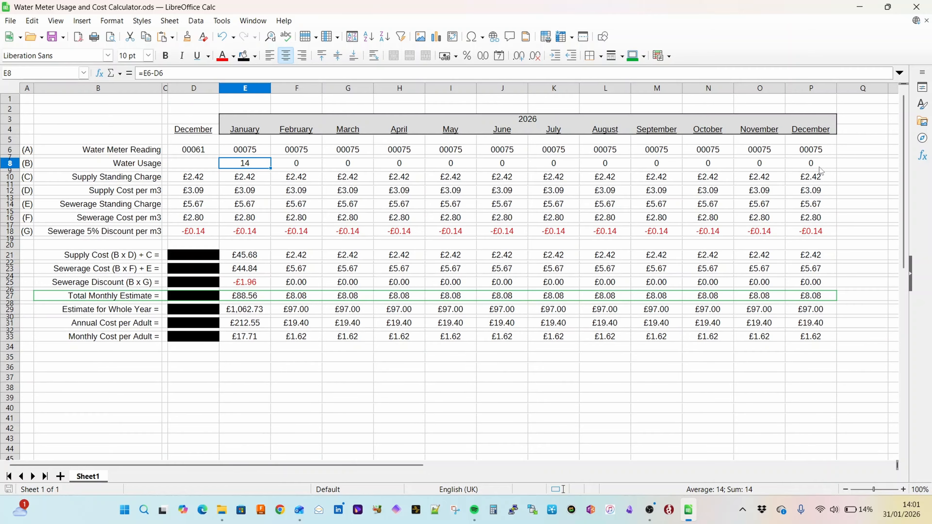
left_click(217, 367)
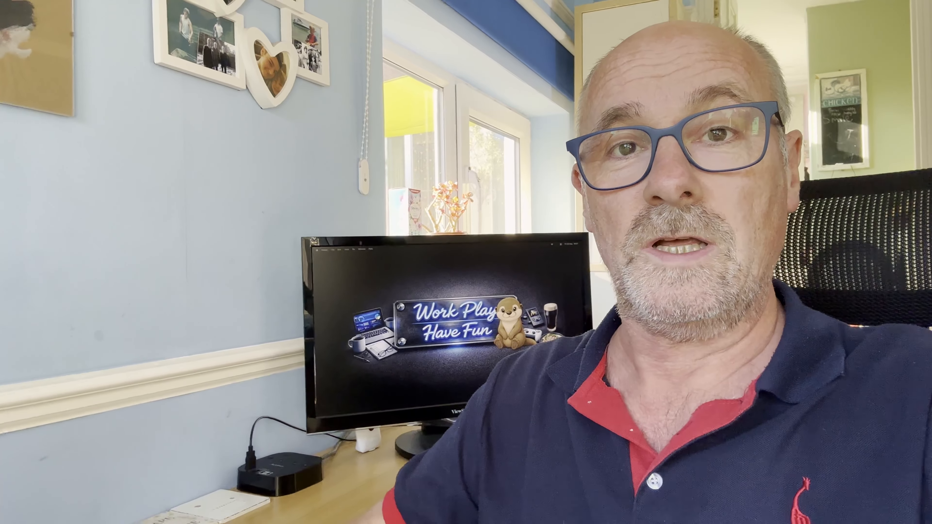